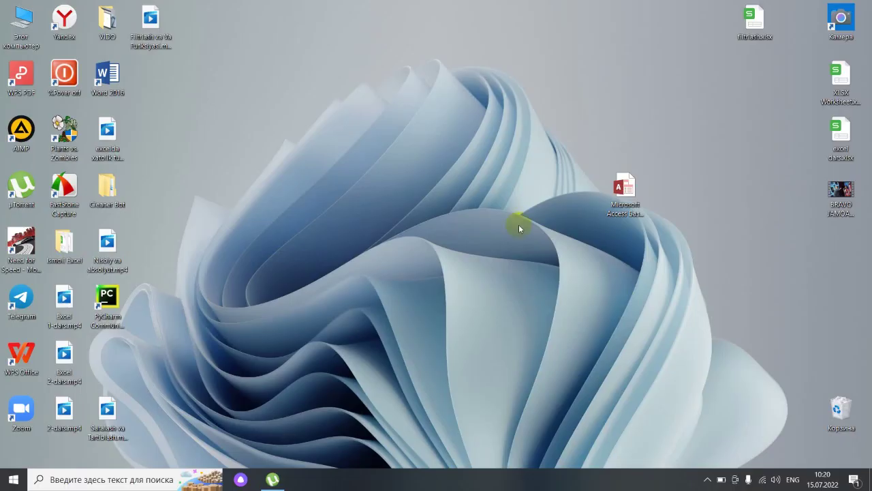
Delete the Microsoft Access database file from the desktop
click(536, 261)
drag(578, 162, 674, 271)
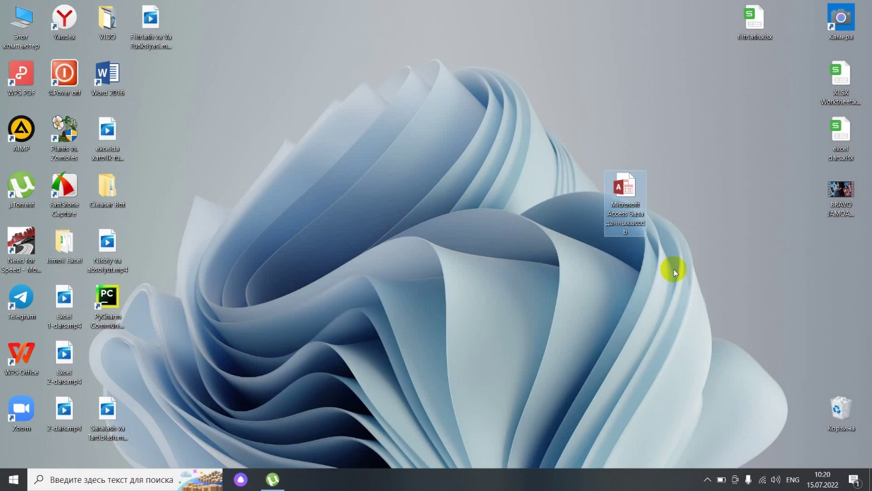
key(Delete)
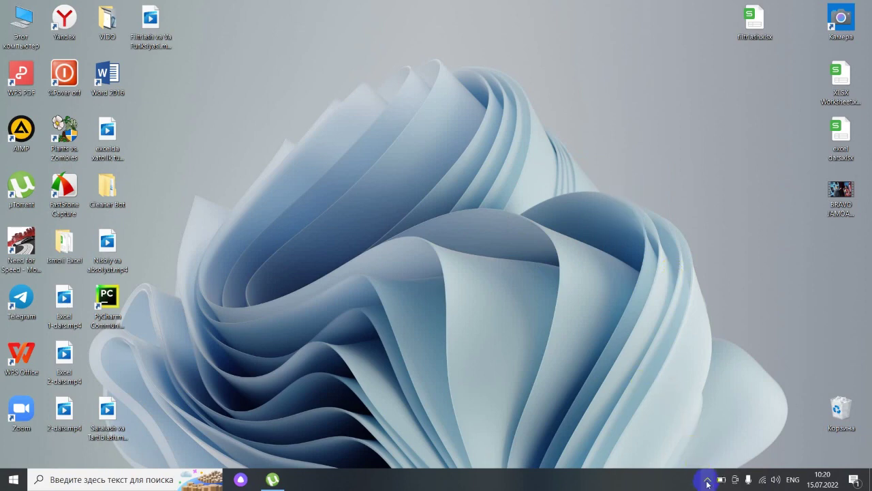
Exit uTorrent and Yandex from the system tray overflow, confirming the uTorrent quit
click(707, 482)
right_click(728, 434)
click(732, 428)
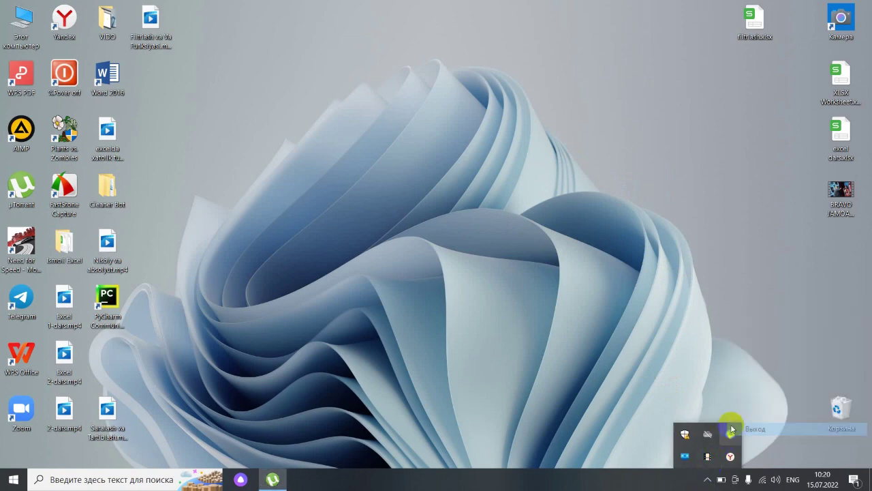
click(465, 248)
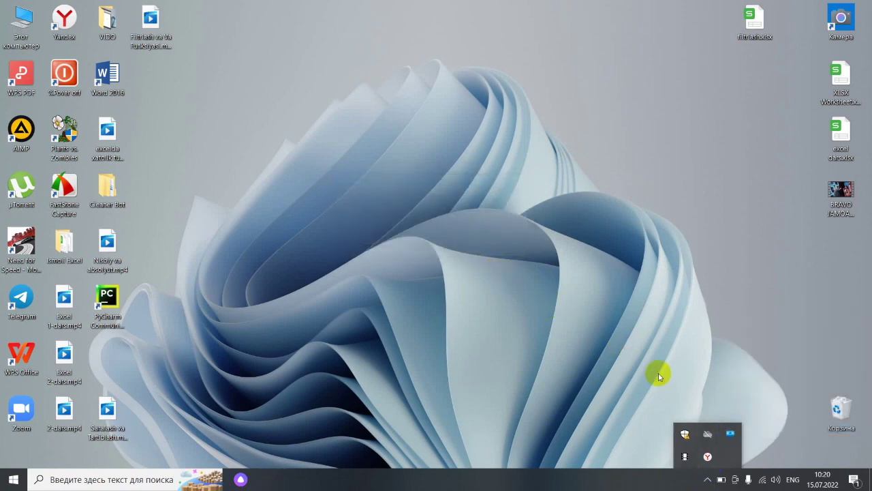
right_click(707, 456)
click(714, 444)
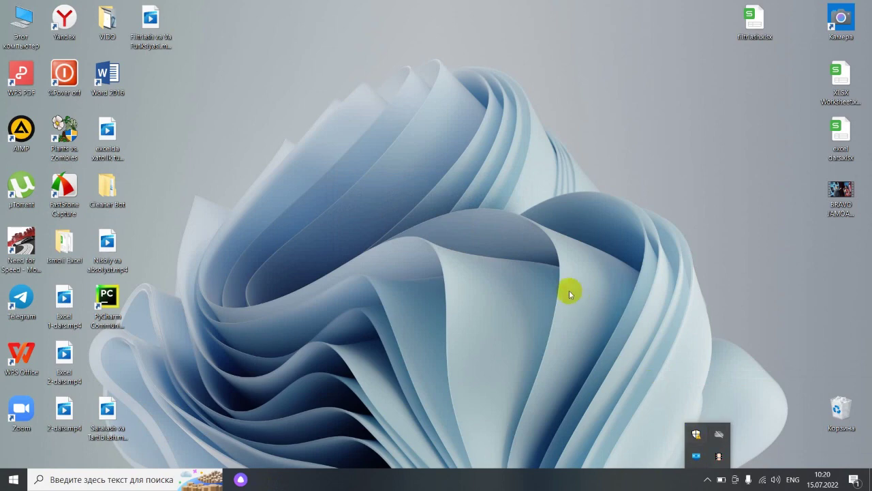
Create a new XLSX worksheet on the desktop, initially named diag.xlsx
right_click(459, 140)
mouse_move(552, 257)
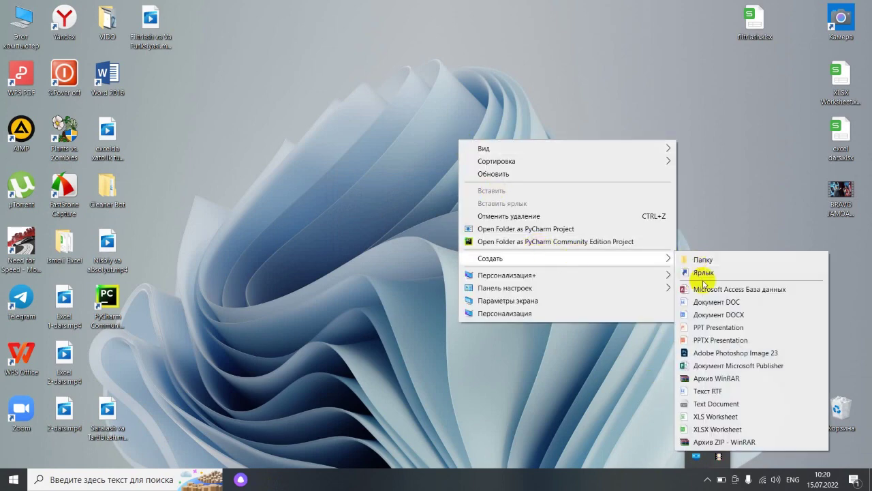
click(715, 428)
key(BackSpace)
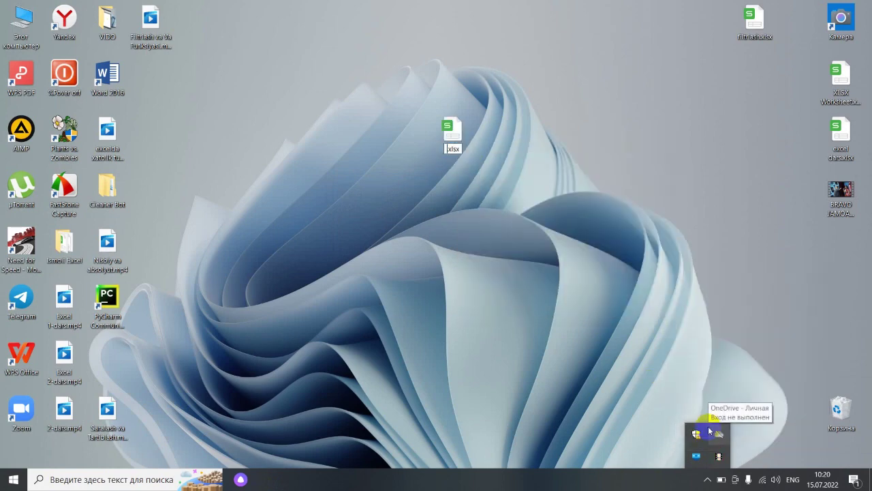
text(diag)
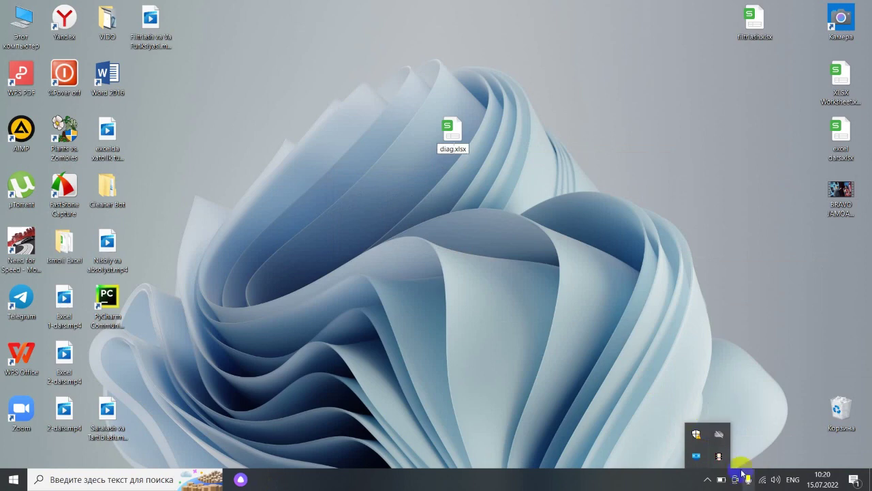
key(Return)
Rename the file to diagrammalar.xlsx and open it in Excel
click(455, 146)
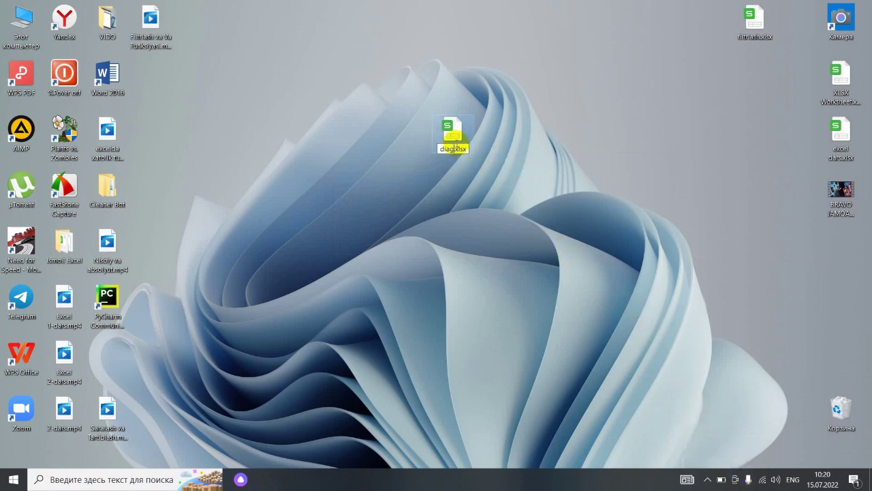
text(diagramma)
text(lar)
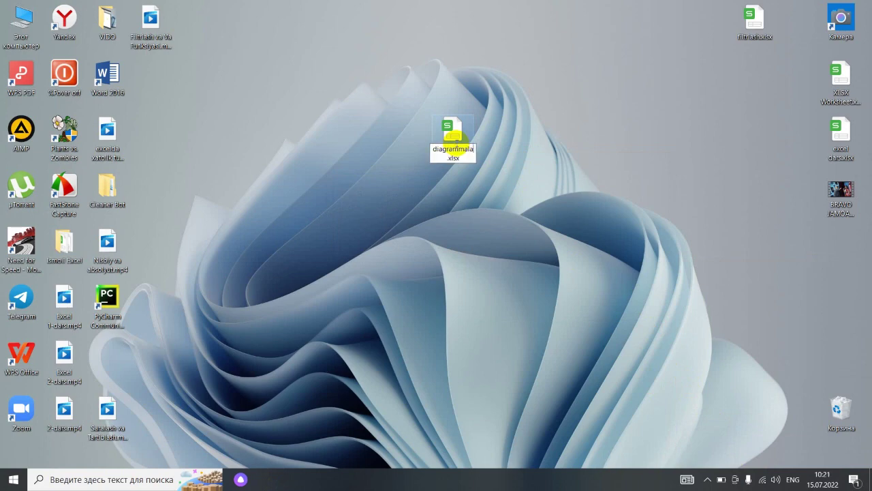
key(Return)
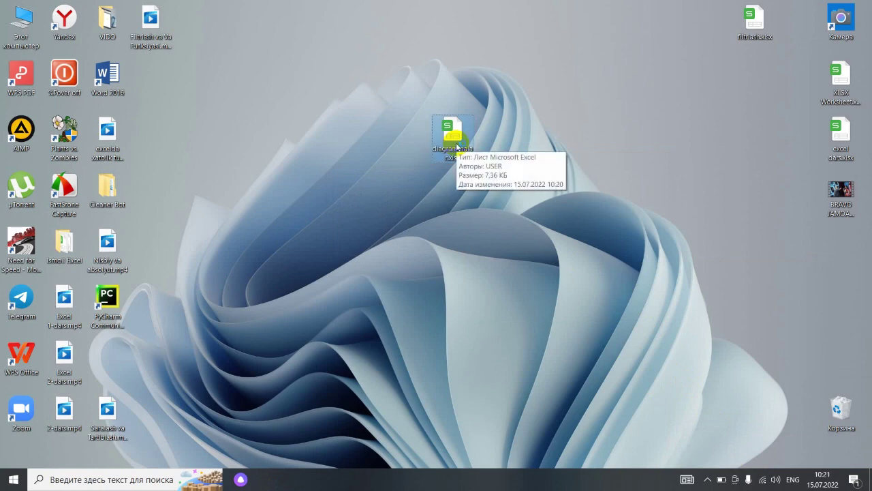
double_click(456, 145)
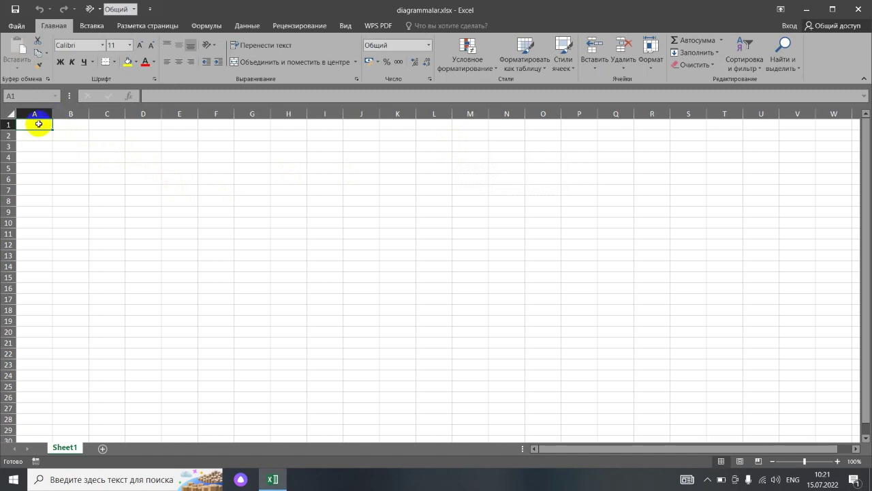
Enter Teleminoralar in A1 and Balandligi (metrda) in B1, autofitting columns A and B
text(T)
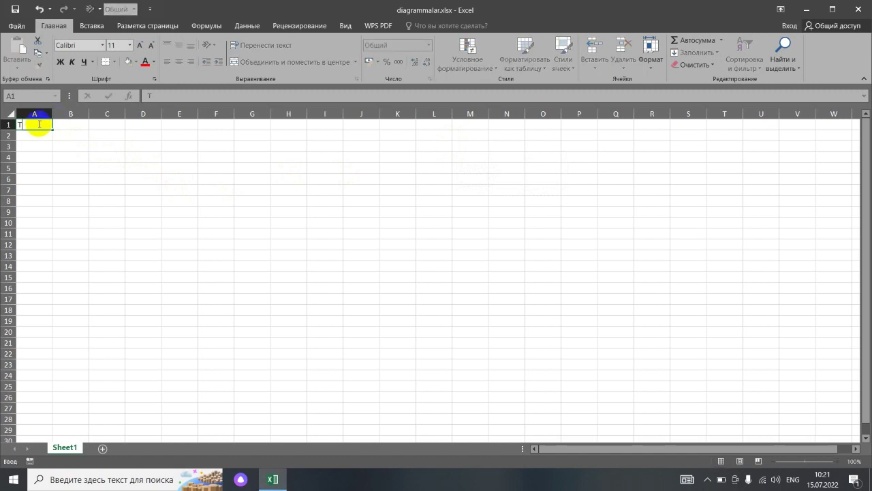
text(elem)
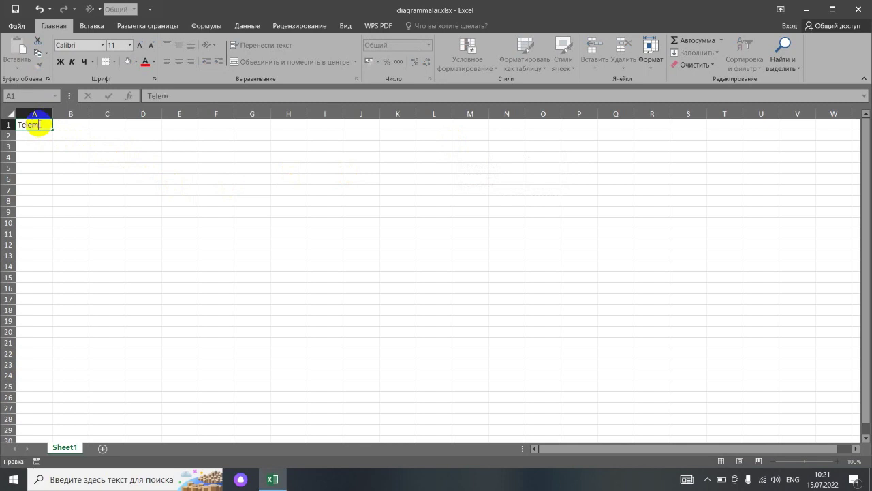
text(inora)
text(lar)
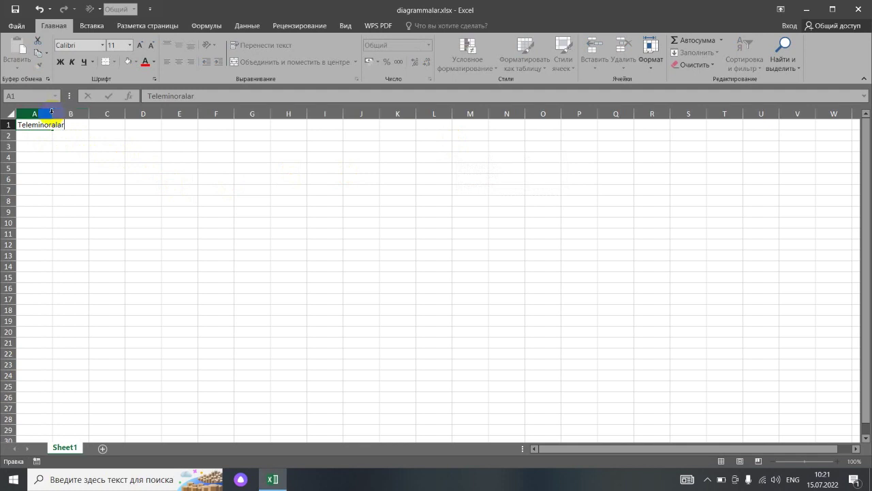
click(48, 113)
double_click(52, 113)
click(71, 123)
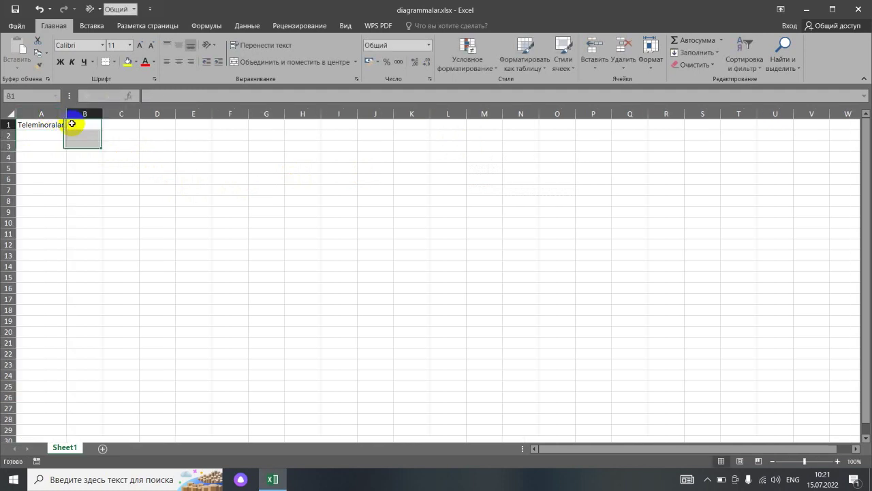
text(B)
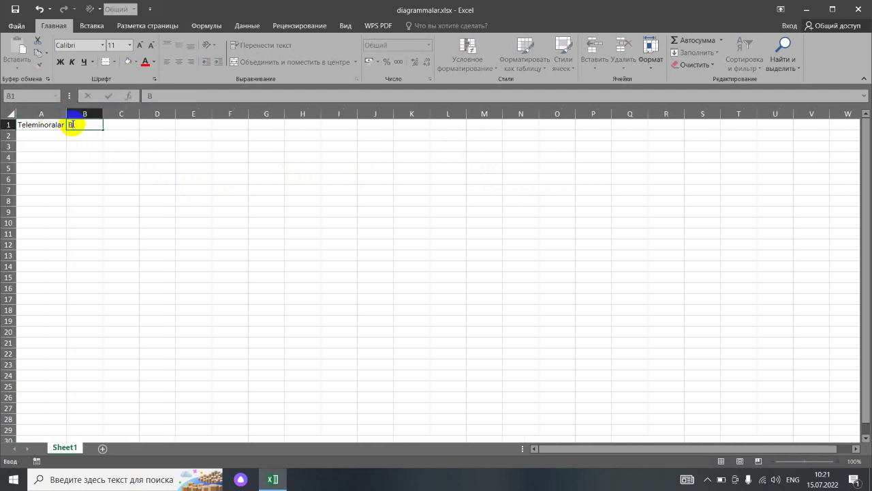
text(ala)
text(ndligi)
text( (metrd)
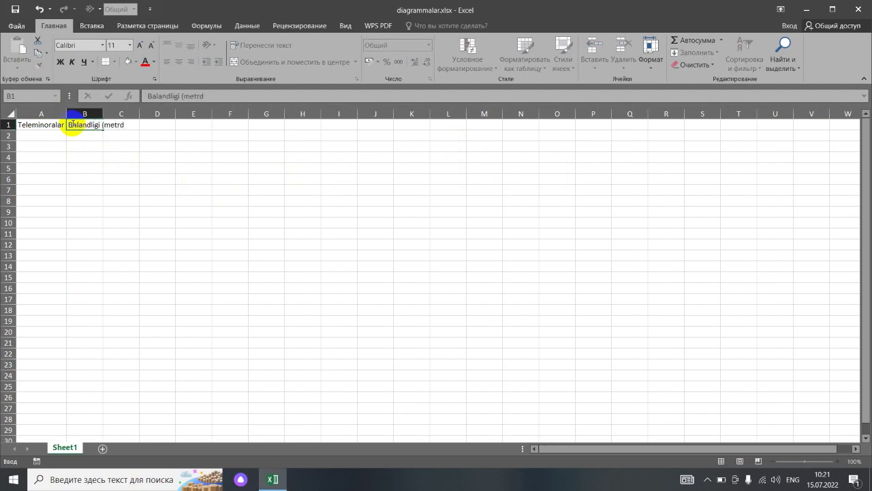
text(a)
key(Return)
double_click(103, 113)
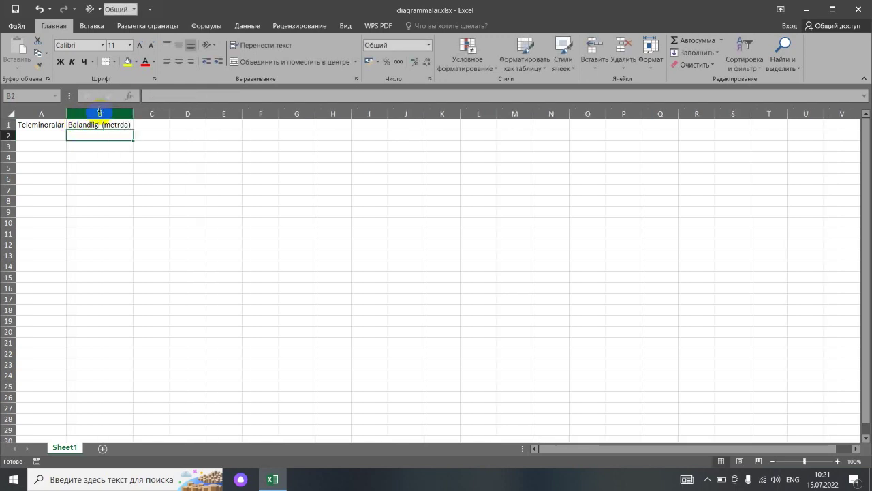
Move the height heading to C1, autofit column C, and enter Davlat nomi in B1
click(43, 134)
click(85, 124)
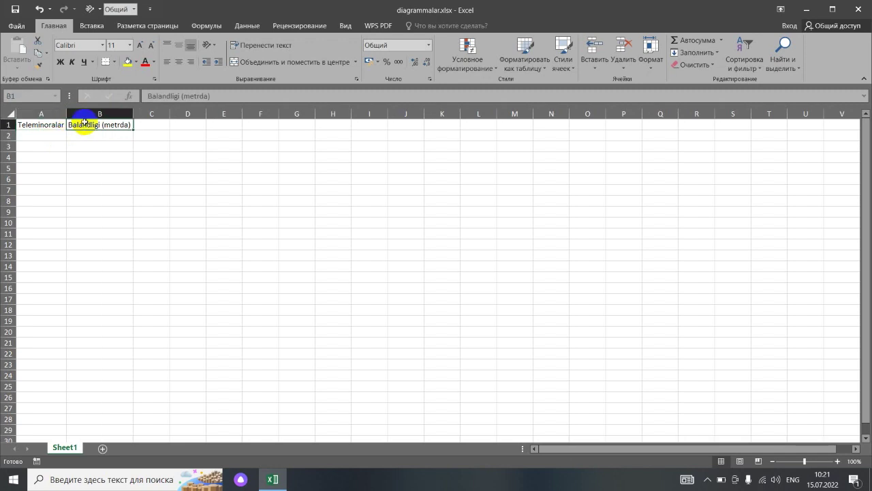
drag(132, 125, 148, 128)
double_click(169, 114)
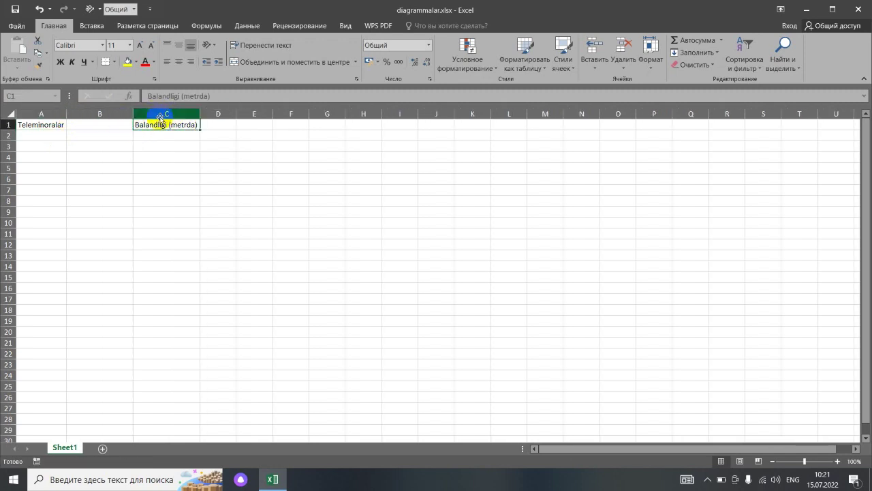
click(108, 126)
text(D)
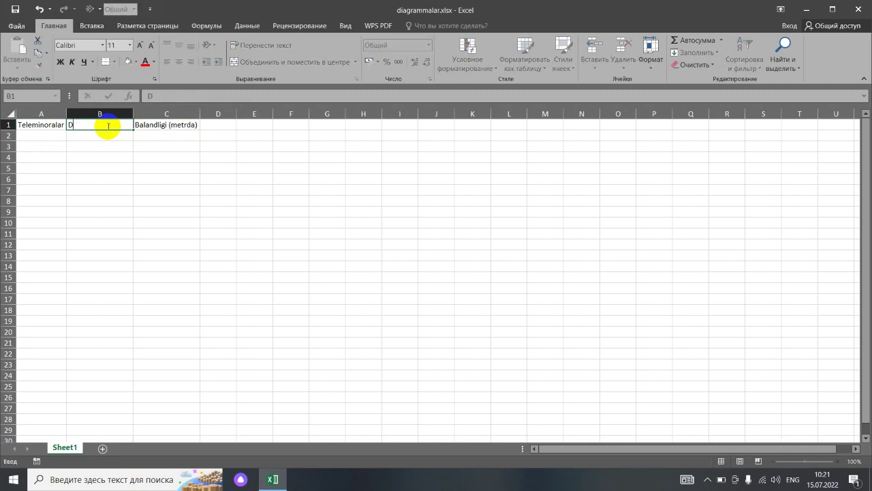
text(avlat)
text( nomi)
key(Return)
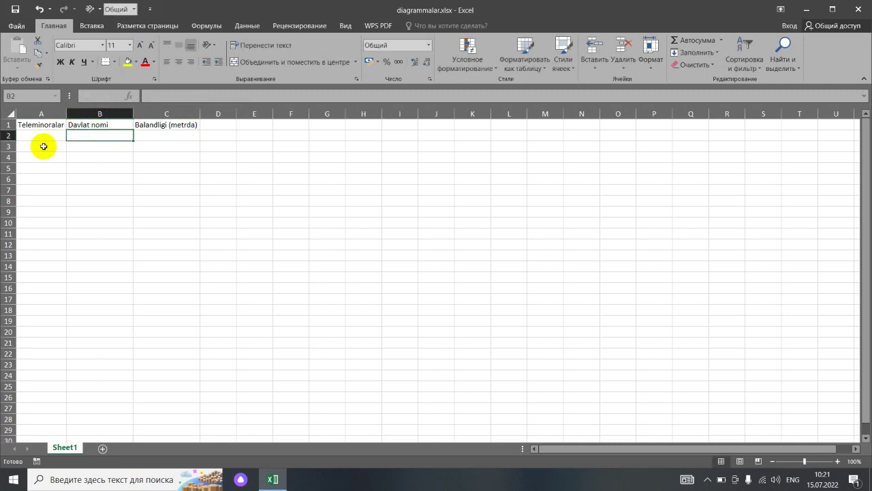
List Eyfel, Burj Halifa and Toshkent in cells A2:A4
click(45, 140)
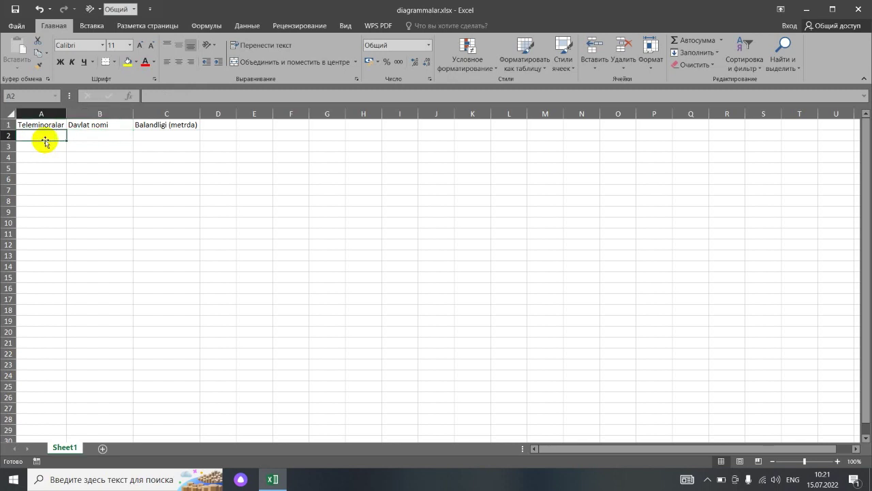
text(Eyfel)
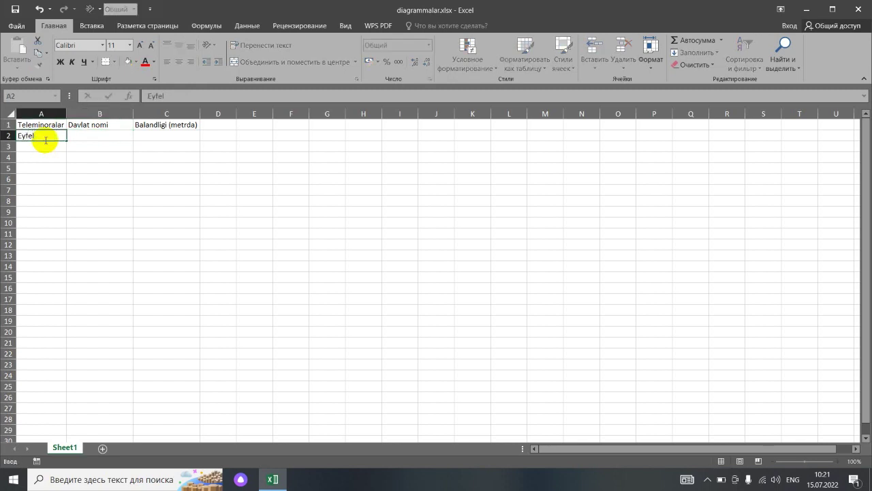
key(Return)
text(Burj)
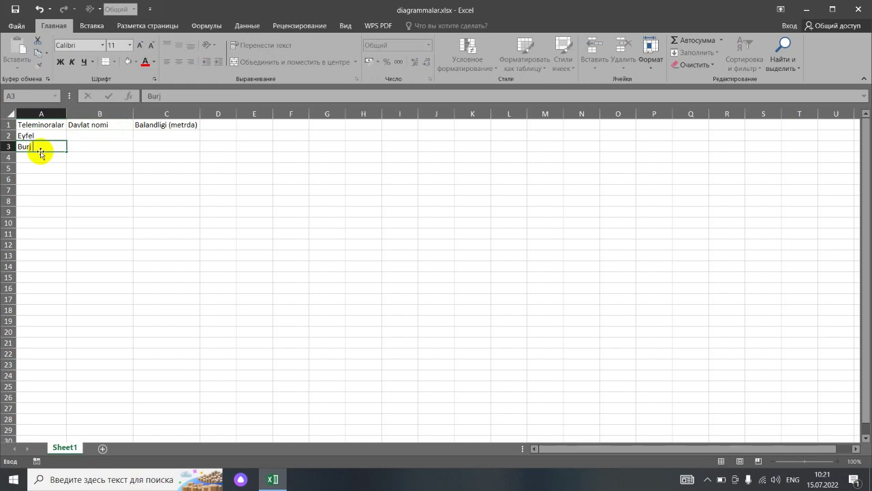
text( Halifa)
key(Return)
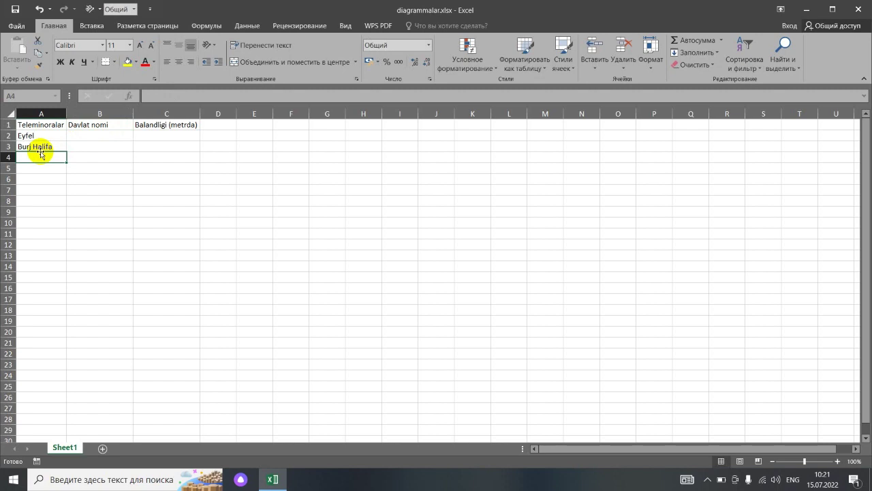
text(Tosh)
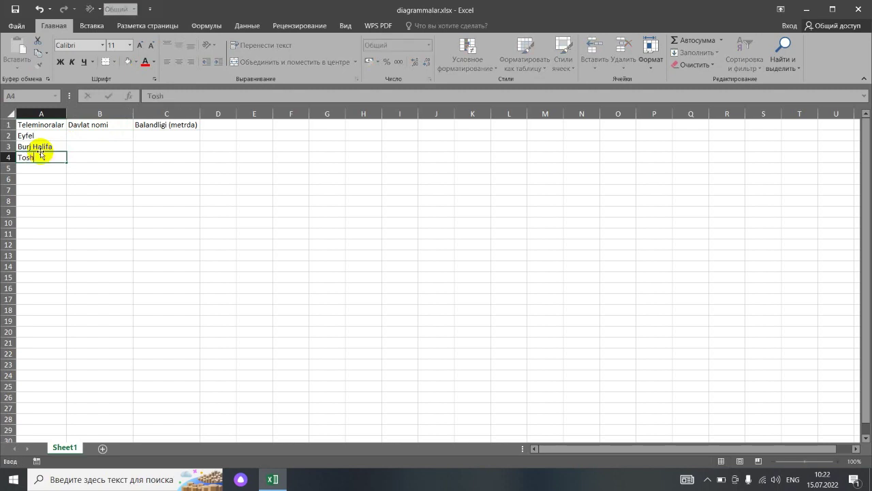
text(kent)
key(Return)
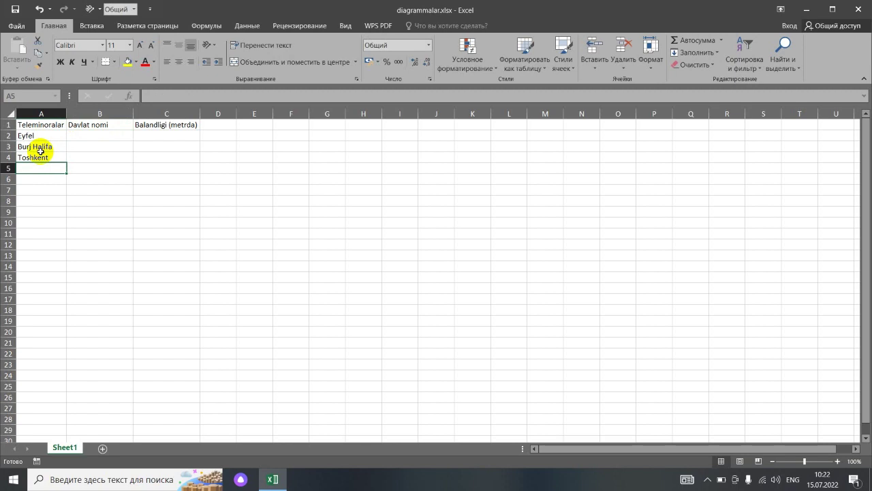
Add Milan, Kuala Lumpur and Shanxay in A5:A7, dismissing the Windows update notification
text(Mna)
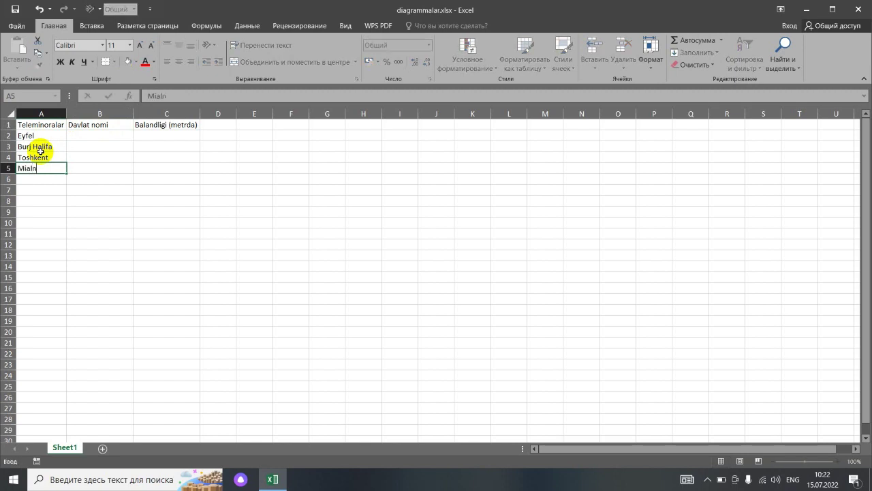
key(BackSpace)
key(BackSpace)
text(ilan)
key(Return)
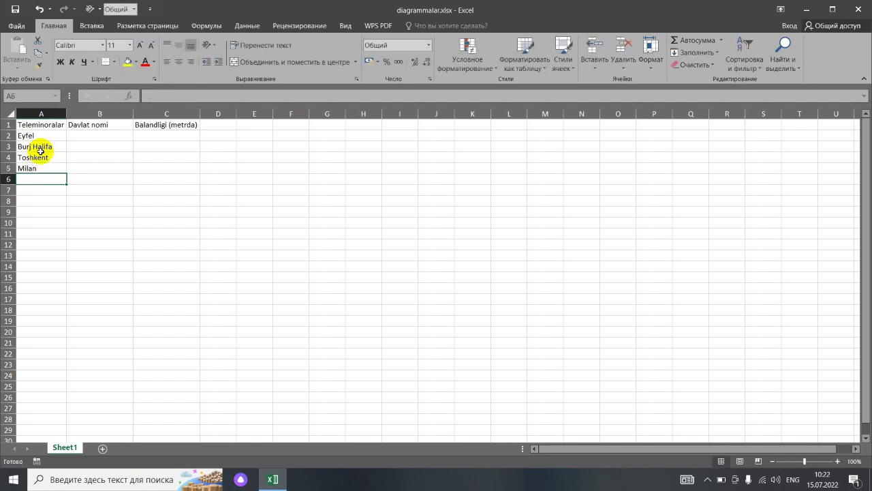
text(Kuala Lum)
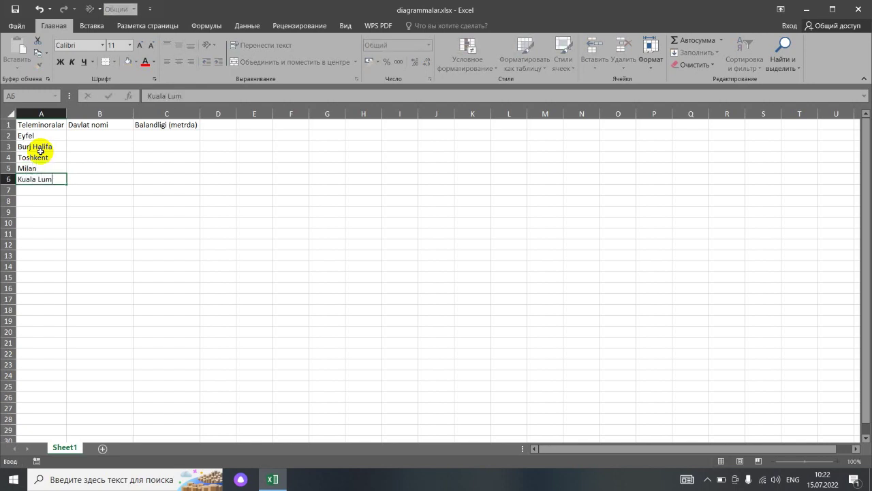
text(pur)
key(Return)
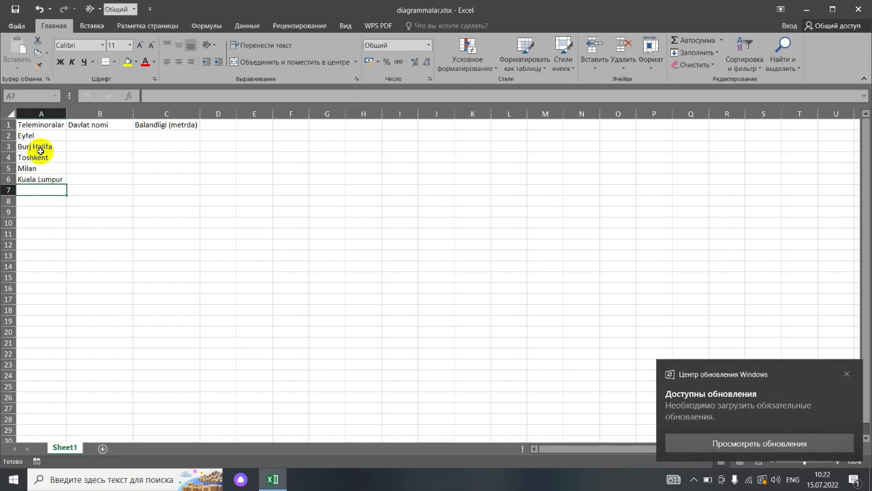
click(845, 374)
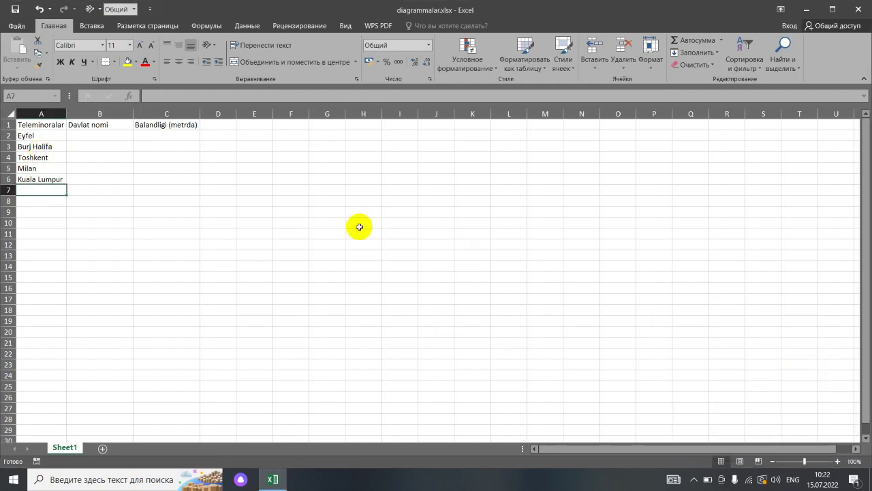
text(Fran)
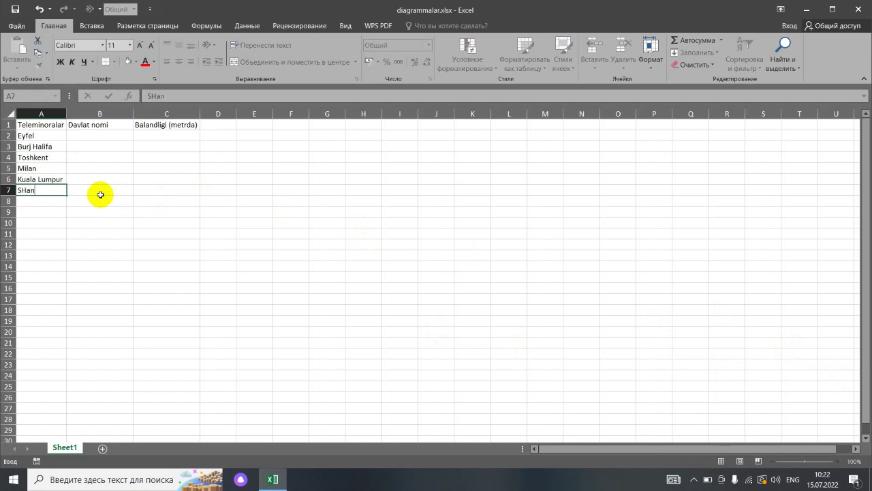
key(BackSpace)
key(BackSpace)
key(BackSpace)
text(Shanxa)
text(y)
Enter Fransiya and Saudiya Arabistonida in B2:B3
click(97, 137)
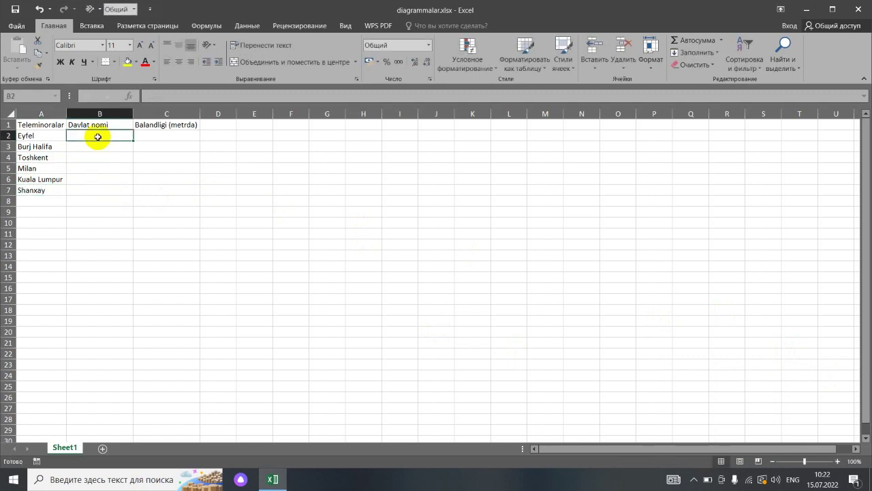
text(Fra)
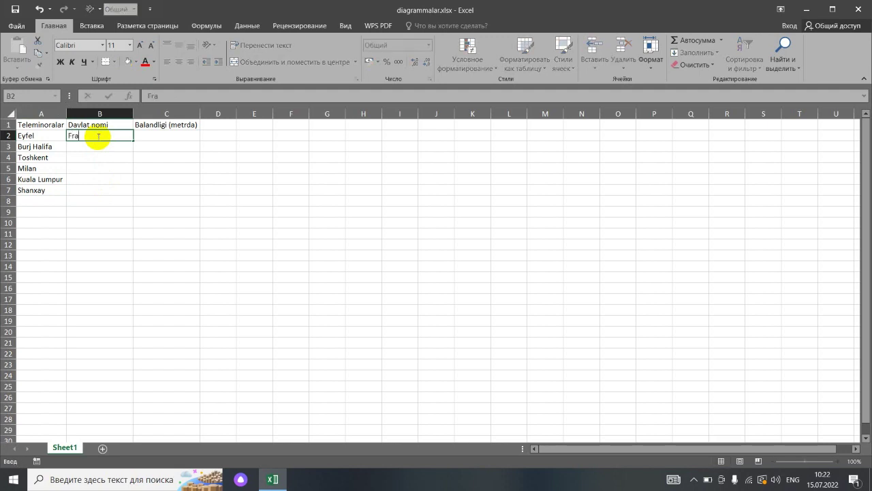
text(nsiya)
key(Return)
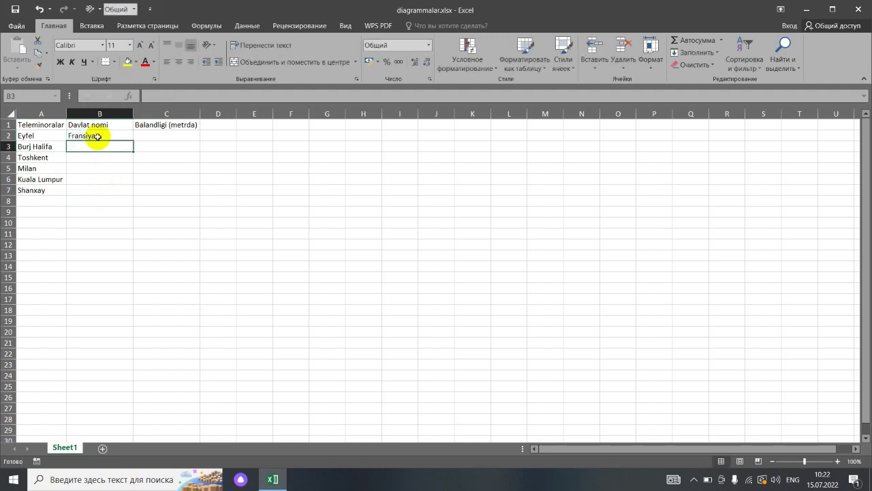
text(Saudiya)
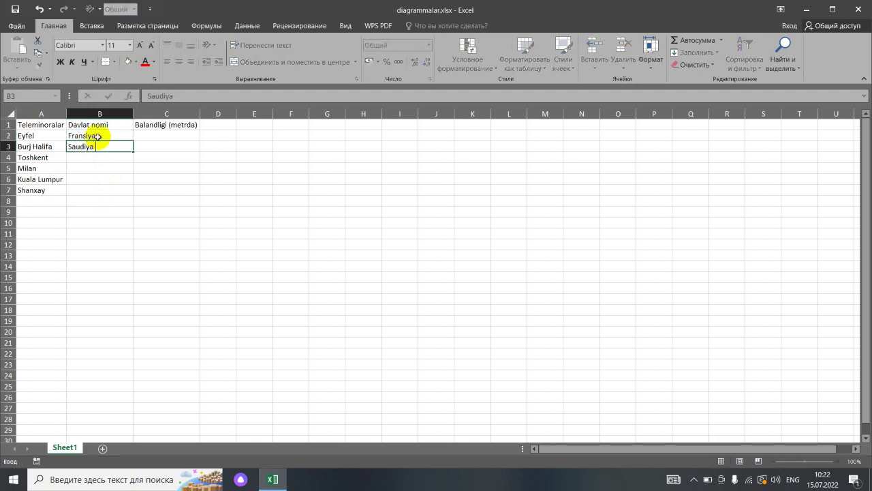
text( Arabistoni)
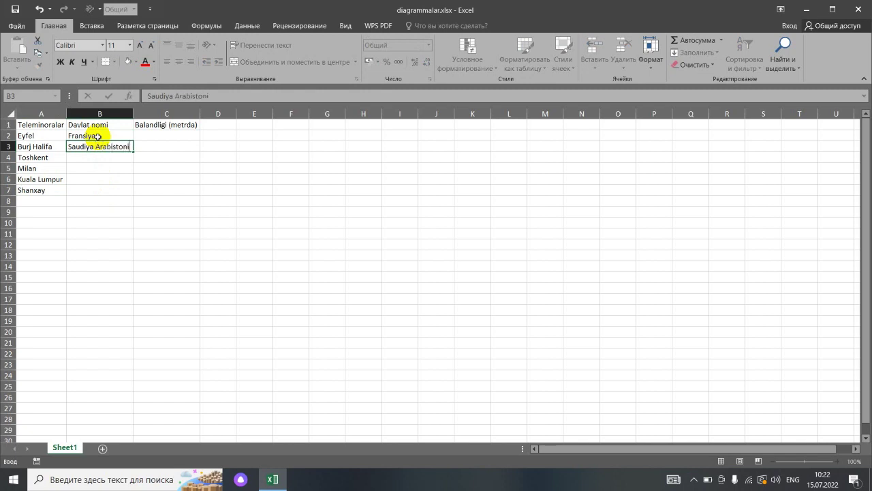
text(da)
key(ctrl+Return)
key(Return)
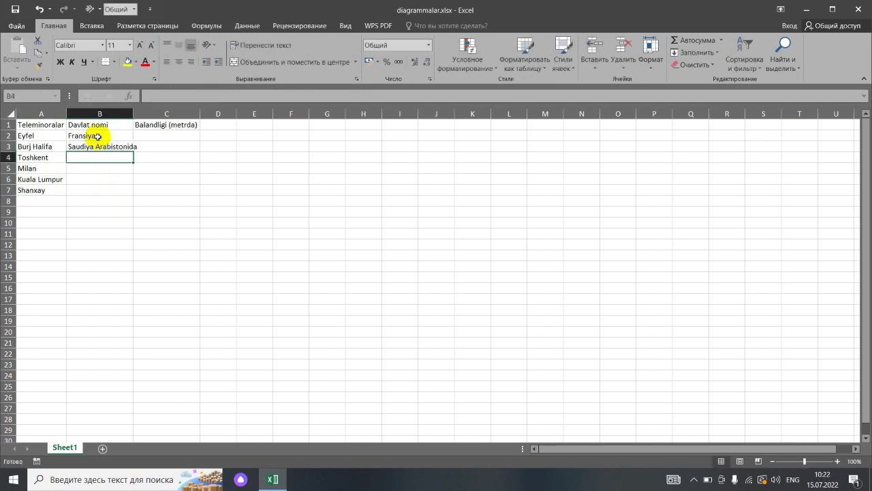
Enter O'zbekiston, Italiyada, Malayziyada and Xitoy in B4:B7
text(O'zbekiston)
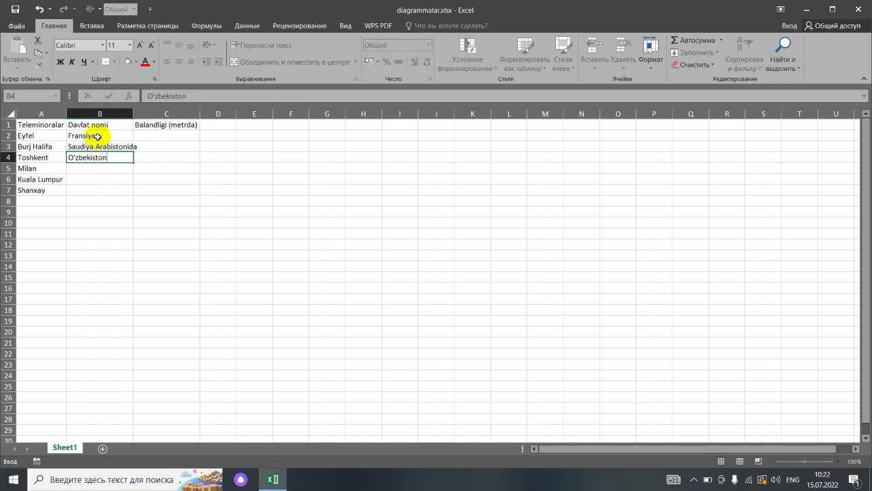
key(Return)
text(I)
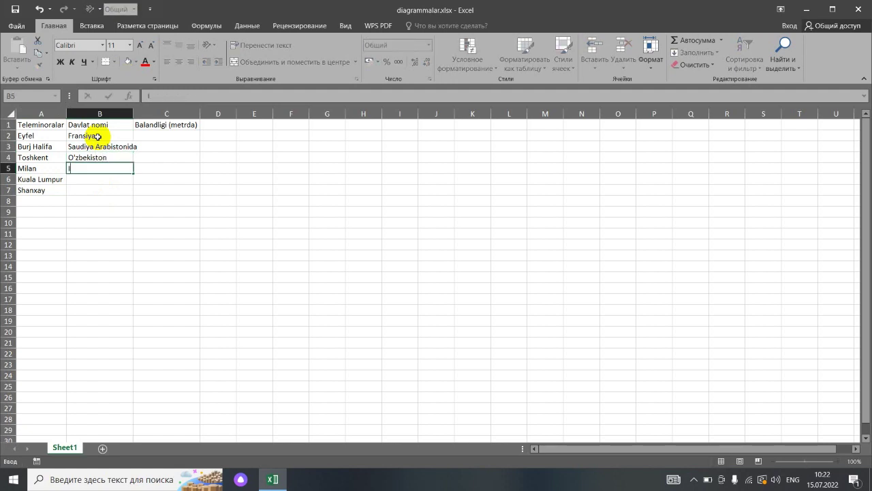
text(taliyada)
key(Return)
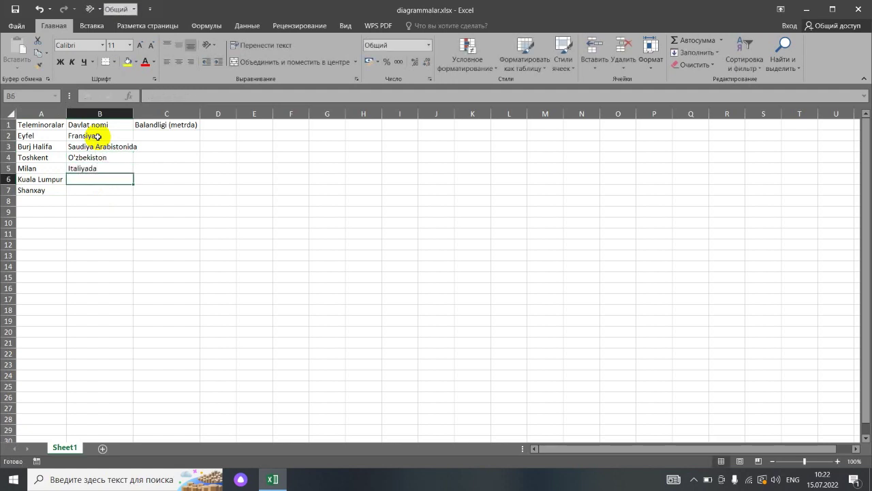
text(Malayziyada)
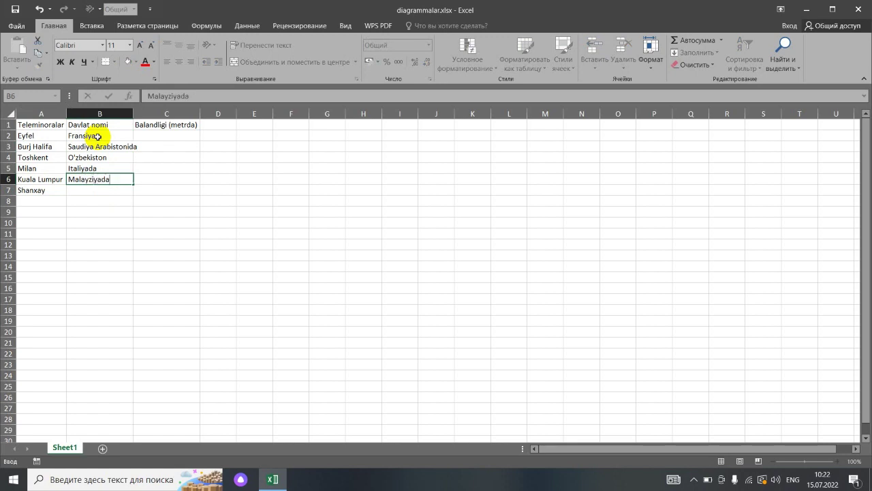
key(Return)
text(Xitoy)
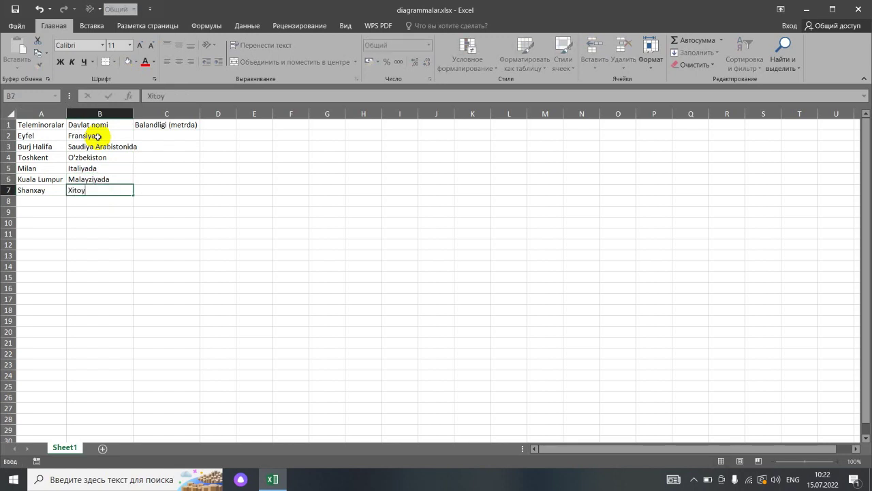
Autofit column B and enter heights 470, 585 and 373 in C2:C4
click(109, 113)
double_click(134, 113)
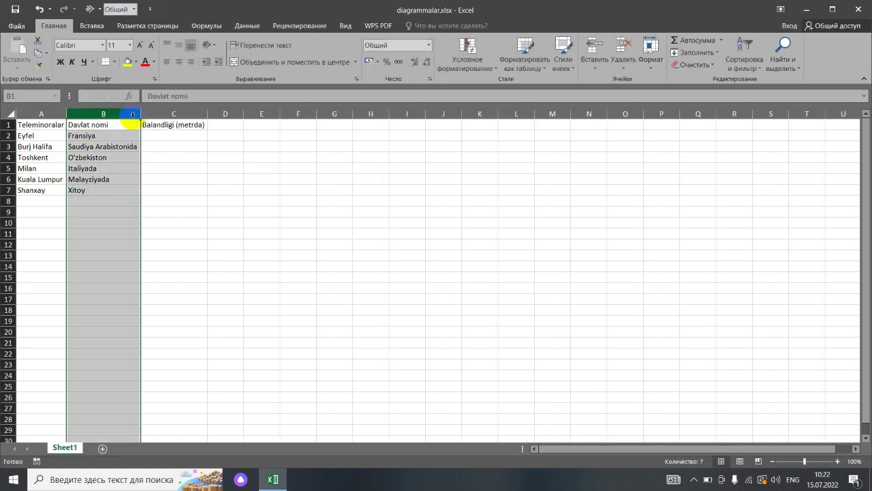
click(157, 136)
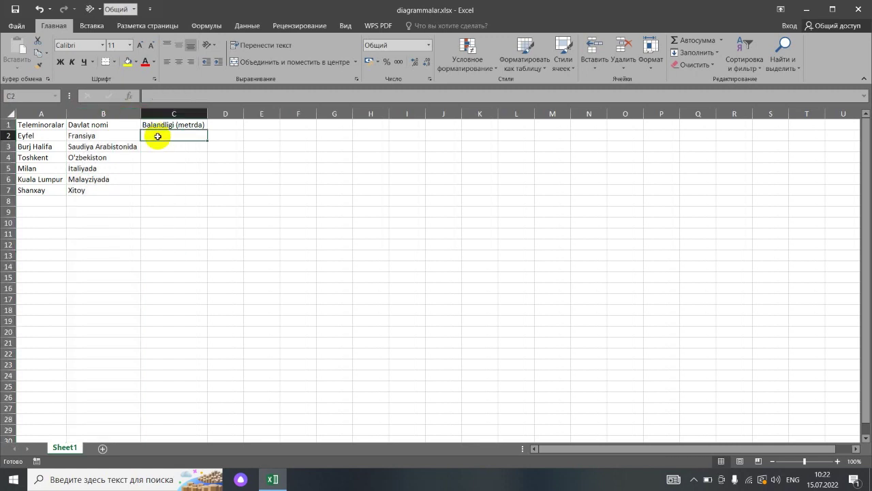
text(470)
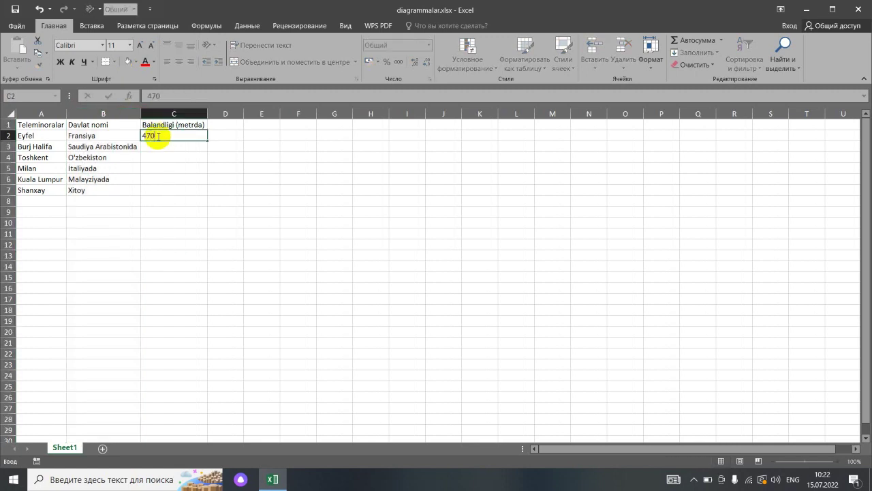
key(Return)
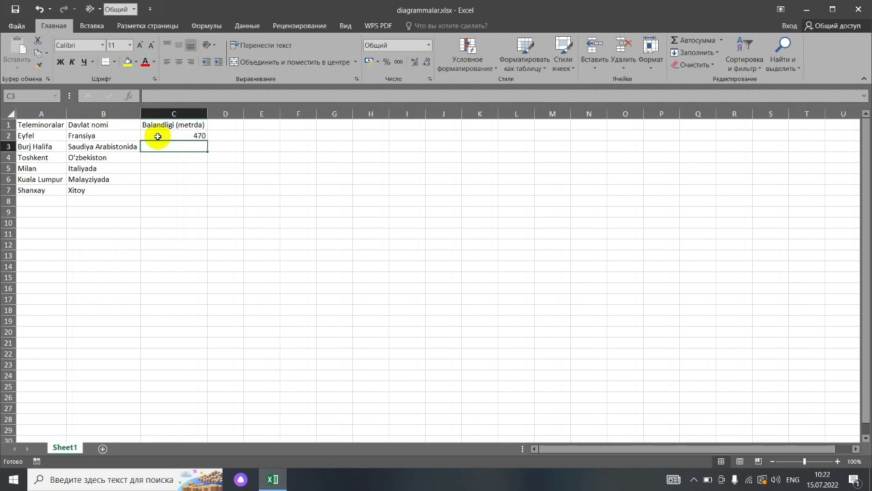
text(5)
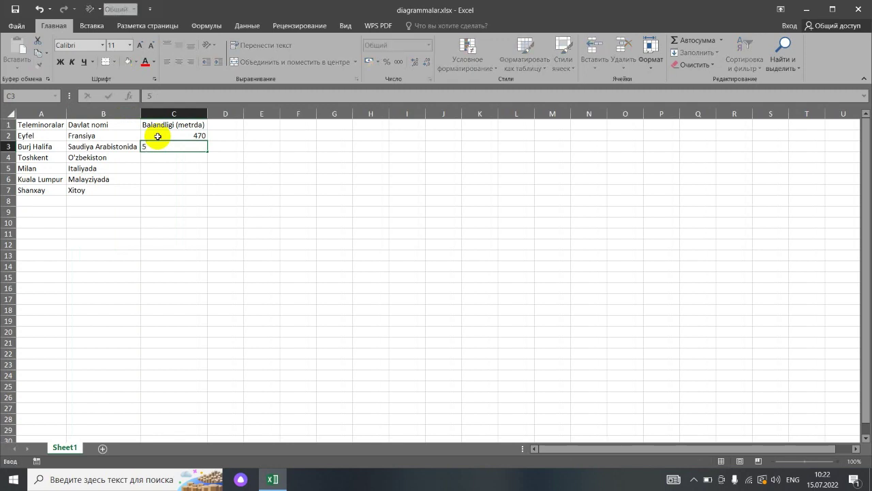
text(85)
key(Return)
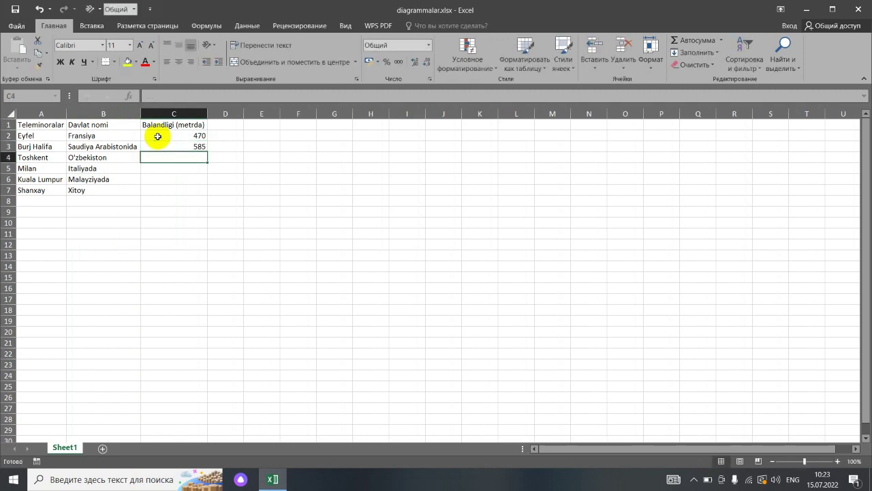
text(373)
key(Return)
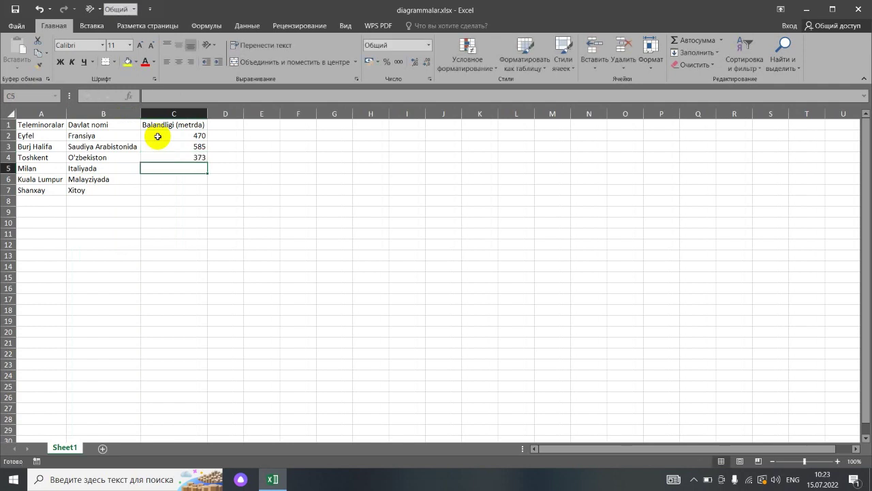
Enter heights 296, 345 and 280 in C5:C7
text(2)
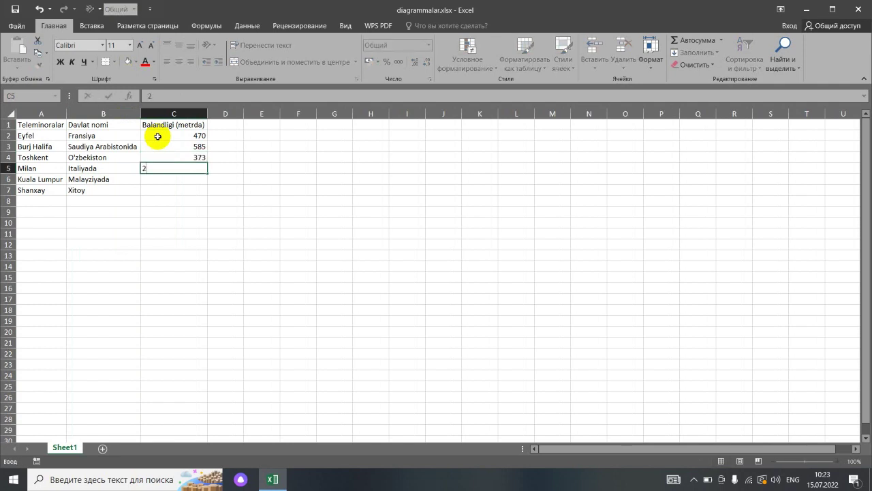
text(96)
key(Return)
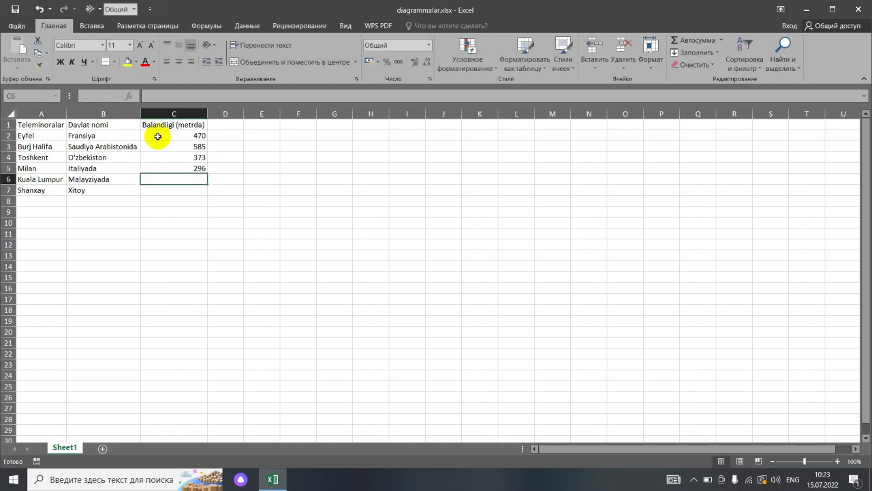
text(345)
key(Return)
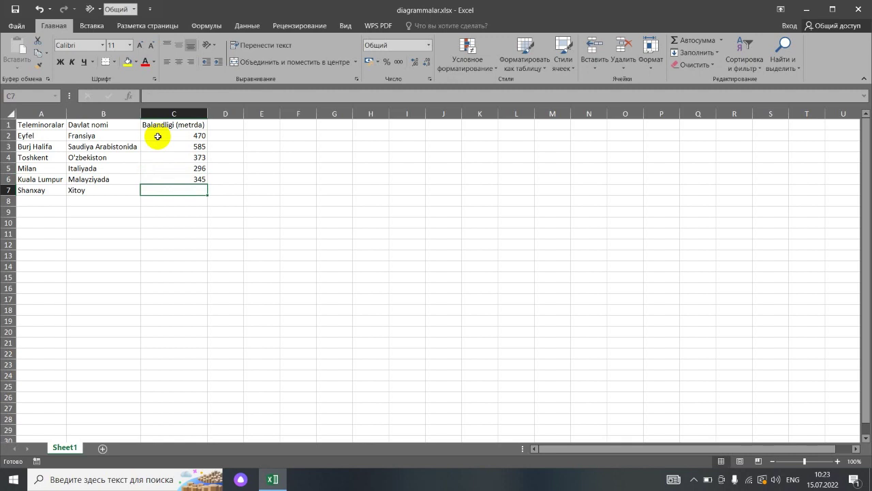
text(2)
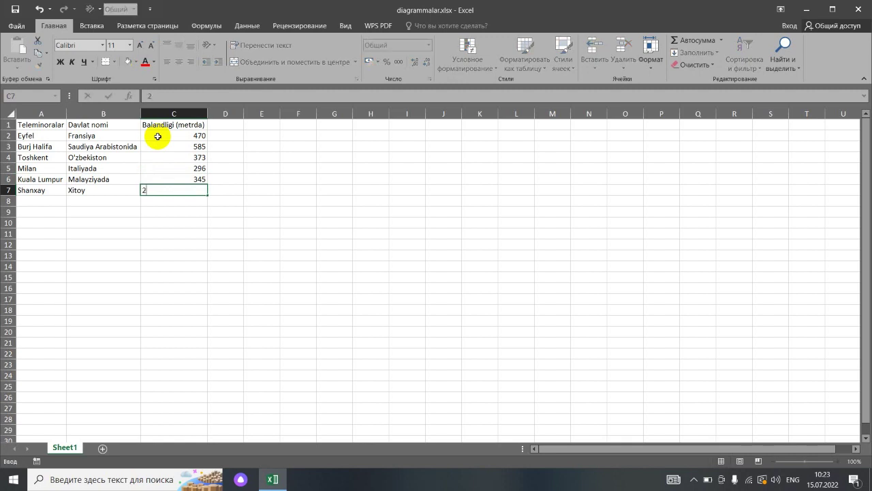
text(80)
key(Return)
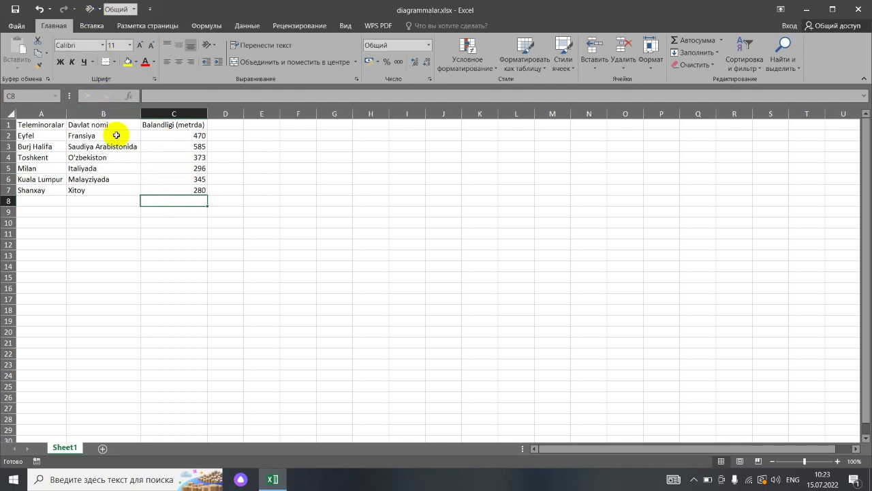
Type the method labels 1-usul, 2-usul and 3-usul in I1:I3
click(415, 126)
text(1-)
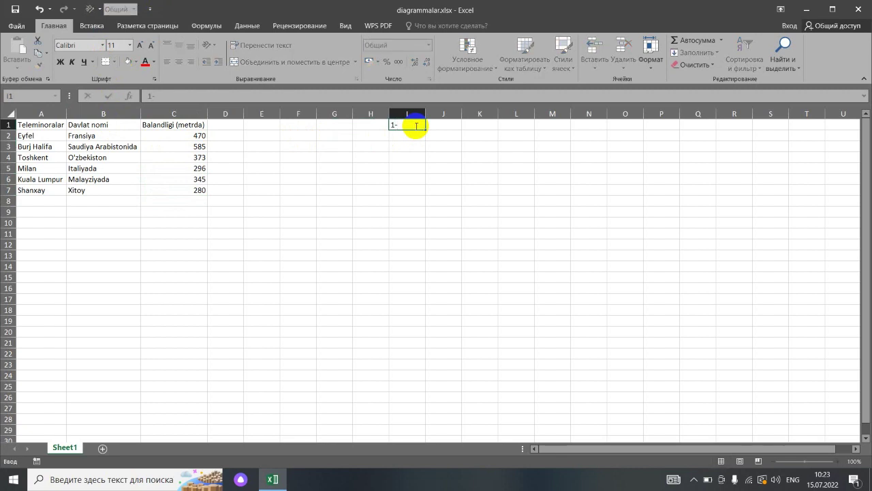
text(usk)
click(411, 137)
text(2-)
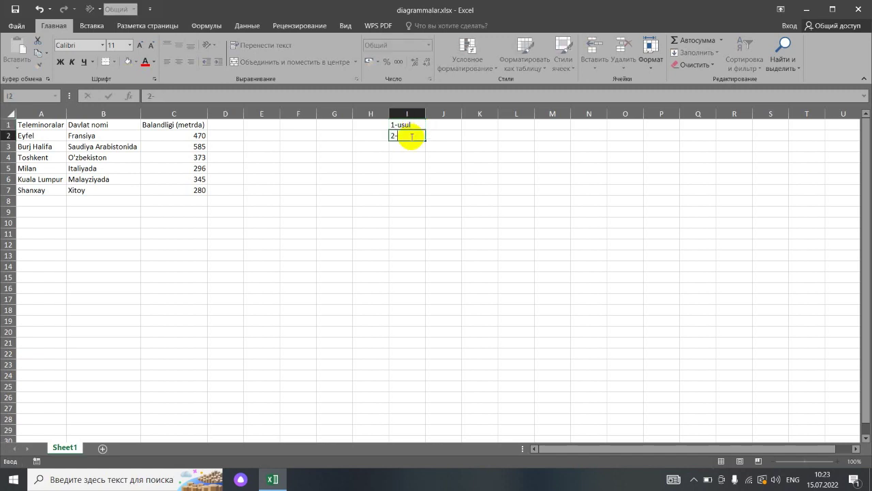
text(usl)
text(usul)
key(Return)
text(3-)
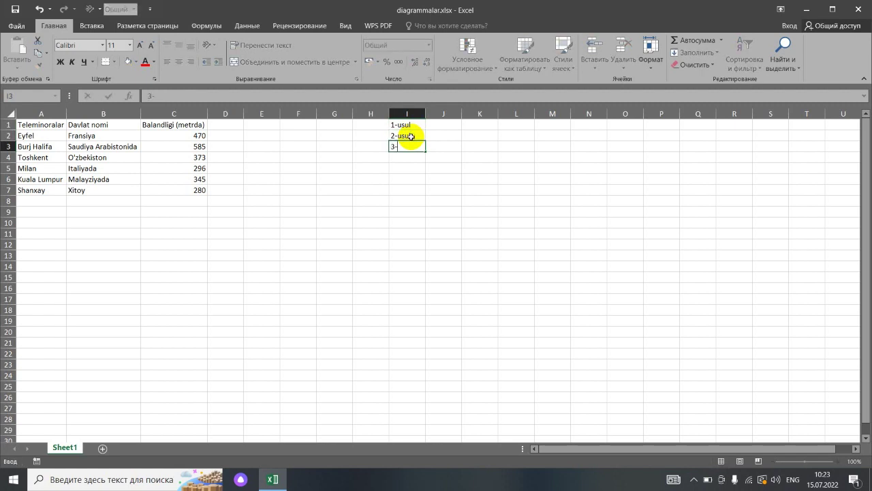
text(usul)
click(410, 137)
Write a description for each method in J1:J3 and autofit column J
click(434, 125)
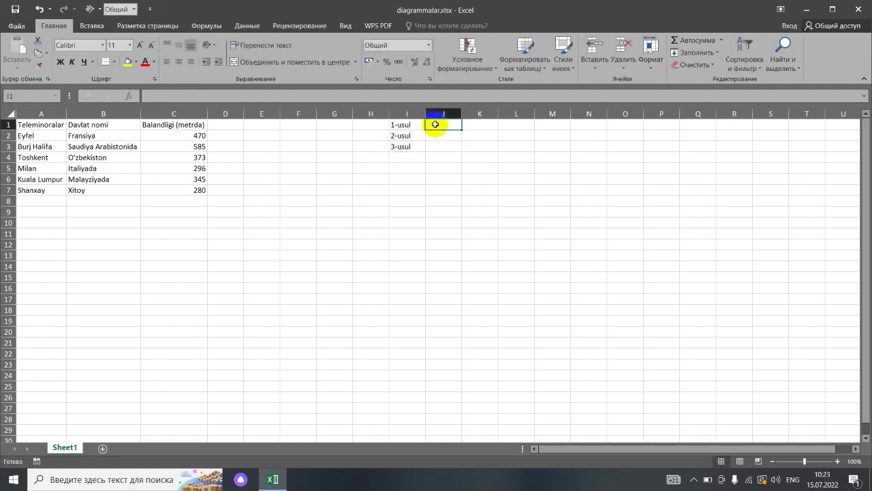
text(K)
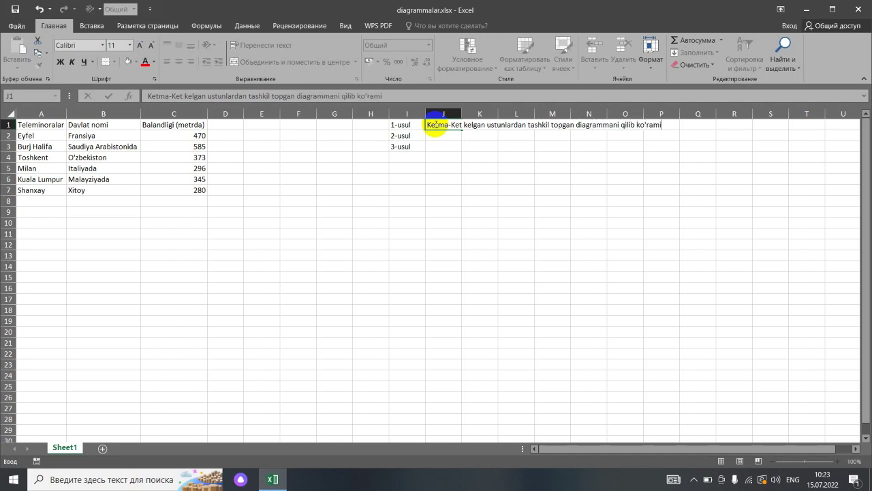
text(z)
key(Return)
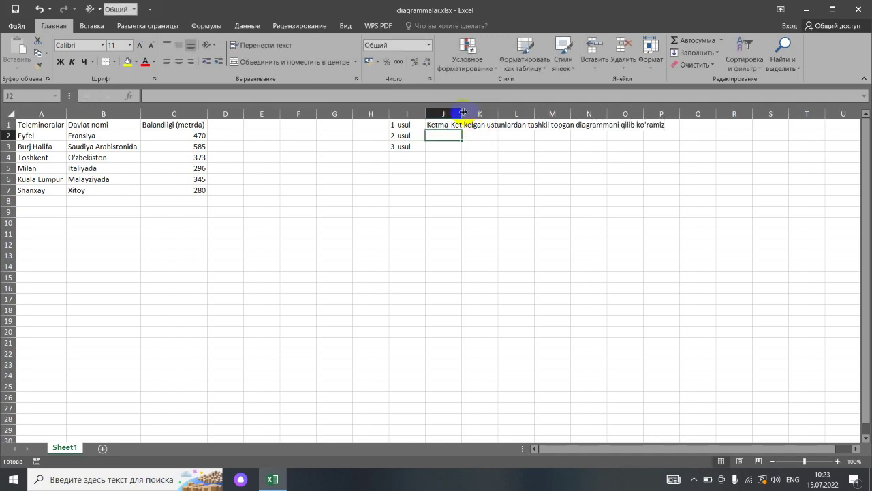
double_click(463, 112)
text(I)
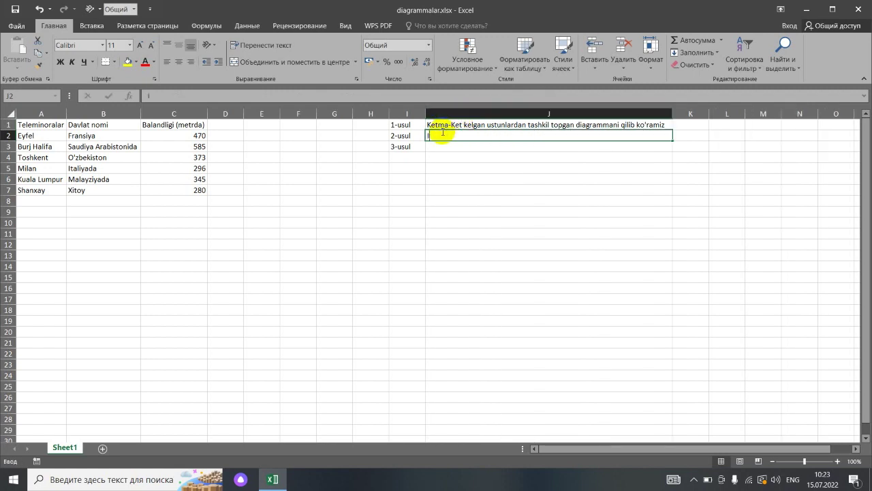
text(sta)
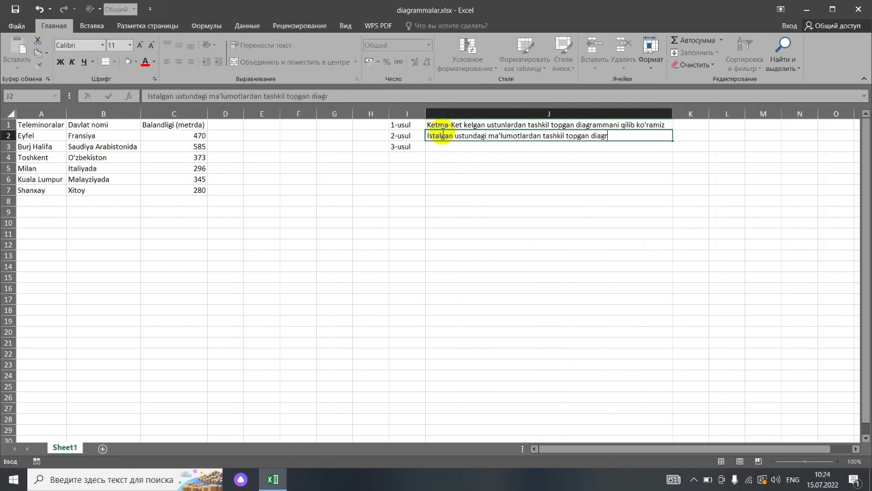
key(Return)
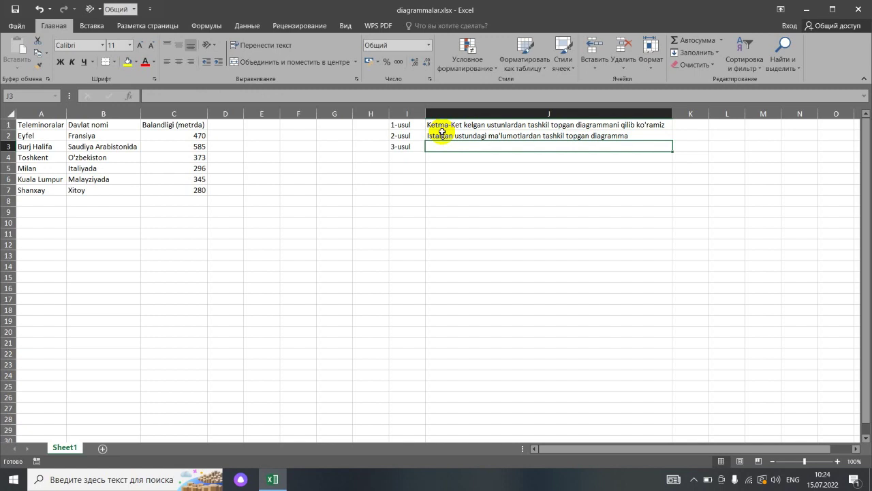
text(O)
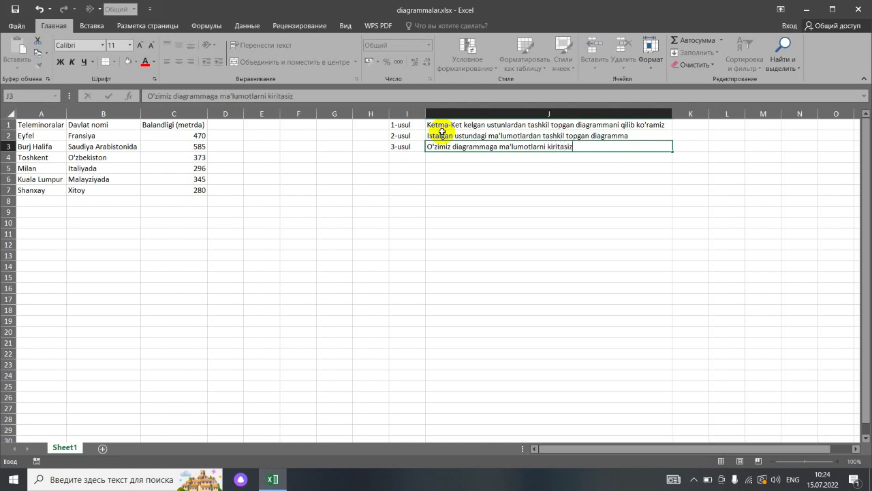
text(z)
key(Return)
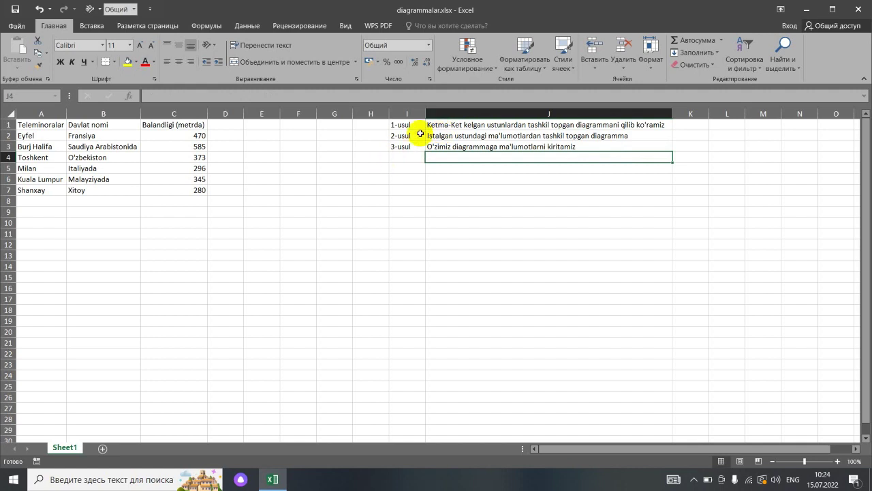
Select B1:C7 and insert a clustered column chart from Recommended Charts
click(104, 125)
mouse_move(104, 125)
mouse_down()
mouse_move(119, 122)
mouse_move(188, 188)
mouse_up()
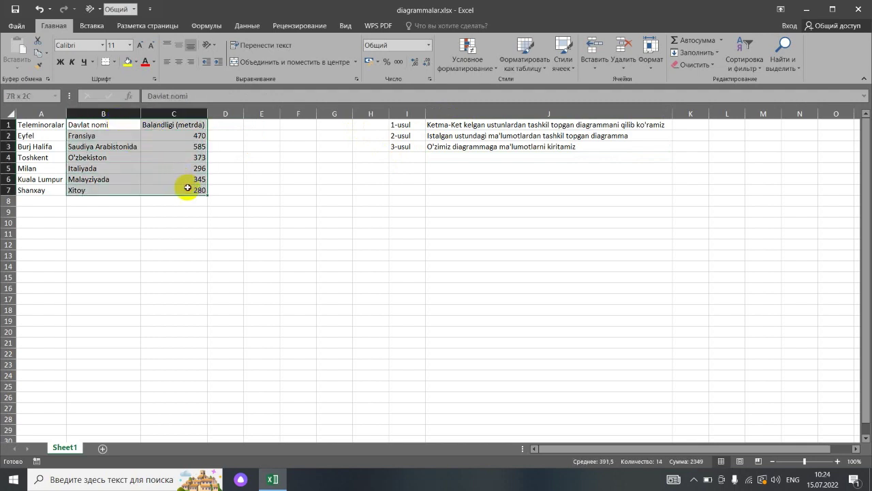
click(99, 26)
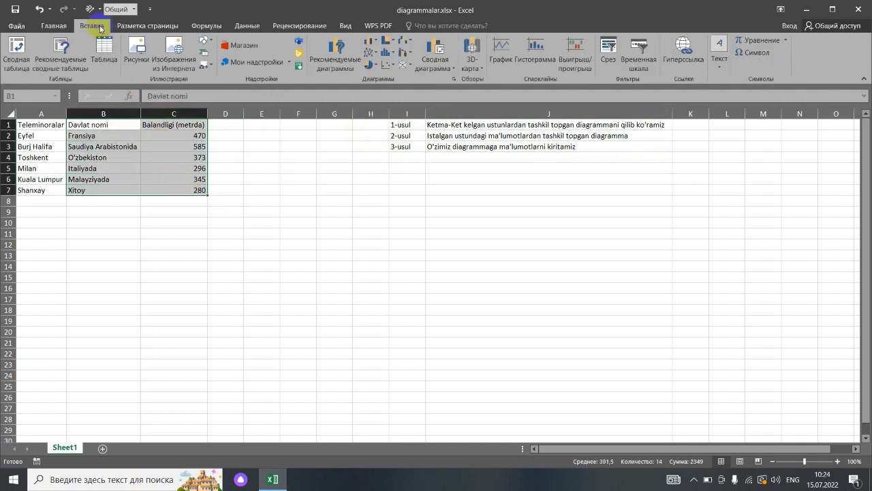
click(333, 53)
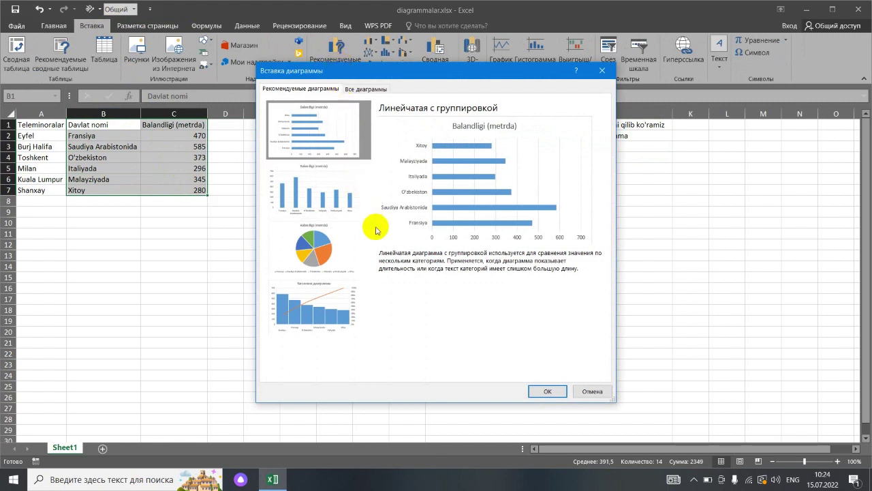
click(302, 195)
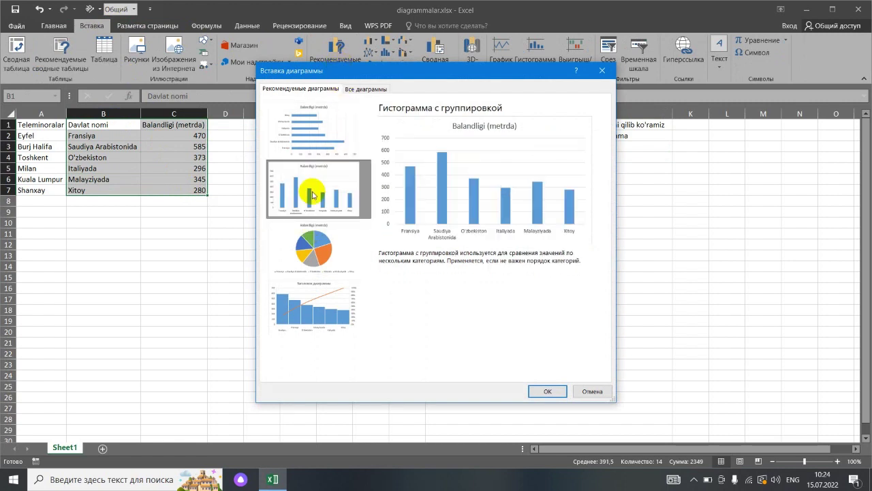
click(310, 245)
click(308, 293)
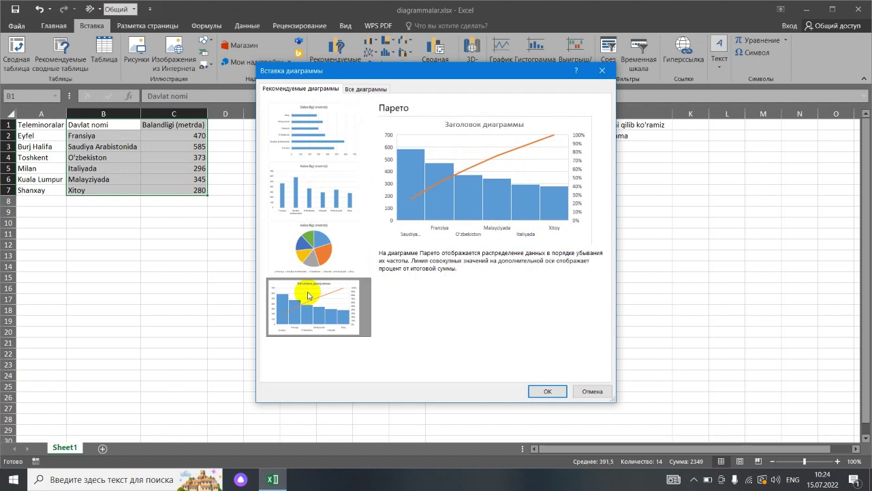
click(315, 195)
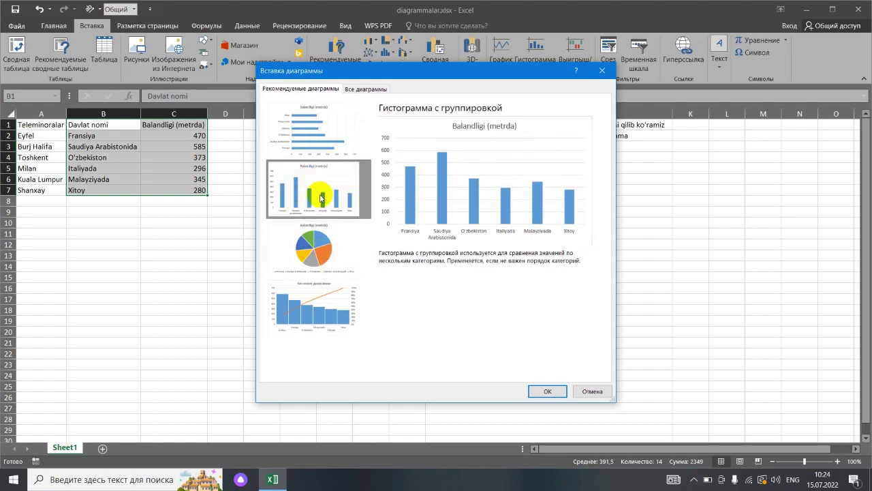
click(554, 390)
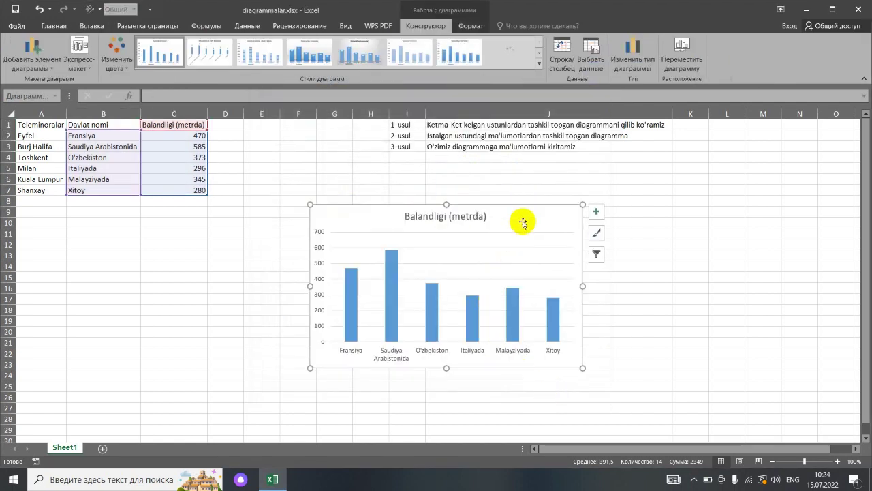
Move the chart right of the table, under the method notes, and resize it
drag(520, 220, 762, 182)
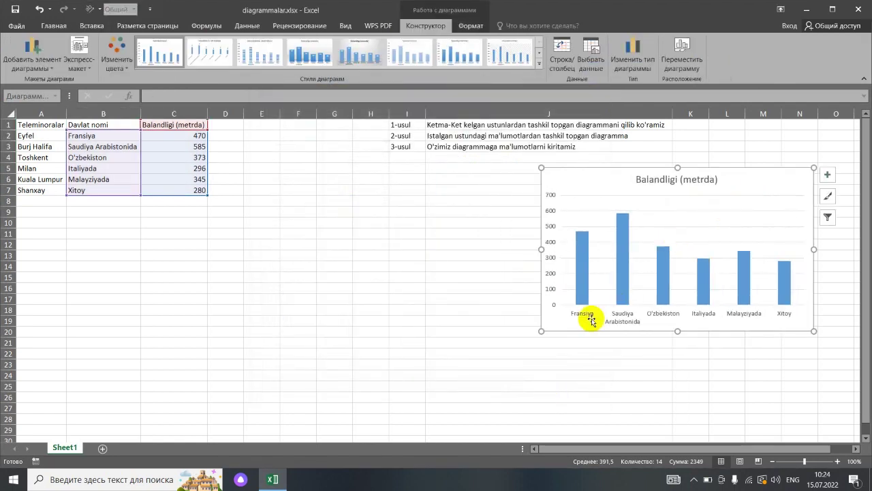
mouse_move(541, 331)
mouse_down()
mouse_move(446, 412)
mouse_move(545, 338)
mouse_up()
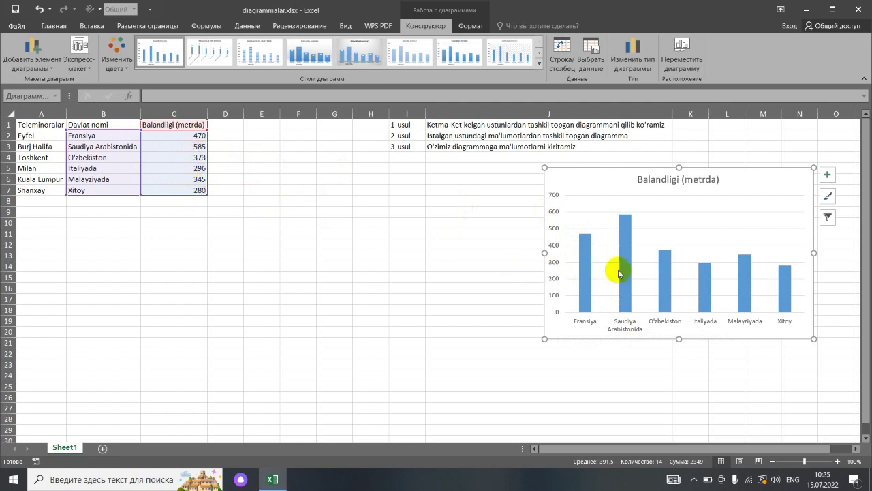
mouse_move(705, 296)
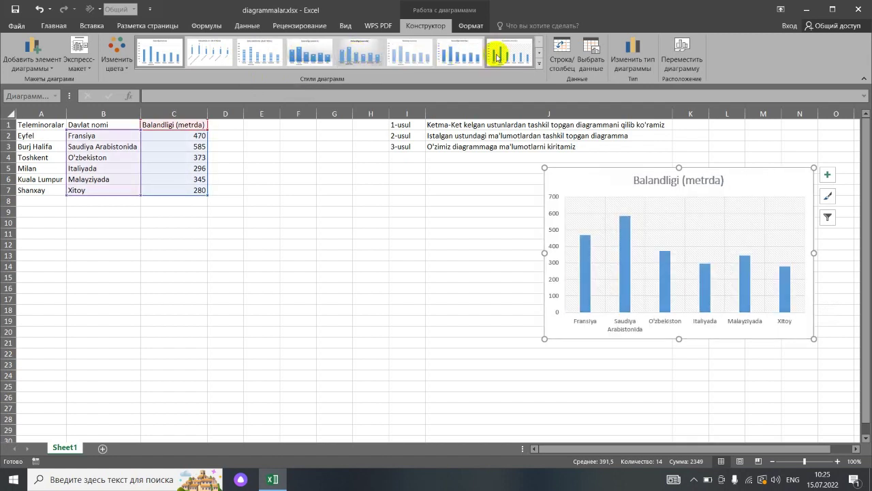
Apply chart Style 13 for glowing blue outlined bars on a dark background
click(118, 63)
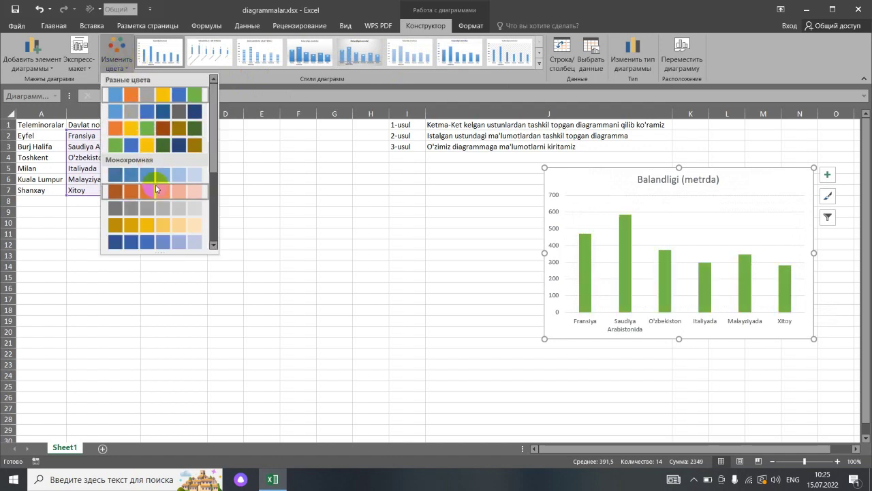
click(543, 66)
click(539, 63)
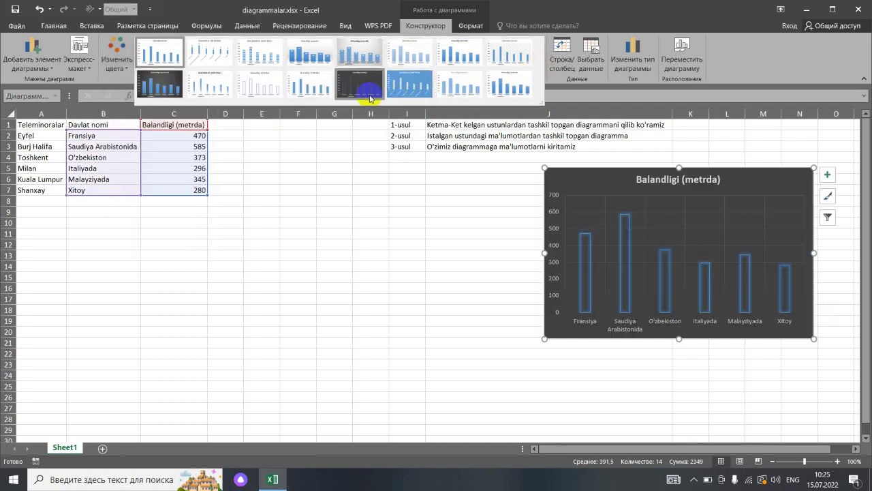
click(370, 97)
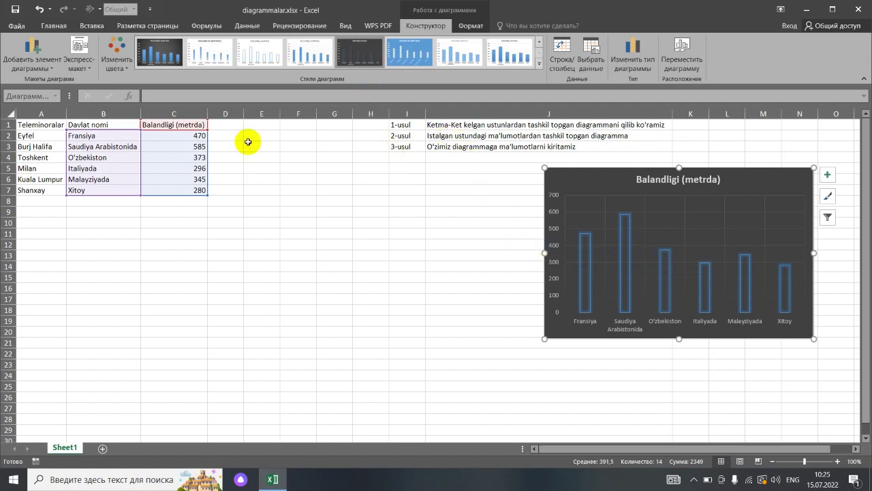
Insert a recommended clustered column chart of tower names A1:A7 against heights C1:C7
click(32, 134)
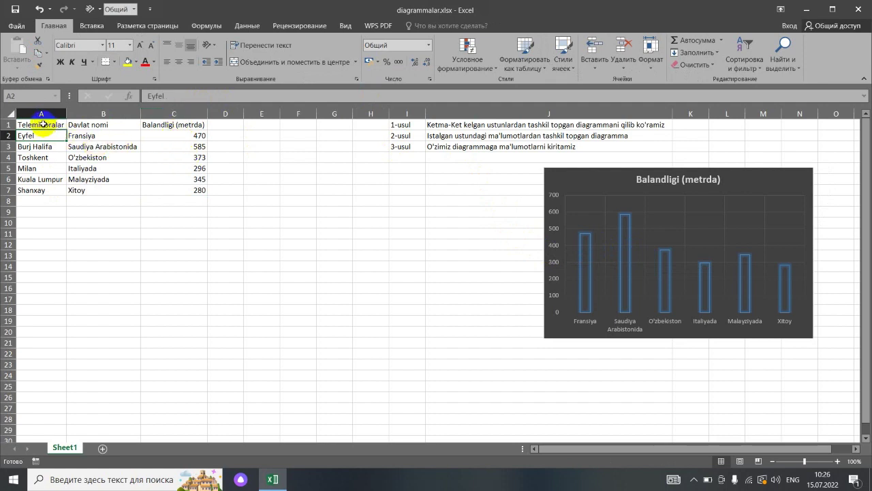
drag(41, 125, 42, 194)
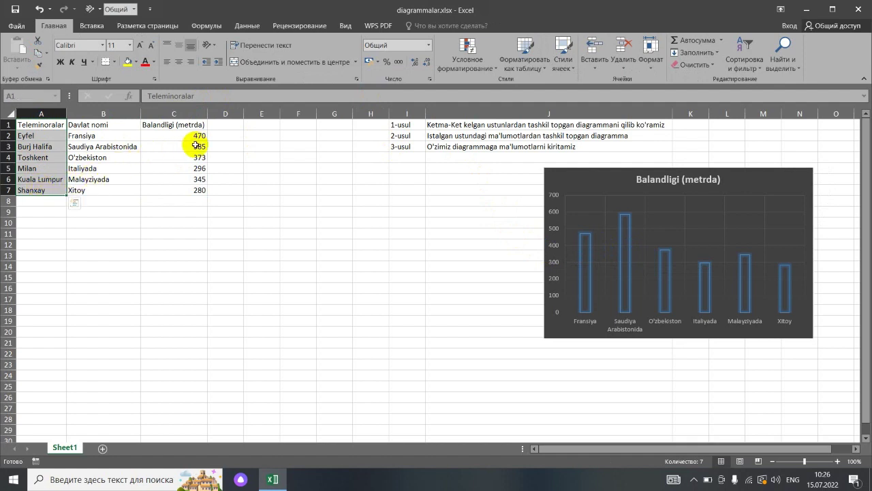
ctrl+drag(178, 124, 195, 189)
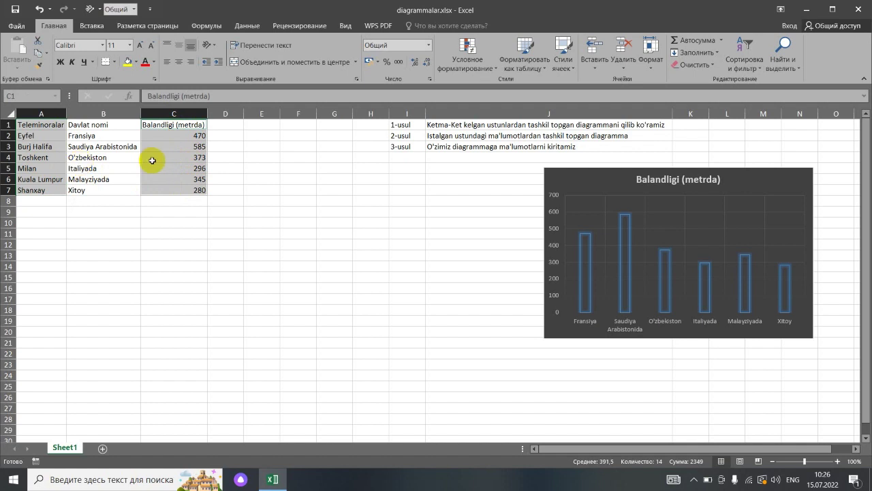
click(103, 26)
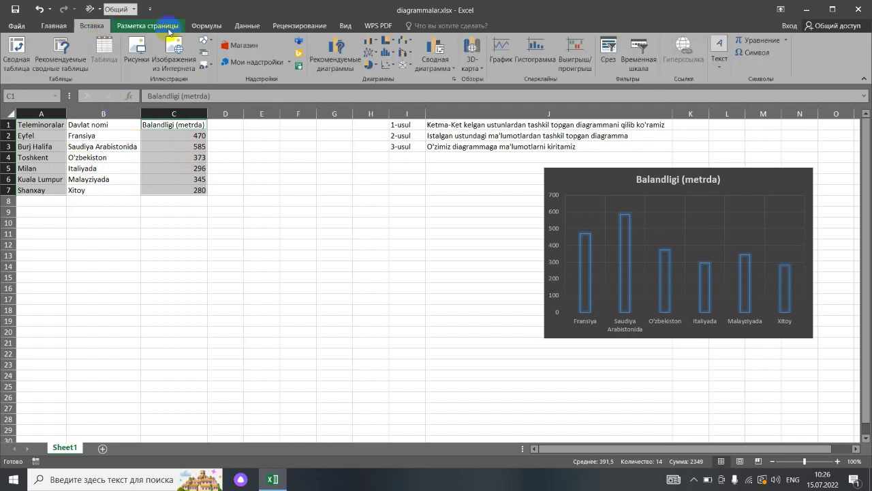
click(334, 58)
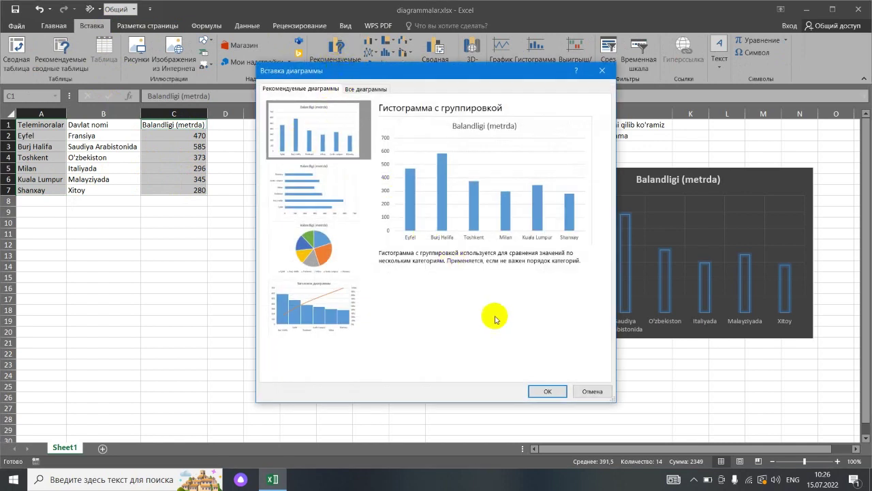
click(543, 391)
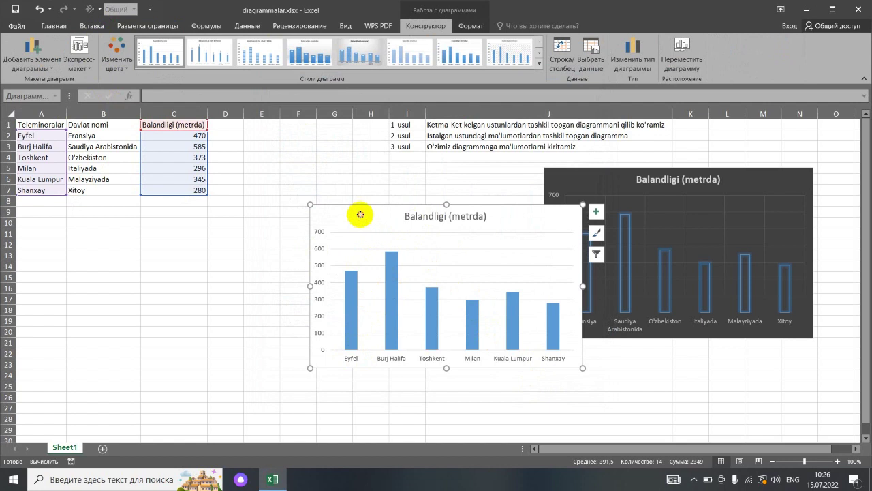
Move the new chart beside the dark chart, enlarge it, and apply the gradient style with value labels
drag(360, 216, 322, 179)
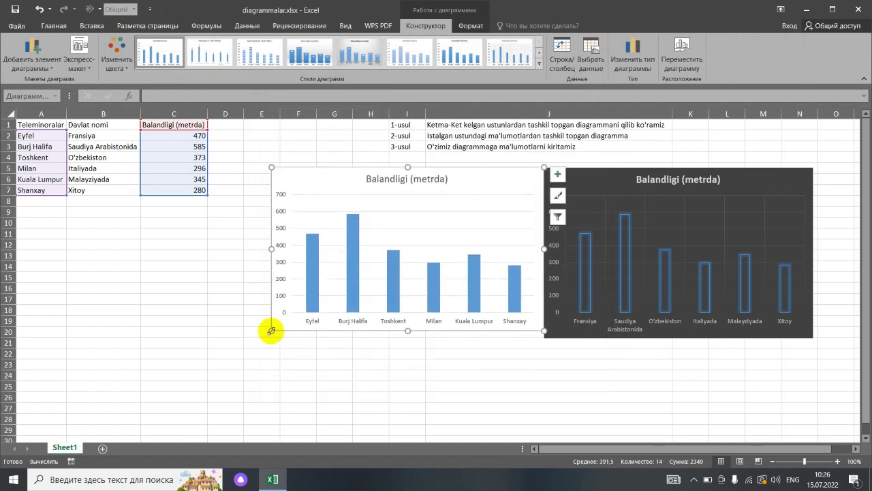
drag(271, 331, 263, 337)
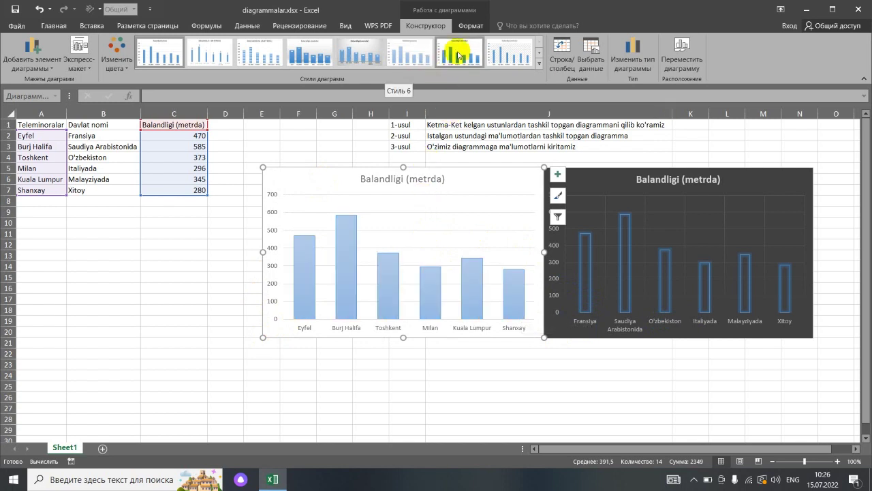
click(310, 53)
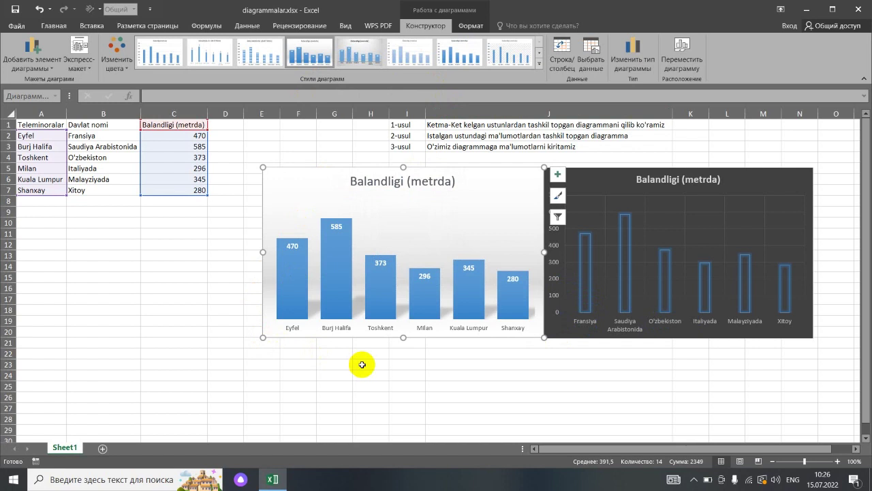
mouse_move(297, 267)
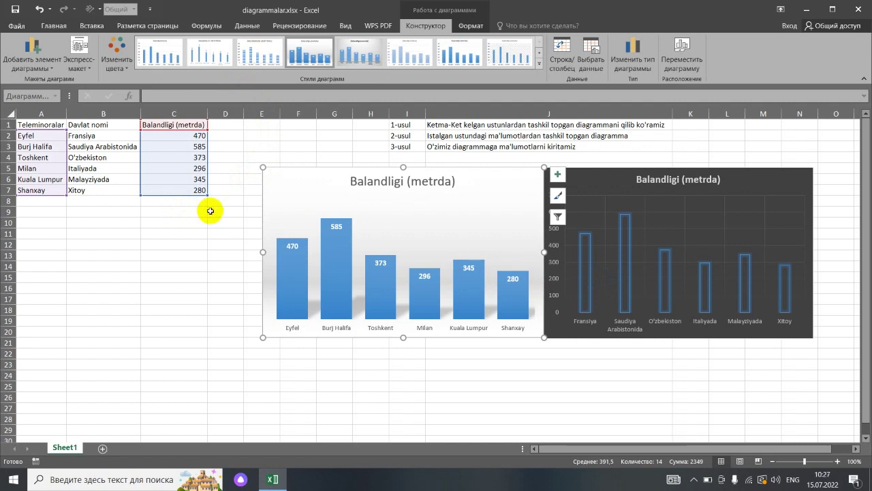
click(149, 224)
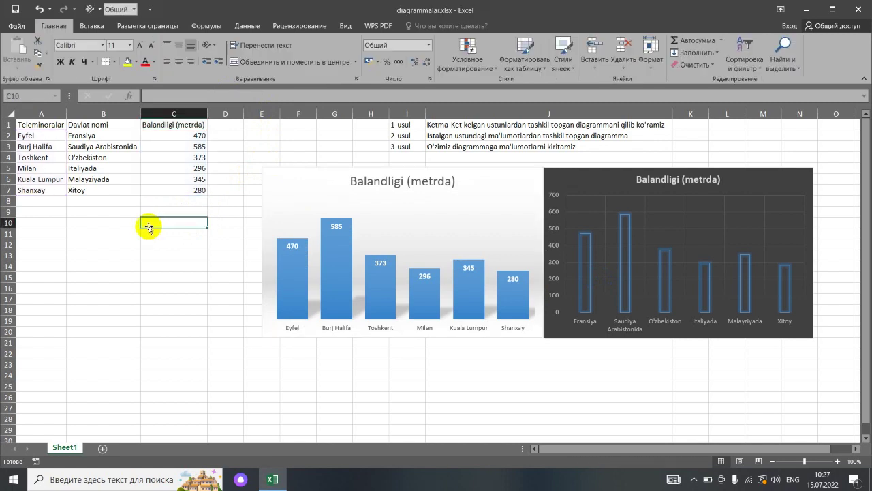
click(113, 217)
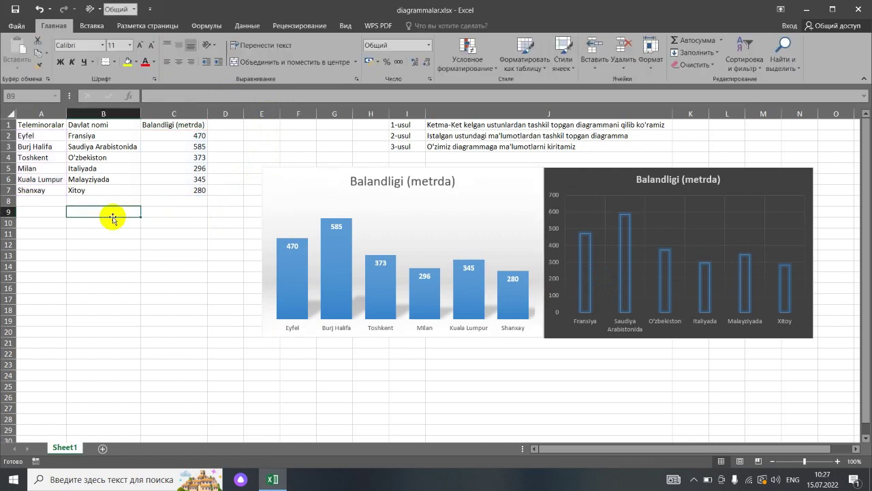
Add a new sheet with the header Viloyat nomi in A1 and autofit column A
click(104, 450)
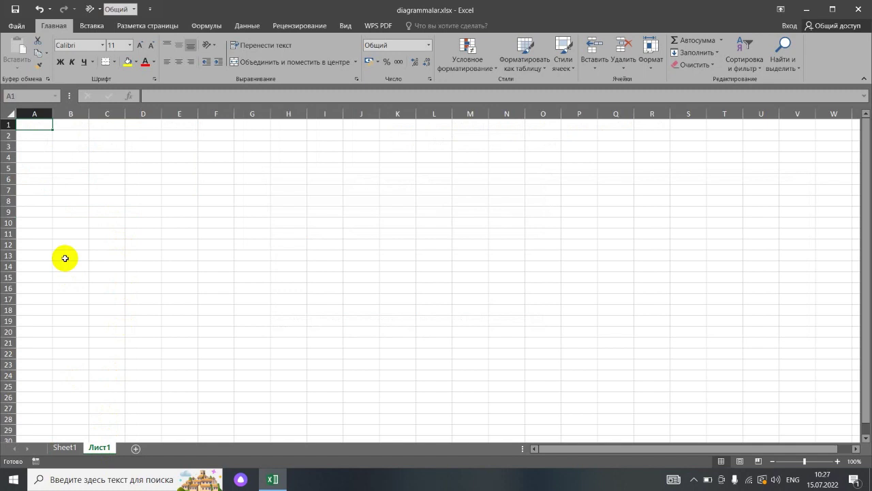
text(VII)
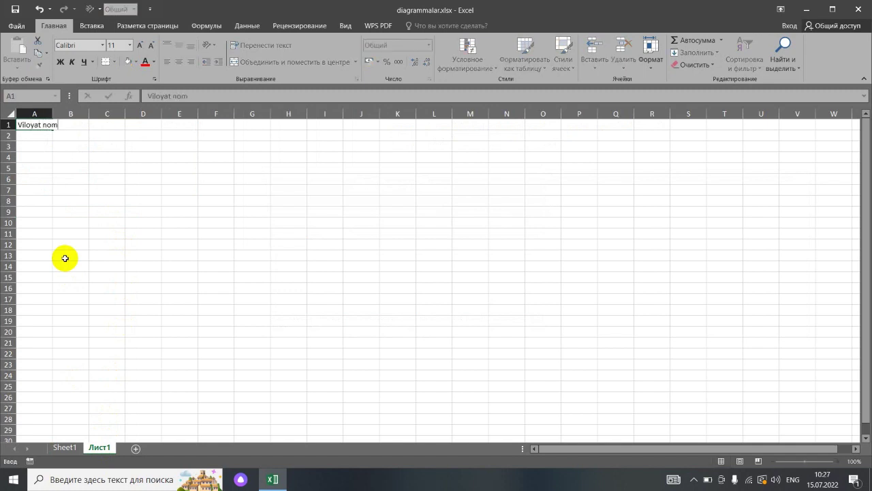
key(Return)
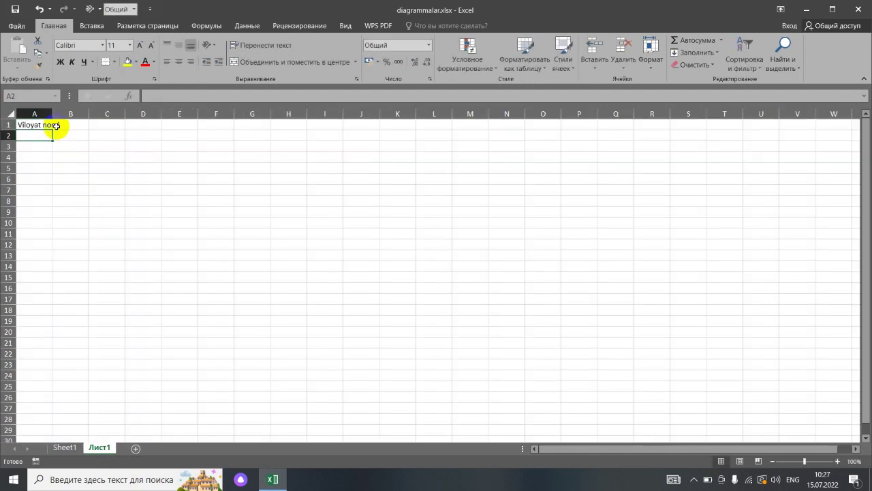
double_click(52, 113)
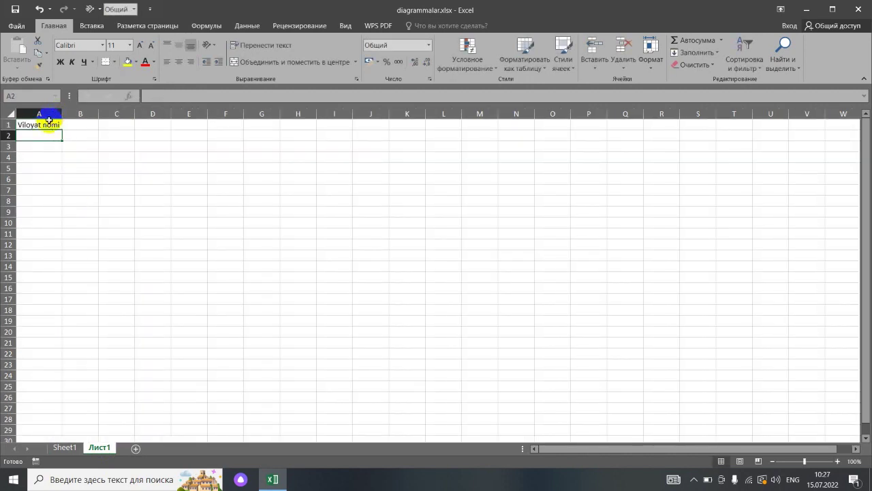
Enter Buxoro, Navoiy and Jizzax in A2:A4, correcting Jizzac to Jizzax
text(Buxoro)
key(Down)
text(Navoi)
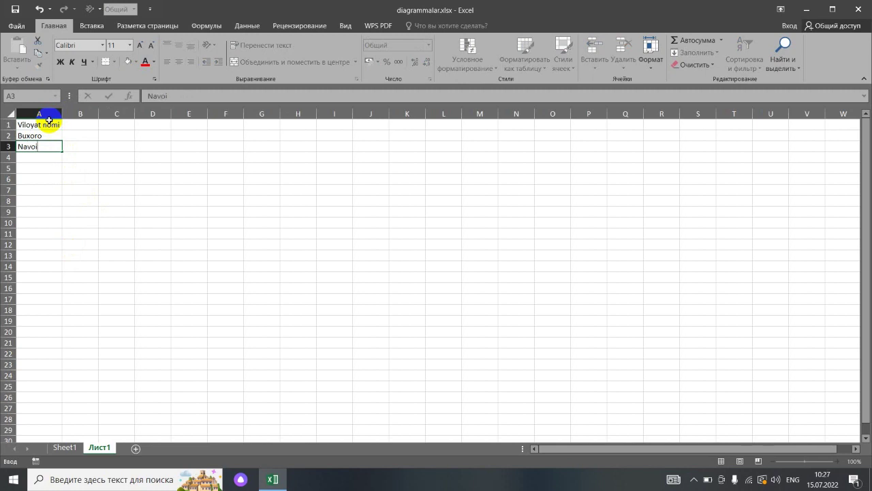
text(y)
key(Return)
text(Jizza)
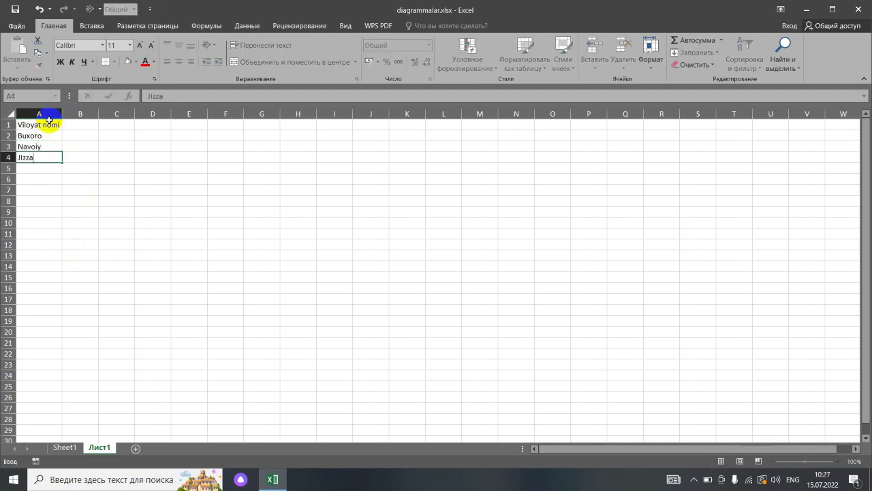
text(c)
key(Return)
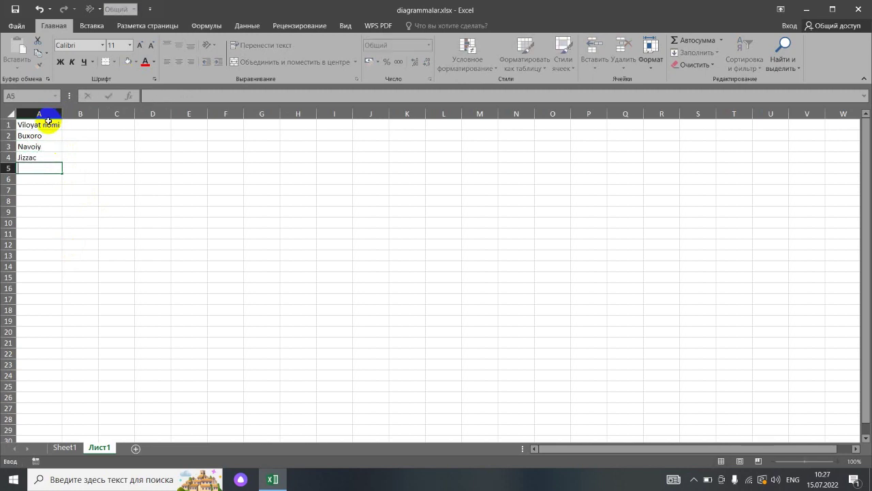
double_click(42, 156)
text(x)
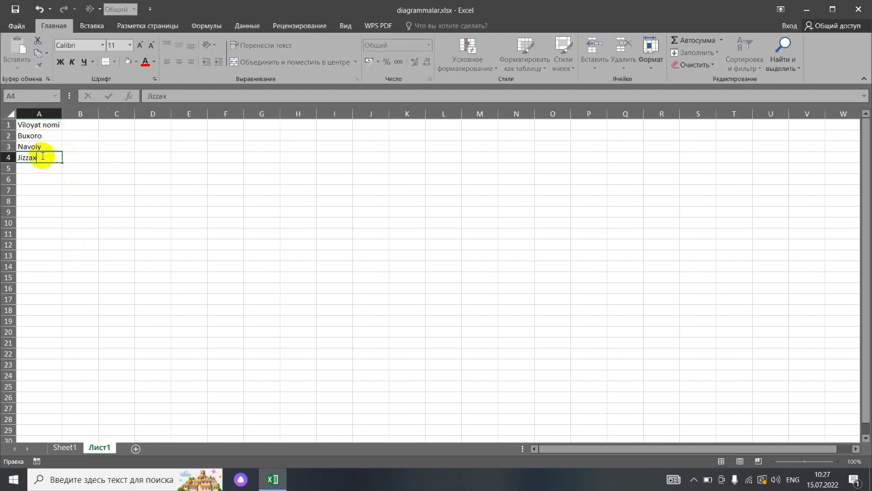
key(Return)
Enter Andijon, Namangan, Sirdaryo and Toshkent in A5:A8
text(Andijon)
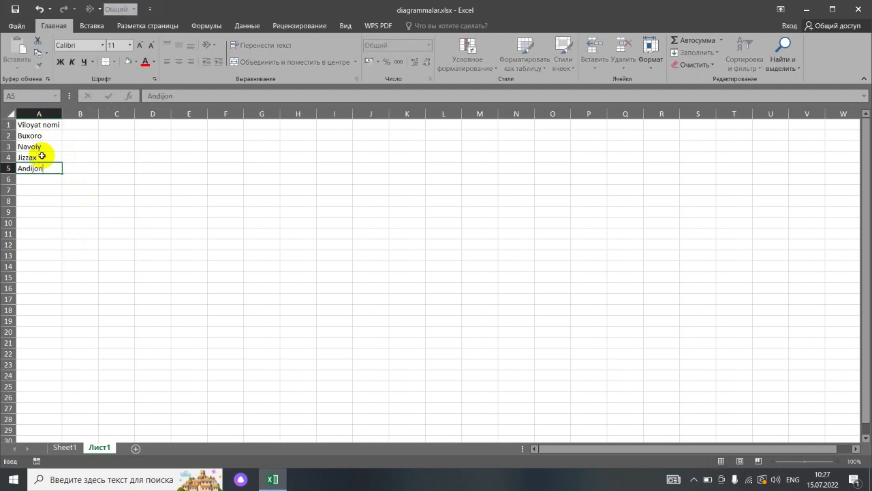
key(Return)
text(Nm)
key(BackSpace)
text(a)
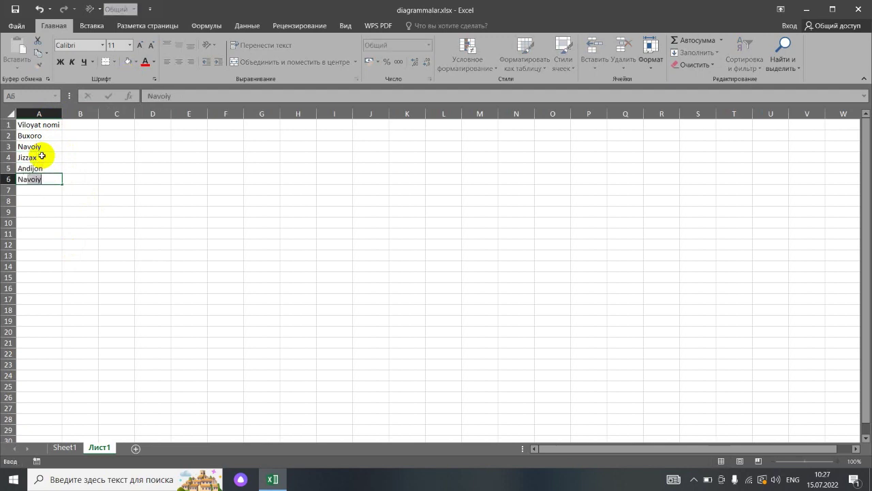
key(BackSpace)
key(Return)
text(Sirdaryo)
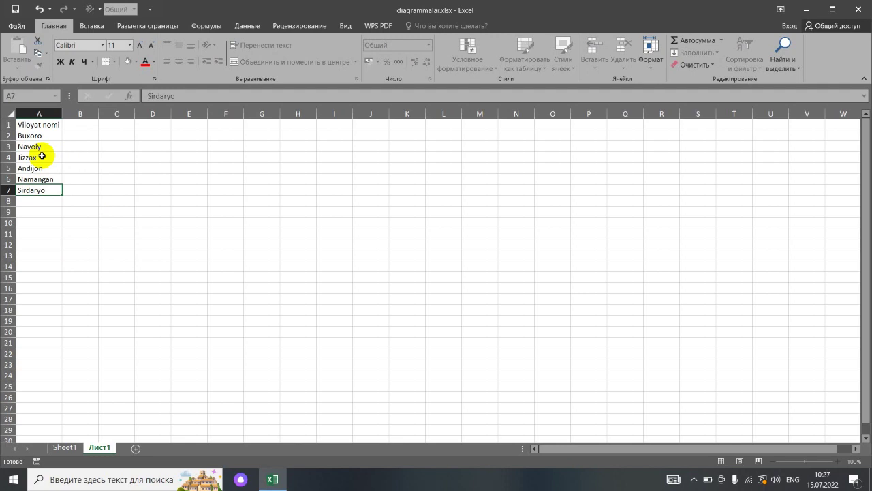
key(Return)
text(Toshkent)
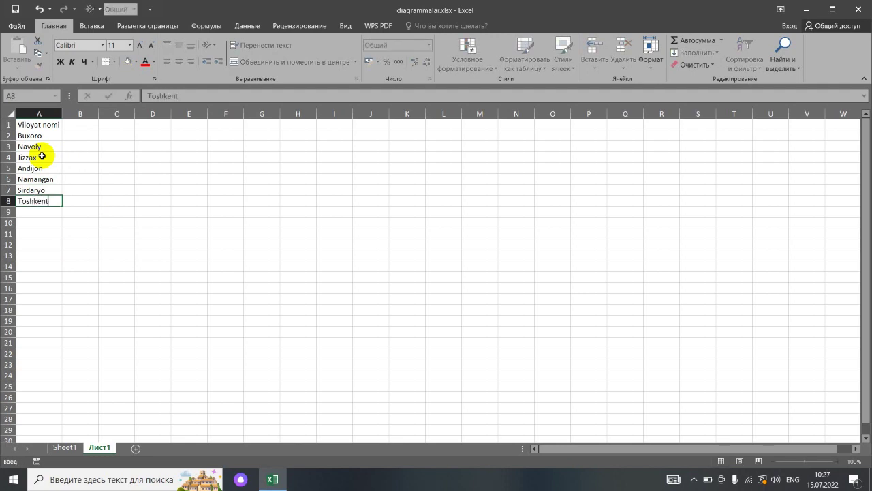
key(Return)
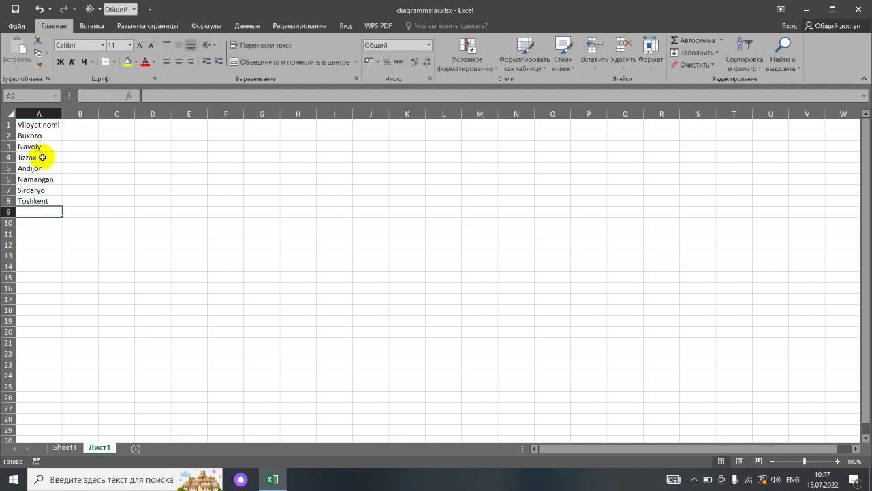
click(66, 124)
Add the Binolar soni header in B1, autofit column B, and enter 95, 110 and 105
text(Binolar soni)
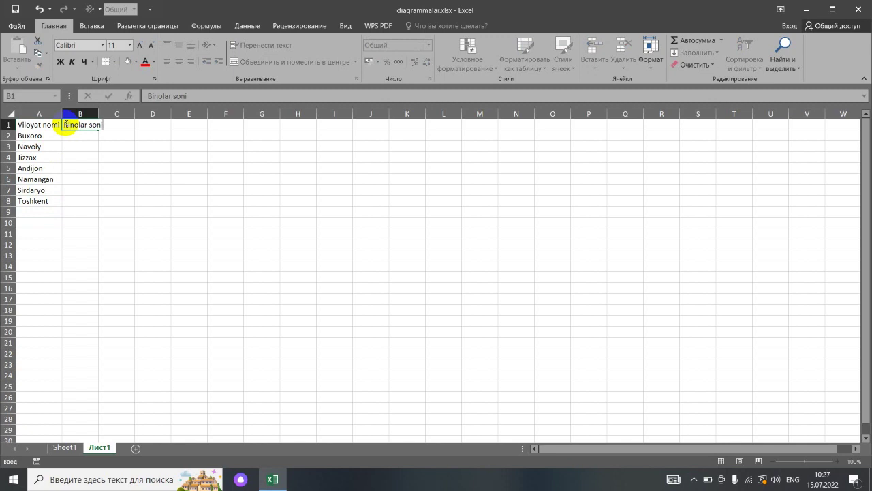
key(Return)
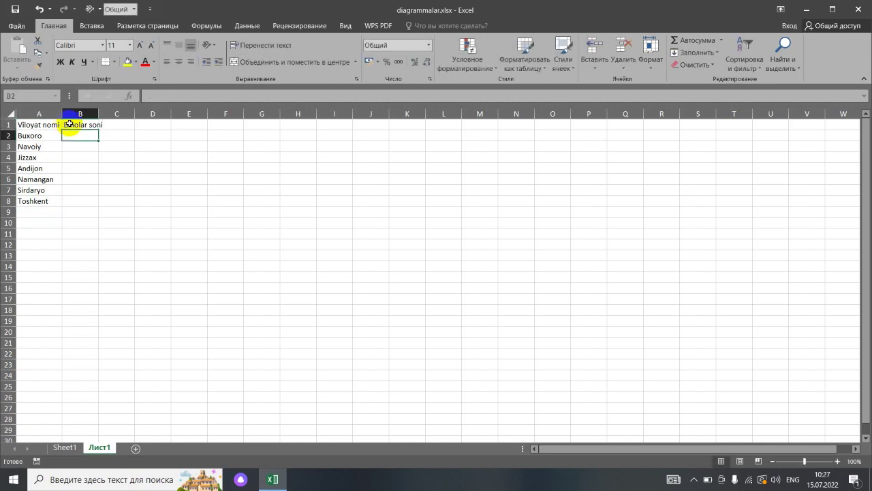
double_click(98, 113)
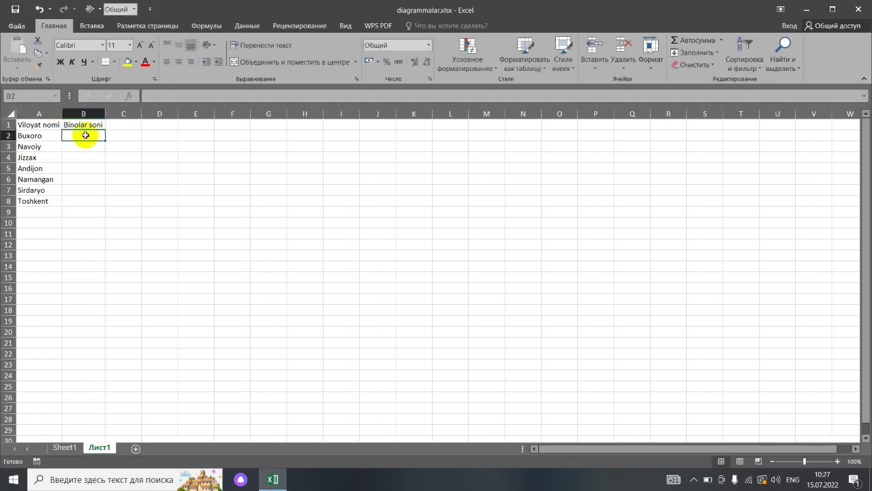
text(95)
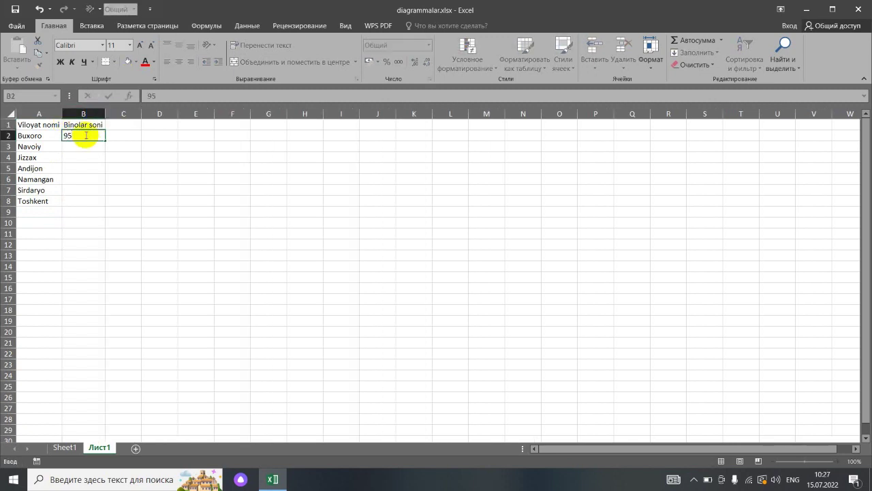
key(Return)
text(110)
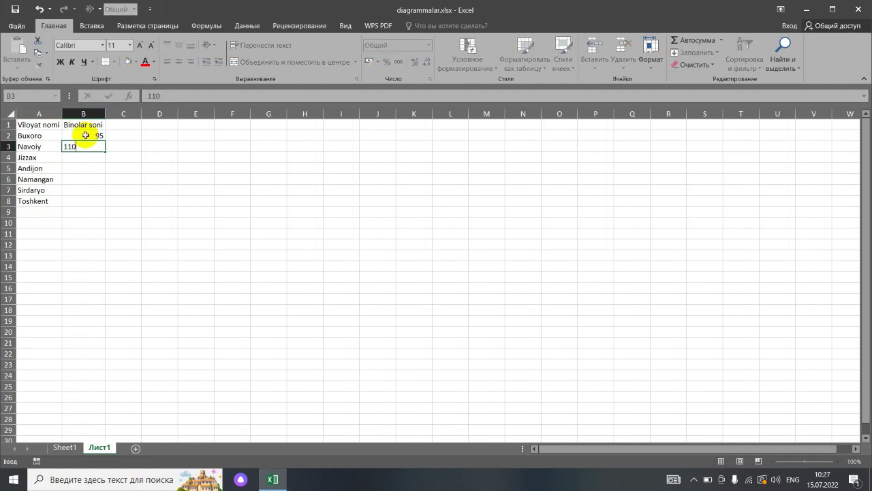
key(Return)
text(105)
key(Return)
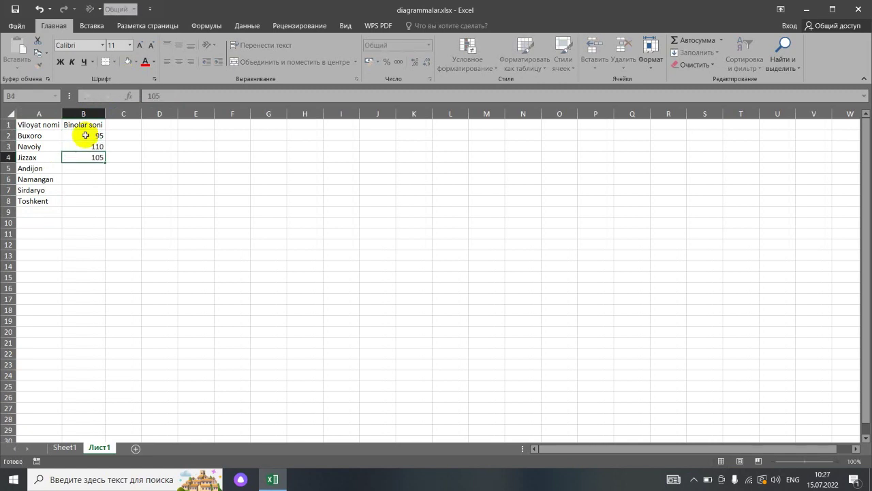
Enter 84, 125, 90 and 210 for Andijon through Toshkent in B5:B8
text(84)
key(Return)
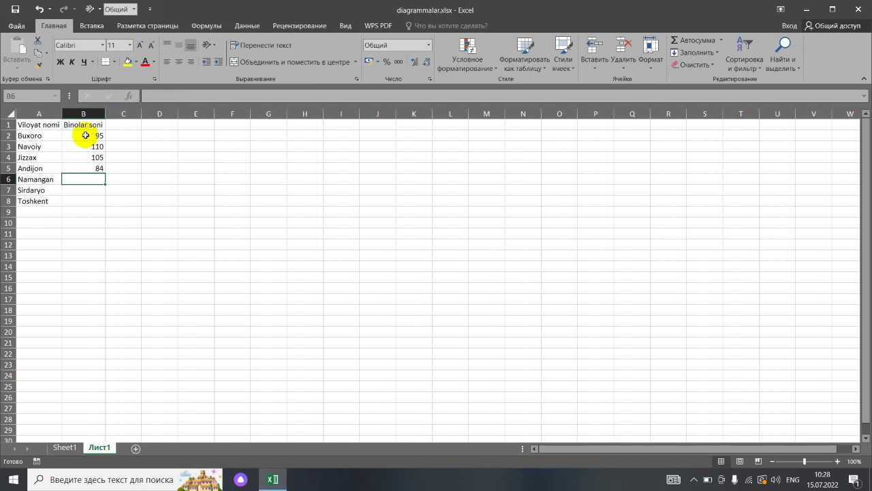
text(125)
key(Return)
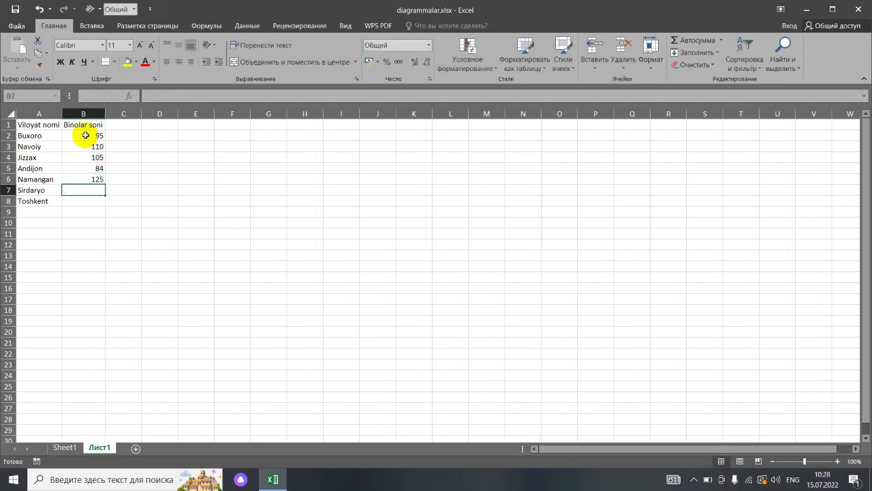
text(90)
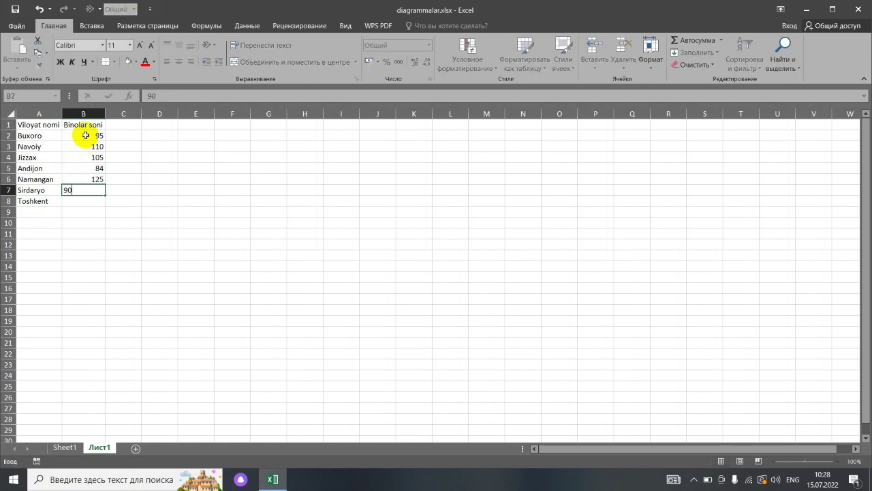
key(Return)
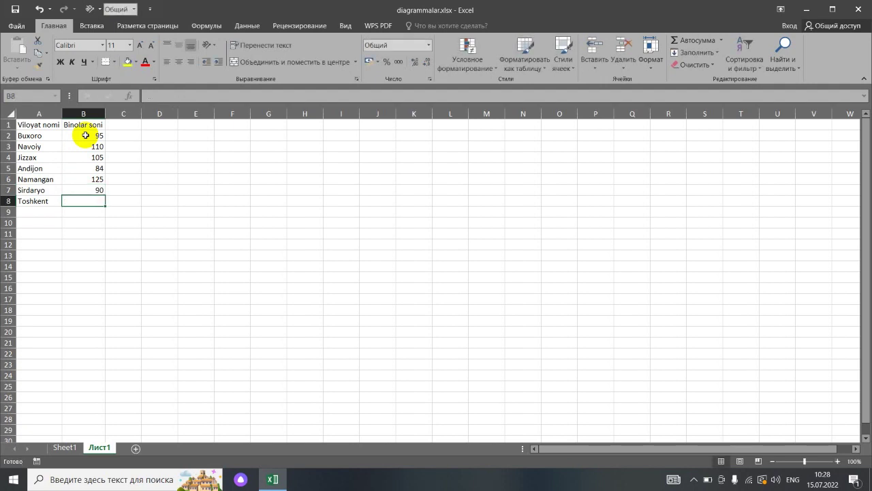
text(2)
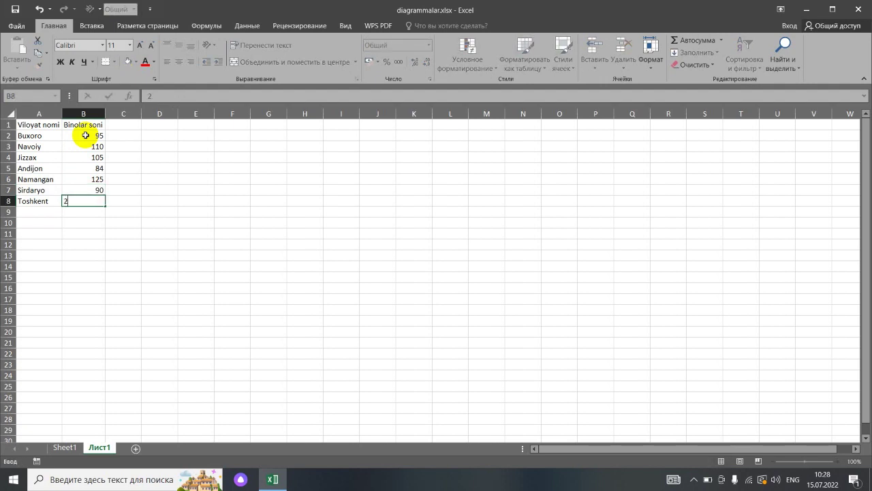
text(10)
key(Return)
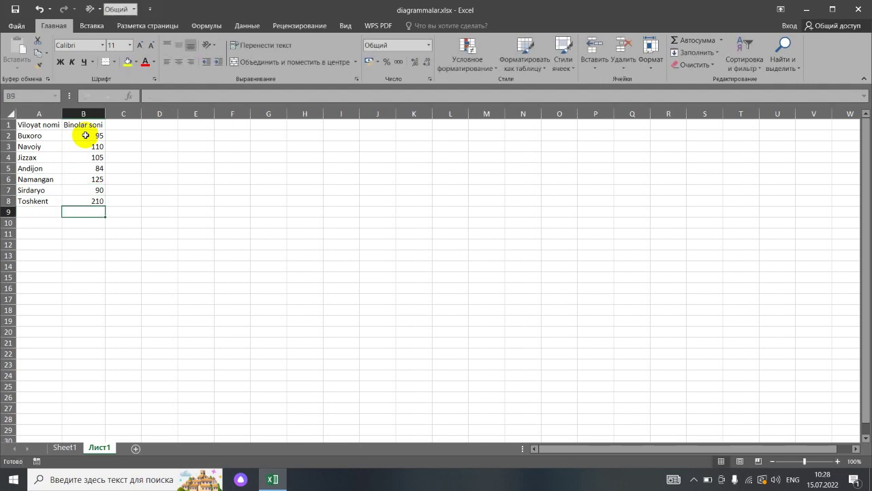
click(196, 161)
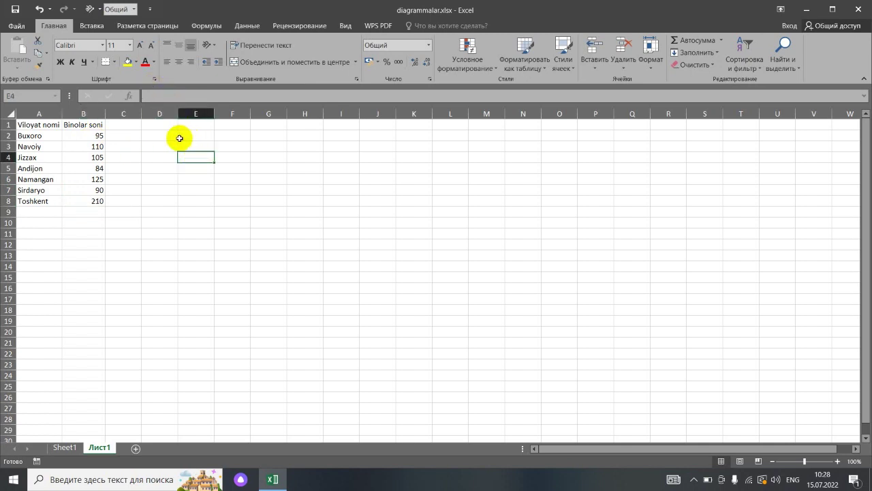
click(89, 27)
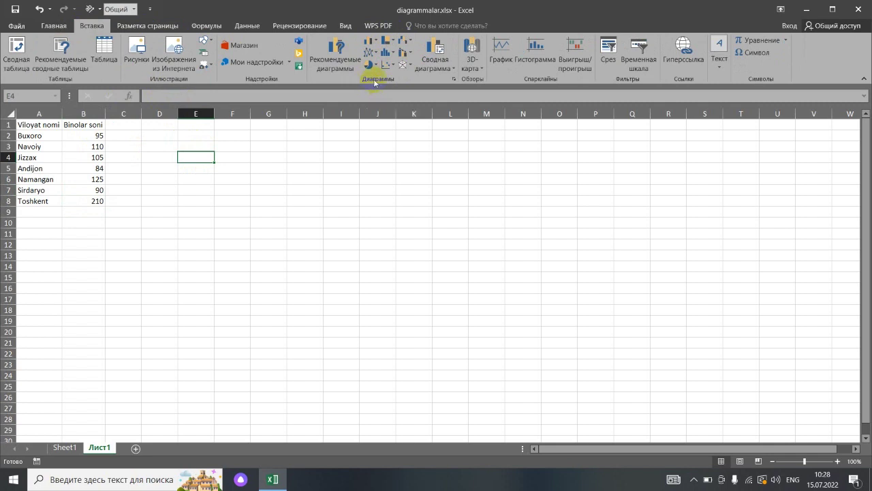
Insert a blank 2-D pie chart on Лист1 and bring up its Select Data Source dialog
click(378, 68)
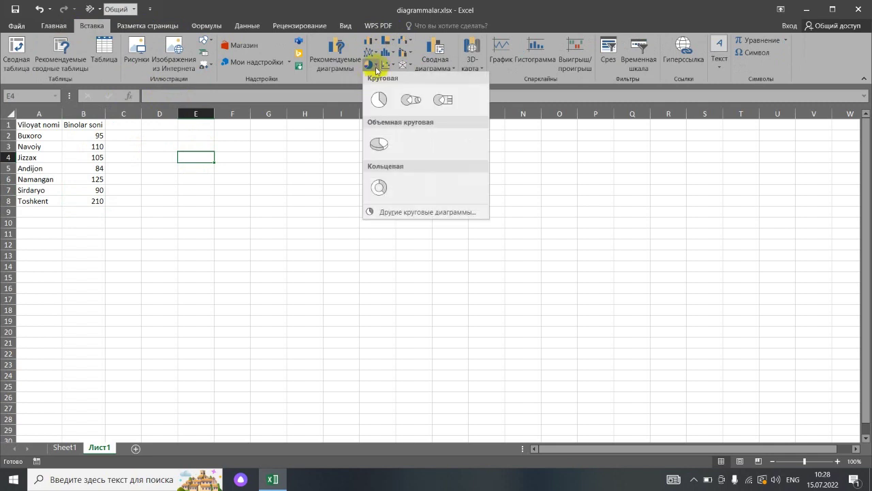
click(379, 100)
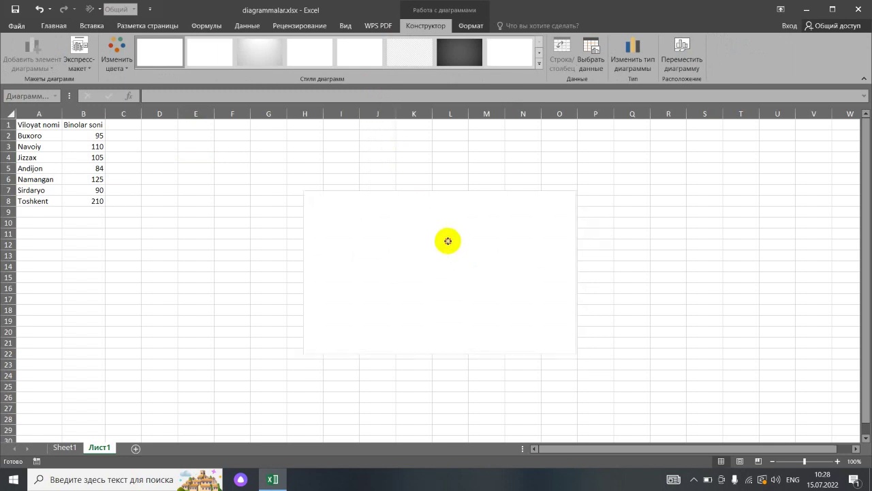
drag(454, 254, 447, 233)
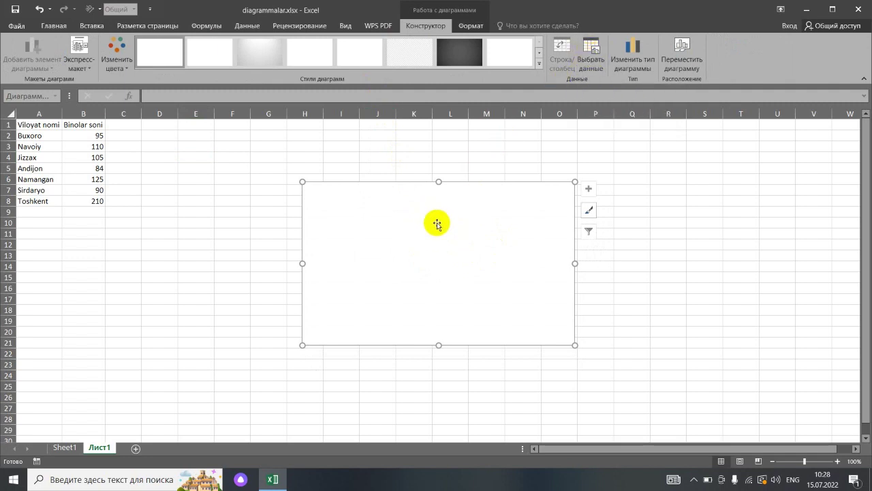
right_click(424, 246)
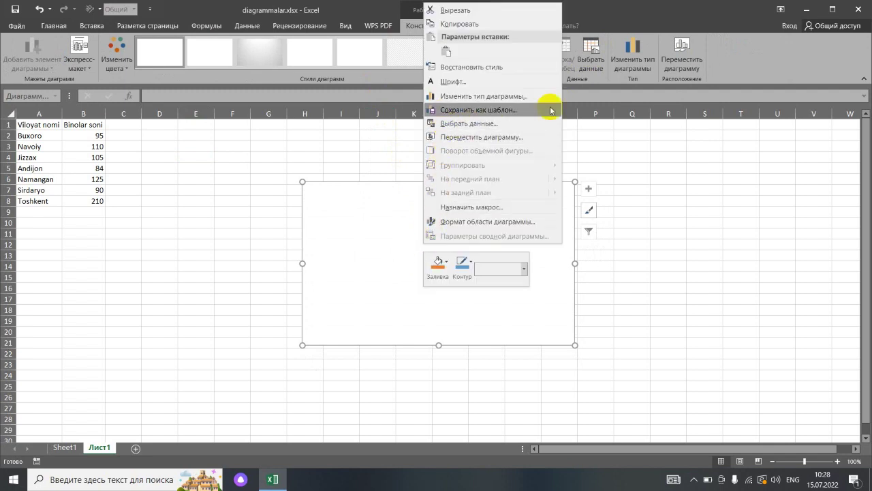
click(584, 56)
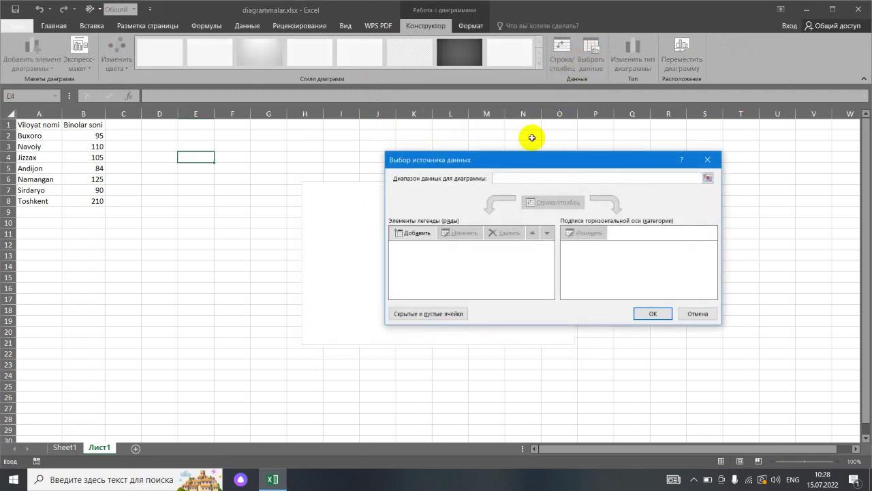
Set the pie chart's data range to A1:B8 and confirm
drag(526, 154, 480, 137)
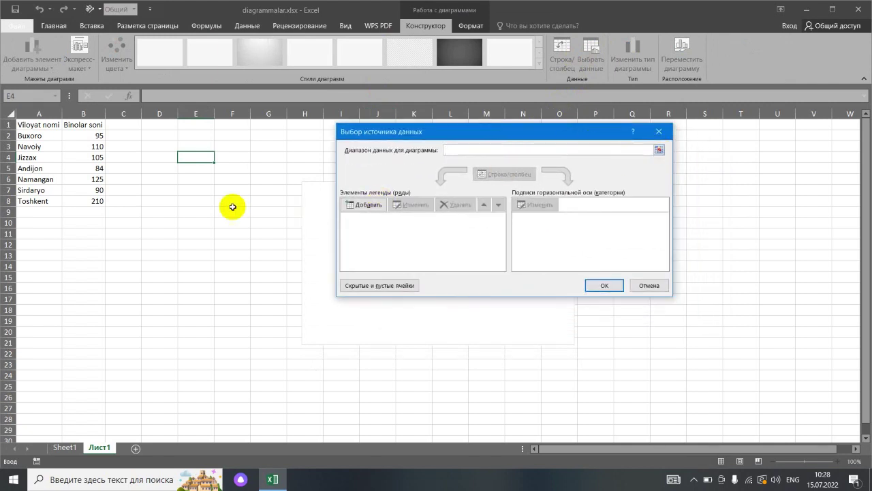
mouse_move(35, 124)
mouse_down()
mouse_move(55, 138)
mouse_move(81, 196)
mouse_up()
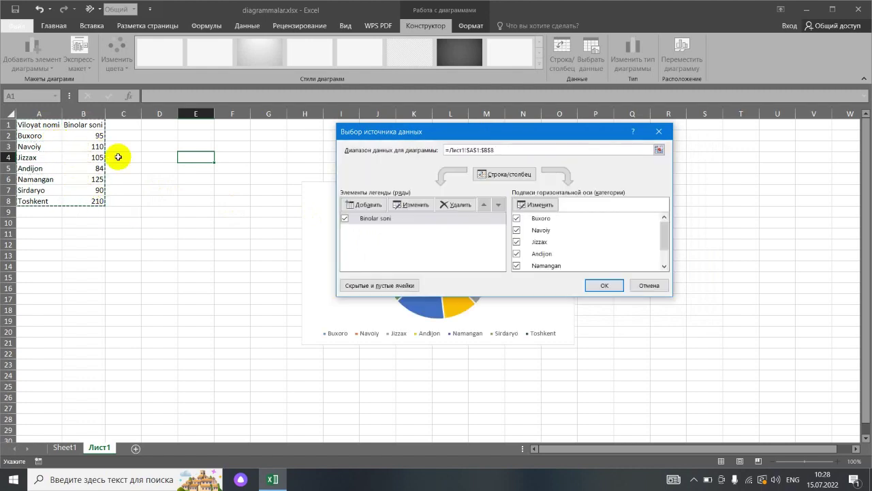
drag(429, 131, 572, 79)
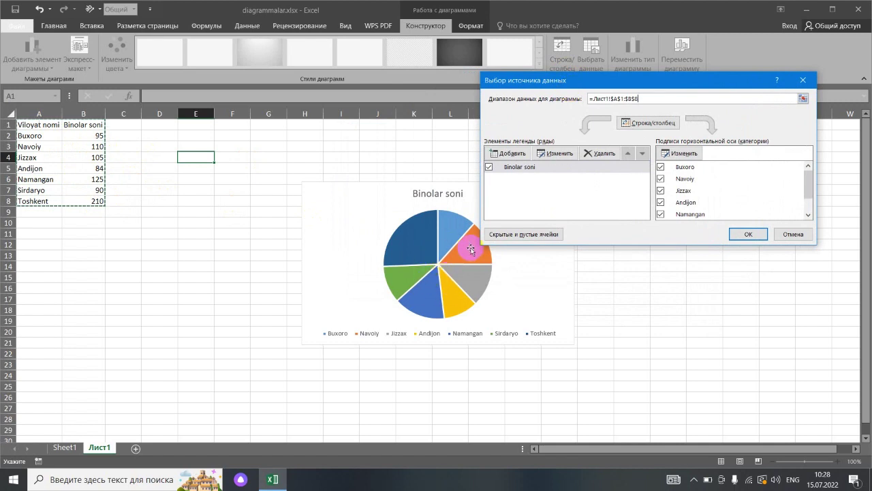
click(746, 234)
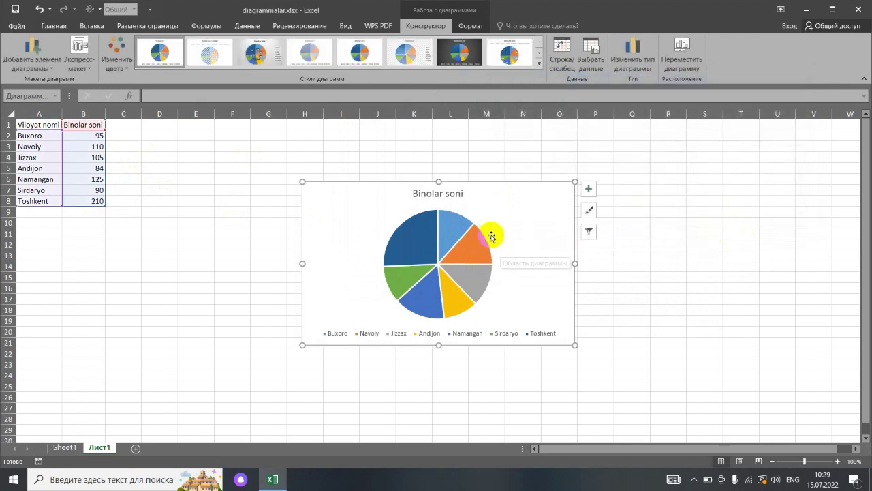
Move and enlarge the pie chart, then apply the third chart style with percentage labels
drag(353, 201, 295, 149)
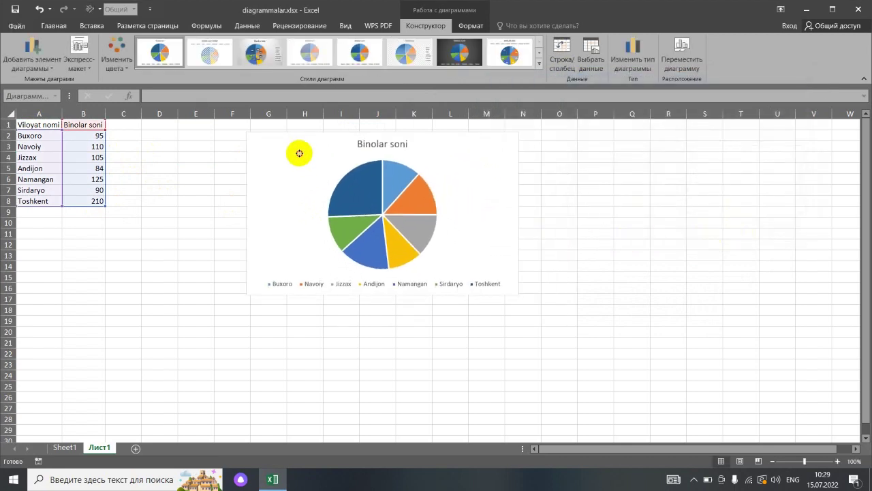
drag(516, 293, 637, 355)
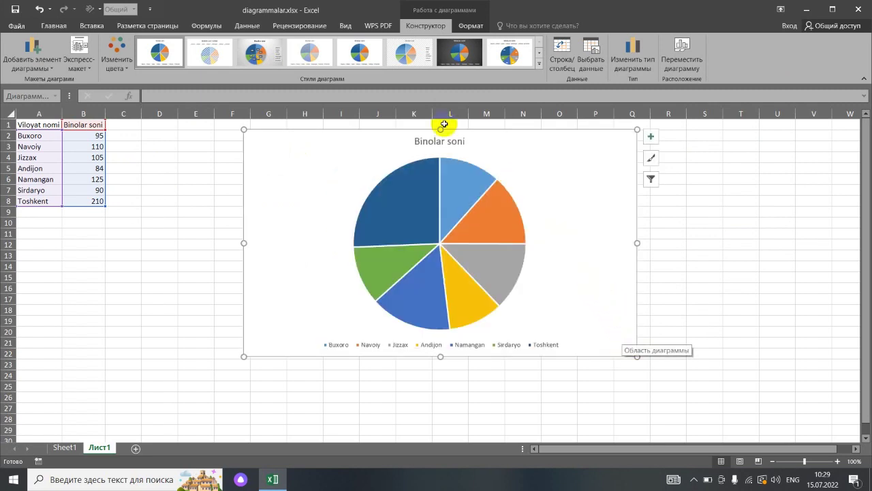
click(206, 60)
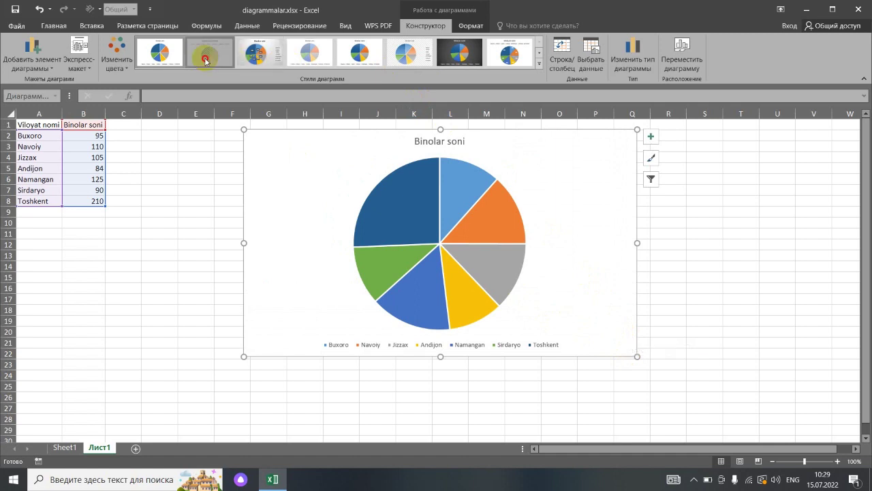
click(264, 63)
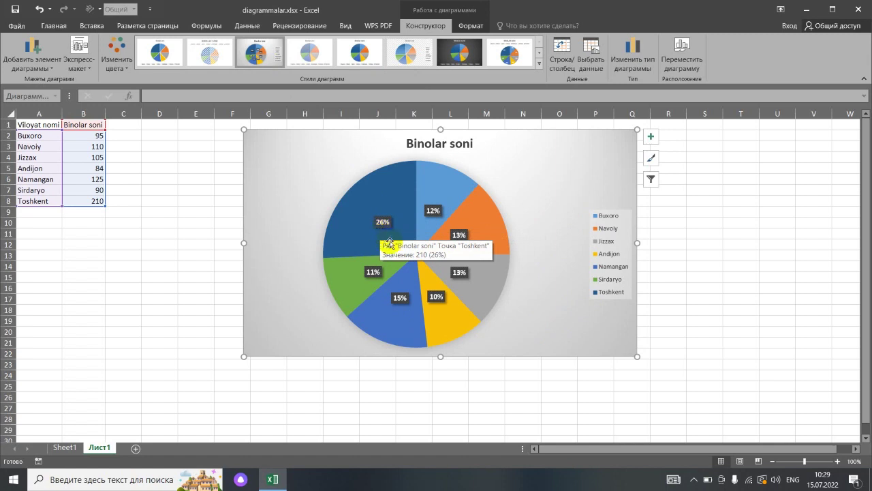
Try pulling the Toshkent slice out of the pie, then undo so the pie stays whole
click(363, 246)
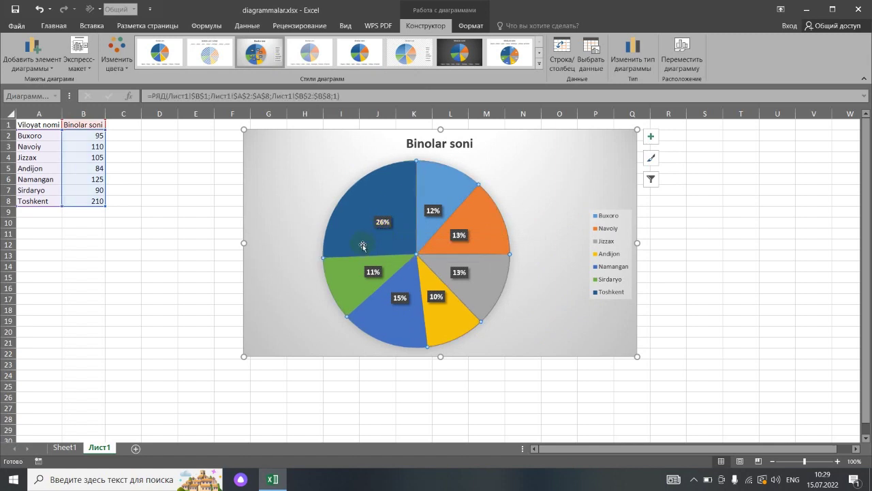
click(361, 238)
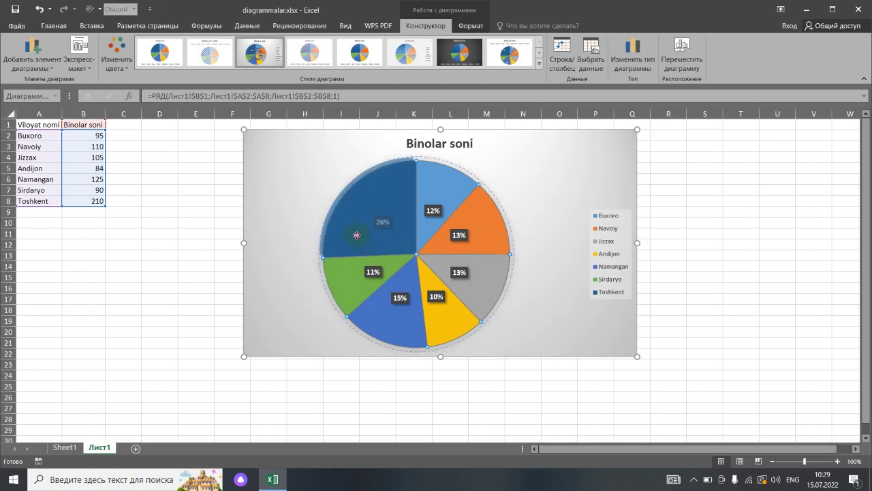
drag(354, 229, 334, 262)
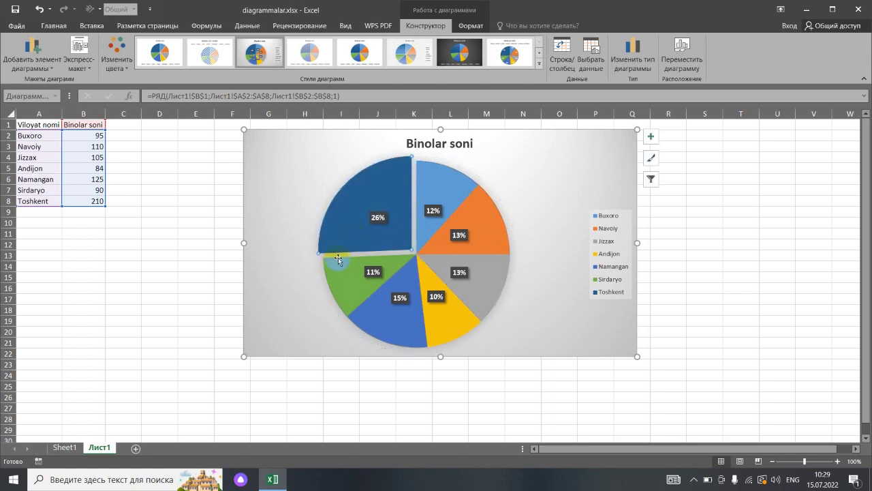
double_click(362, 228)
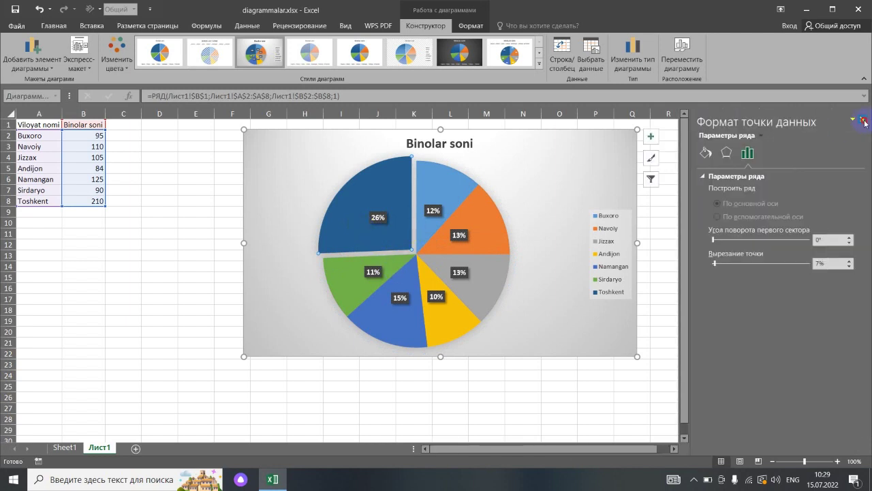
click(864, 121)
drag(395, 236, 360, 220)
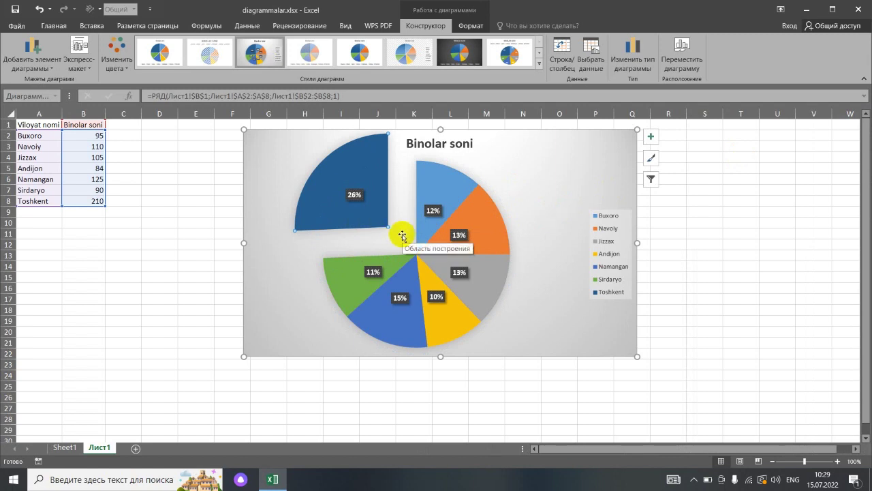
key(ctrl+z)
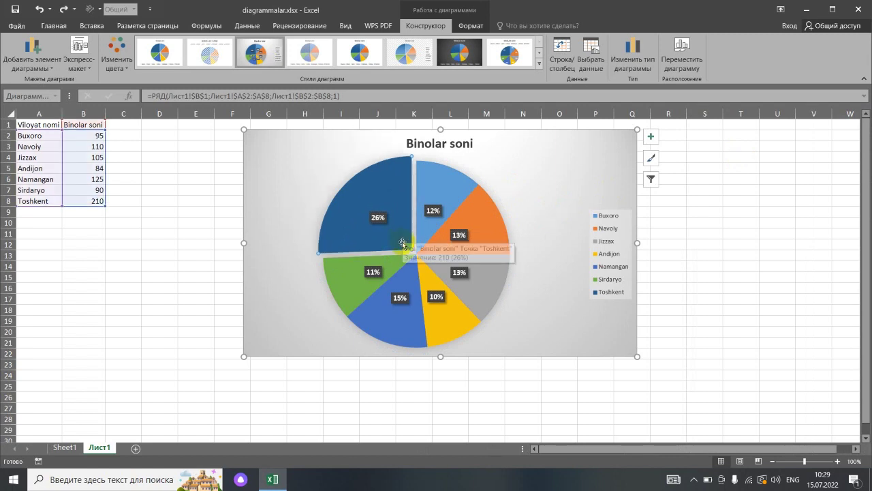
click(432, 208)
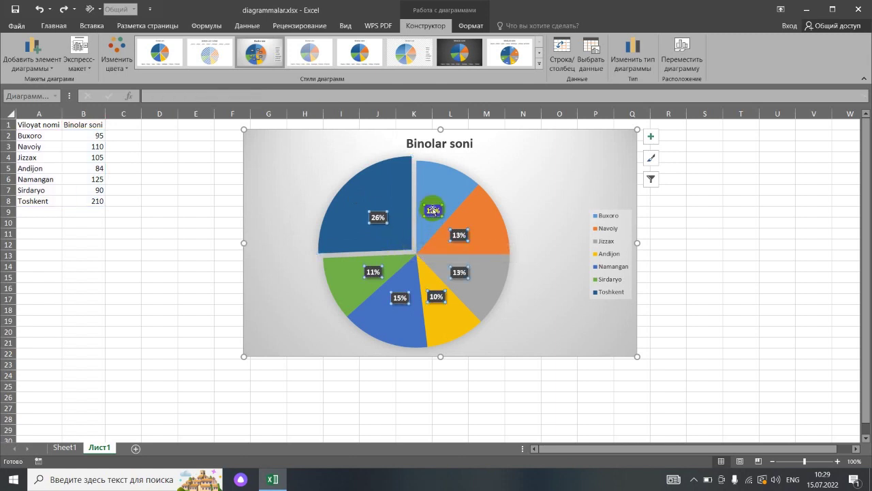
click(436, 184)
drag(437, 183, 417, 225)
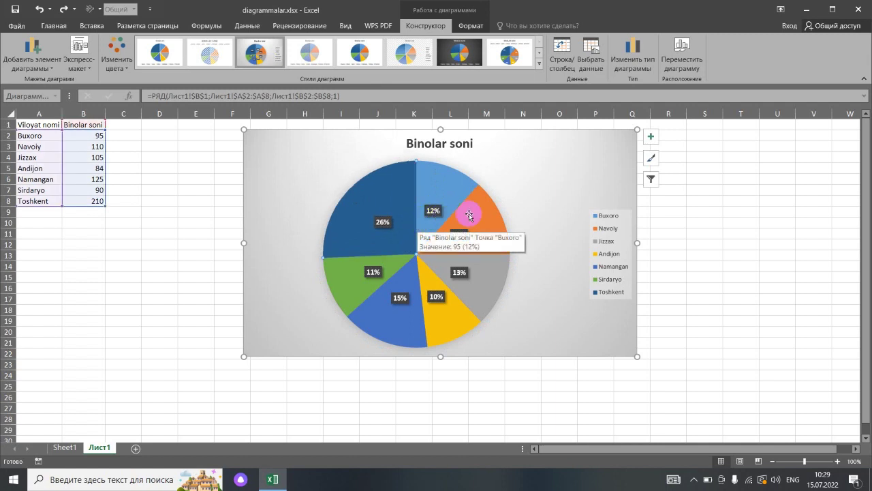
Return to Sheet1 and select the dark Balandligi chart
click(66, 448)
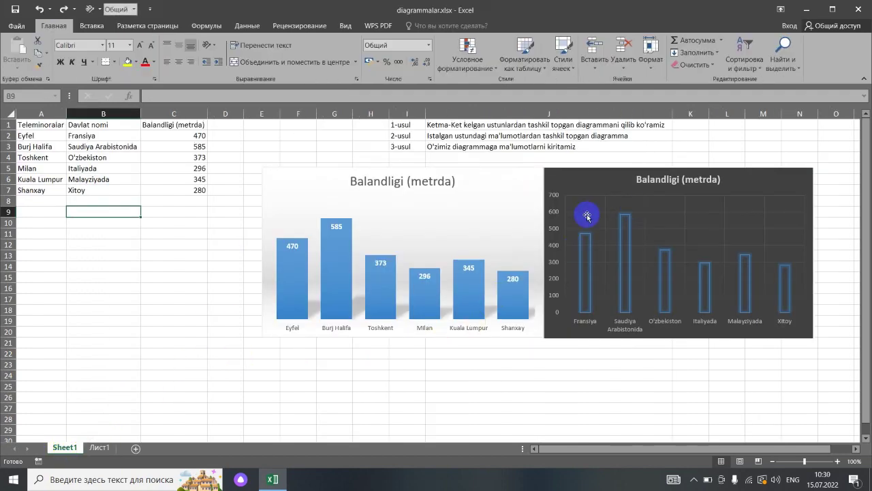
click(439, 236)
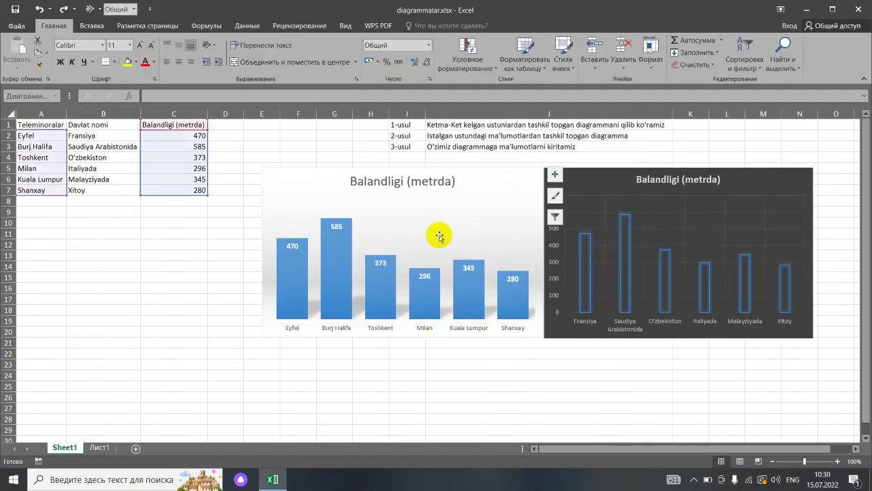
click(341, 186)
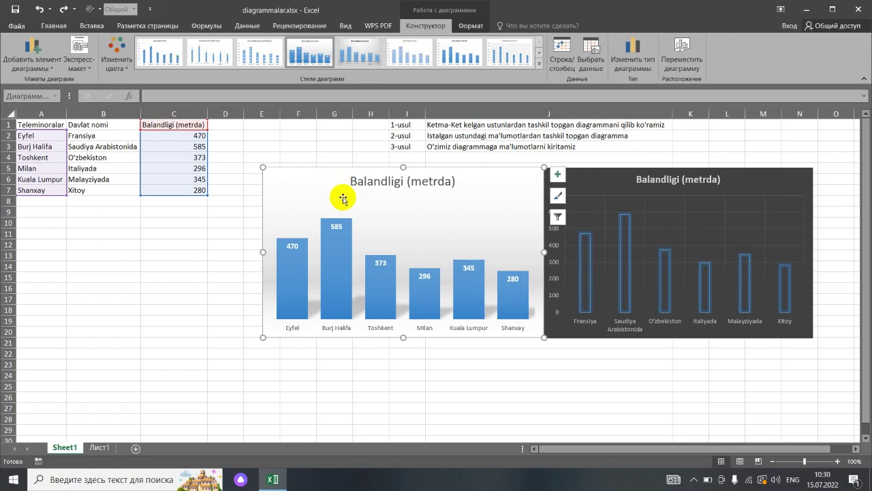
scroll(334, 189, down, 8)
click(124, 192)
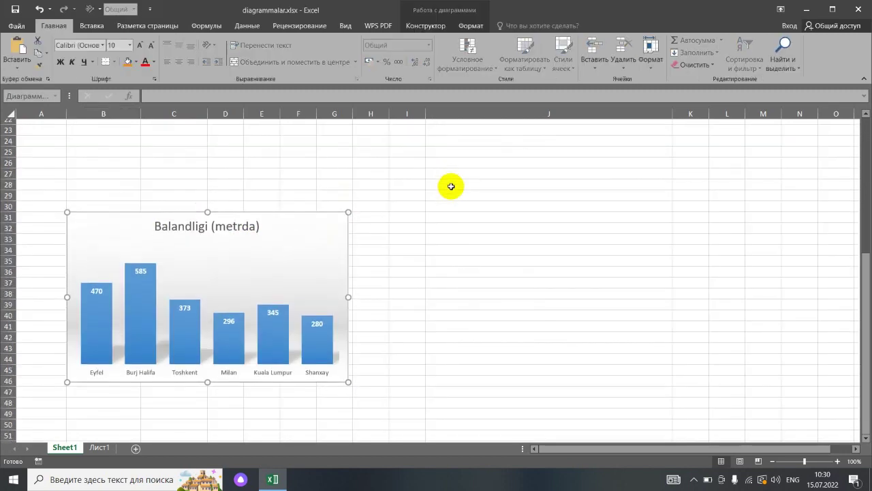
scroll(423, 191, up, 6)
click(594, 184)
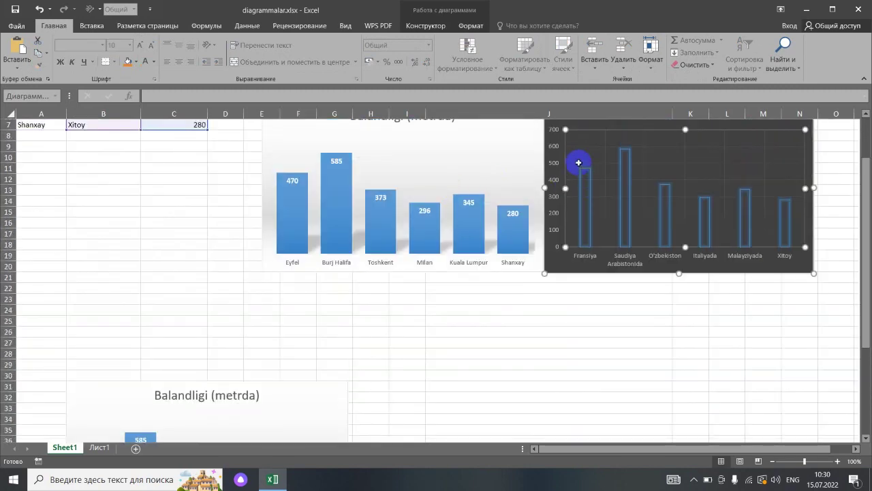
scroll(600, 181, up, 2)
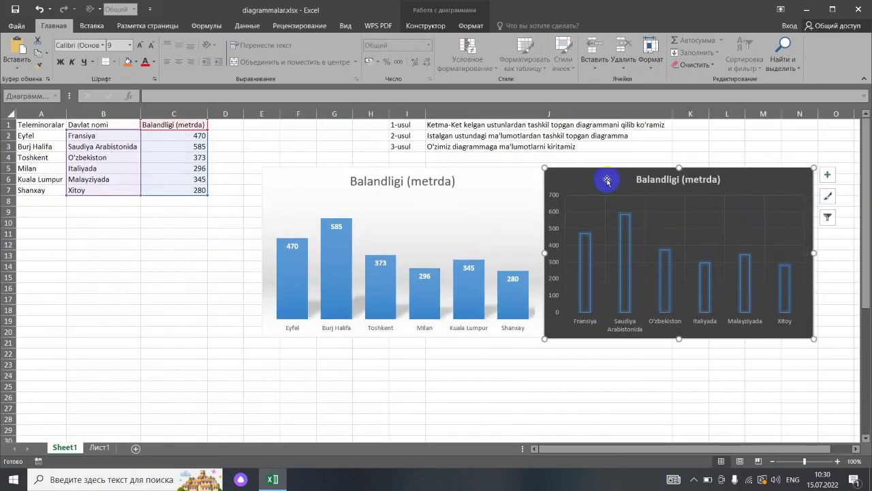
scroll(586, 180, down, 11)
Paste a copy of the dark chart at cell J45 and scroll back to the top
click(546, 248)
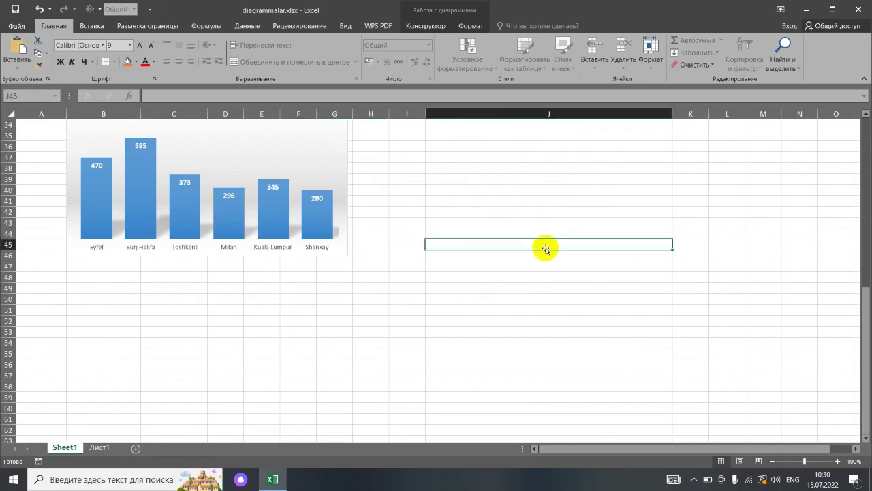
key(ctrl+v)
scroll(521, 221, down, 7)
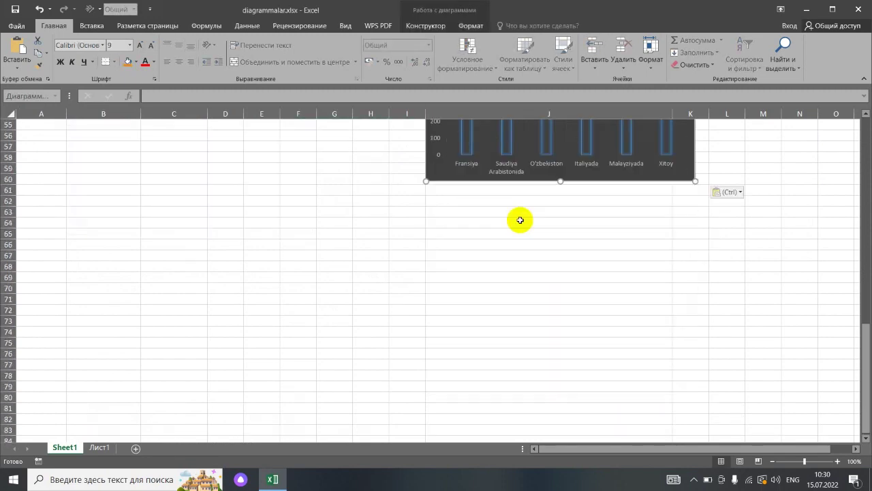
scroll(519, 220, up, 4)
scroll(520, 216, up, 6)
scroll(518, 212, up, 8)
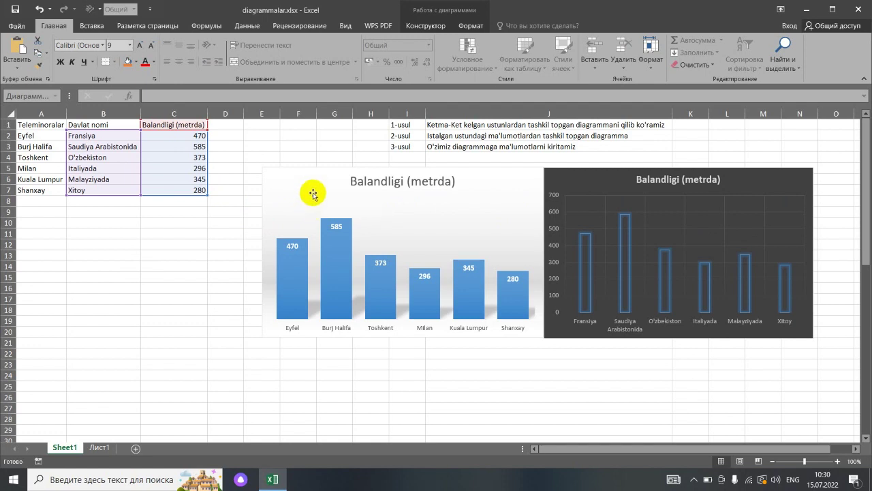
click(315, 192)
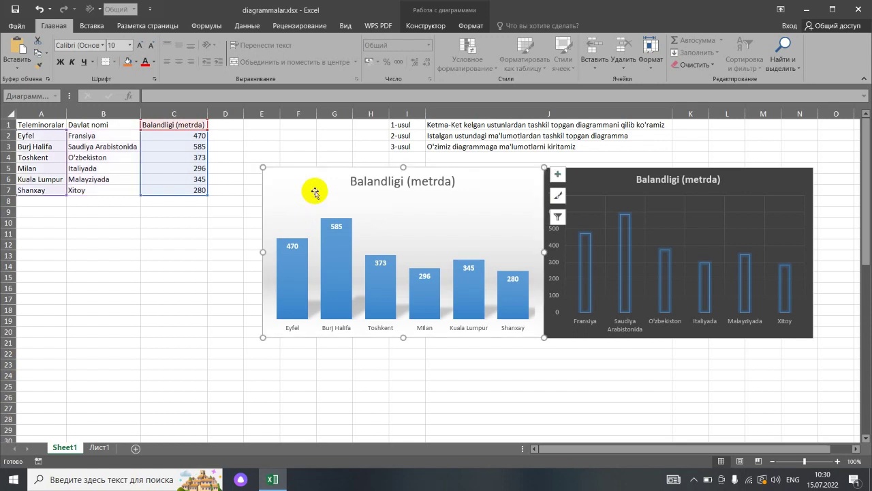
Move the light tower-height chart to a new chart sheet named Диаграмма1
right_click(314, 191)
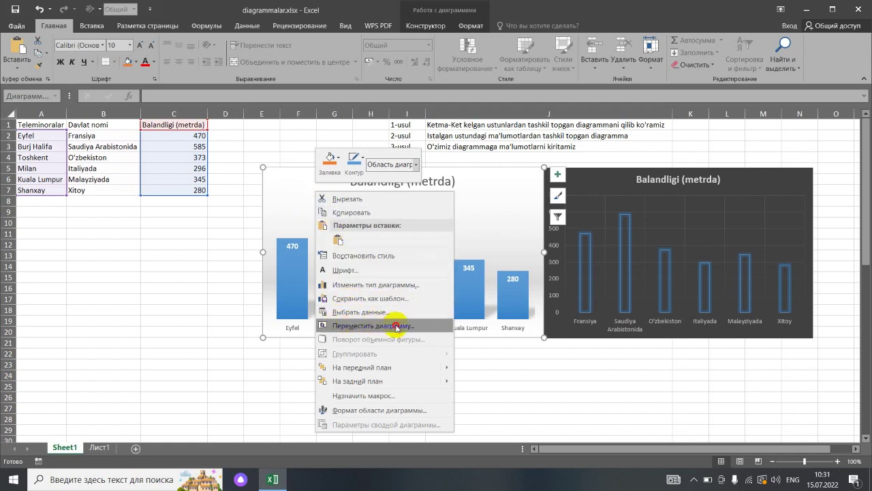
click(398, 327)
drag(374, 269, 443, 142)
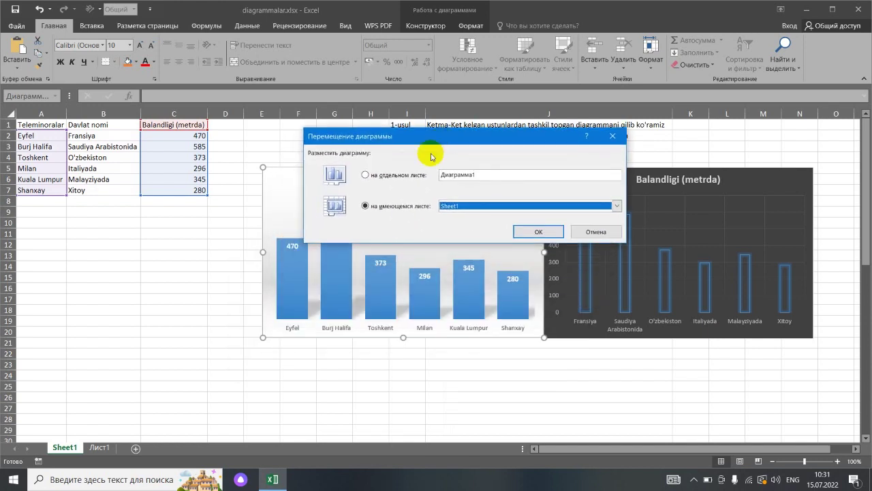
click(366, 176)
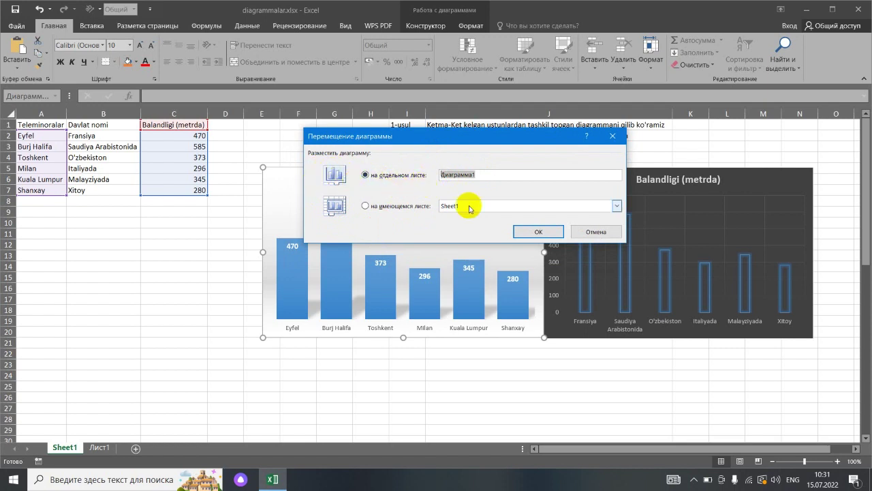
click(529, 233)
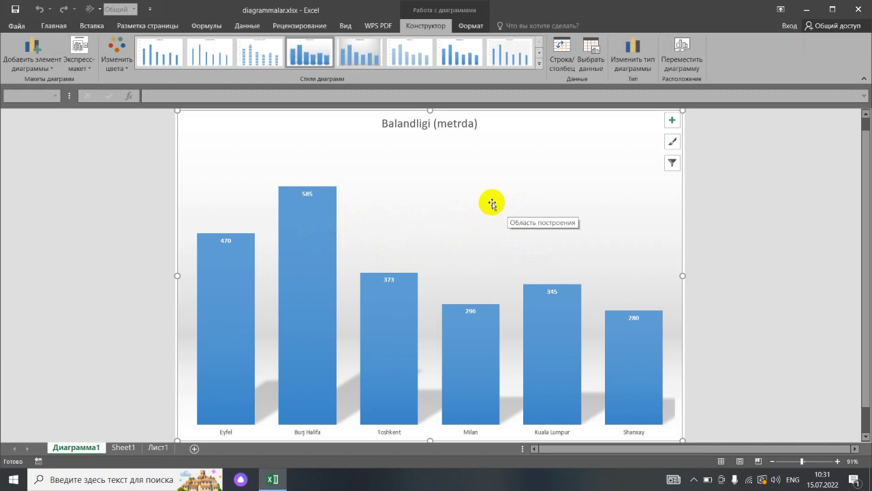
Delete ' (metrda)' from the chart title, undoing an accidental title drag
click(450, 124)
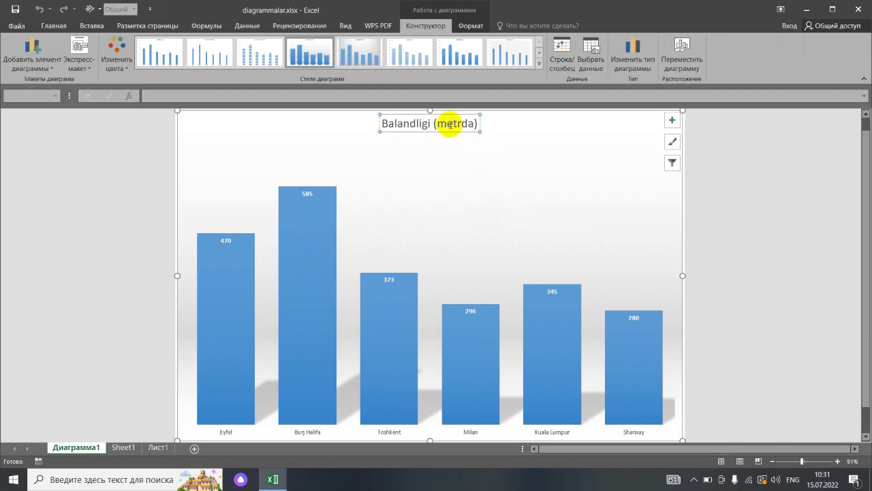
double_click(450, 125)
key(BackSpace)
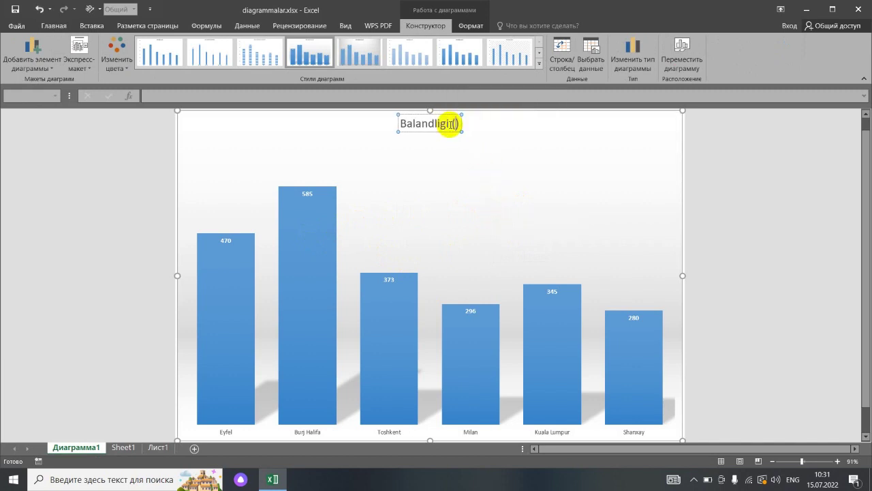
key(Delete)
key(BackSpace)
key(BackSpace)
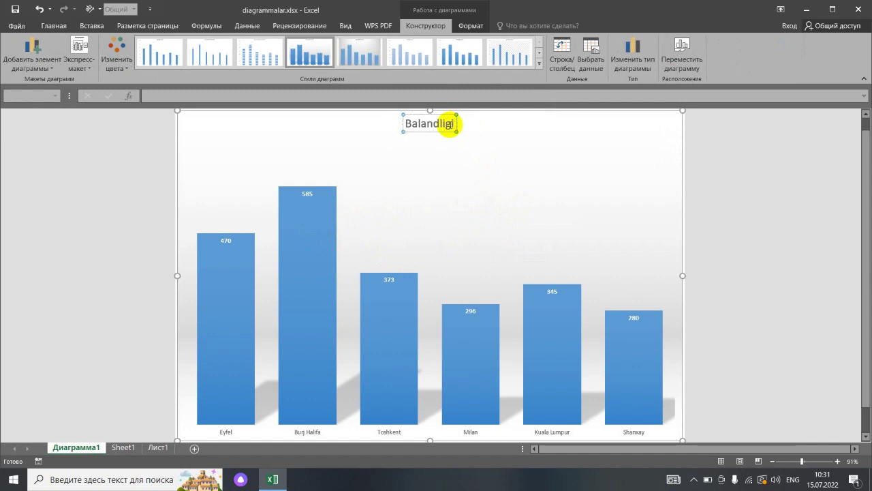
click(424, 139)
click(434, 124)
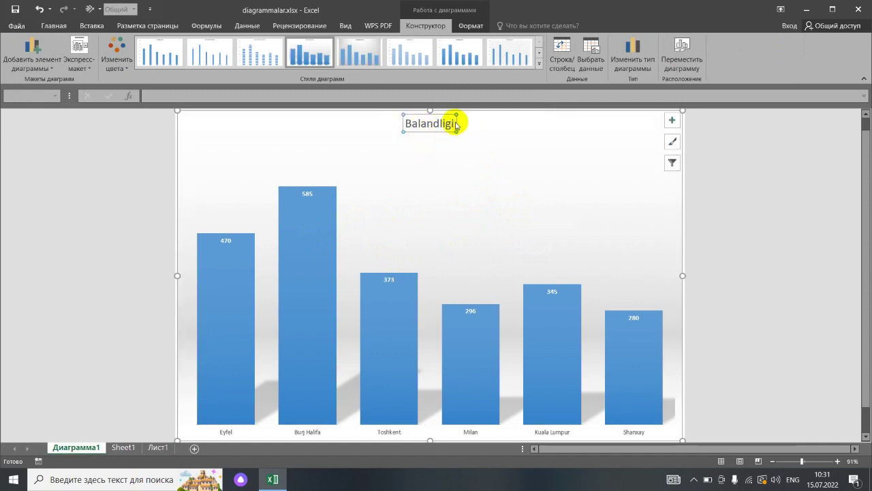
drag(456, 128, 560, 129)
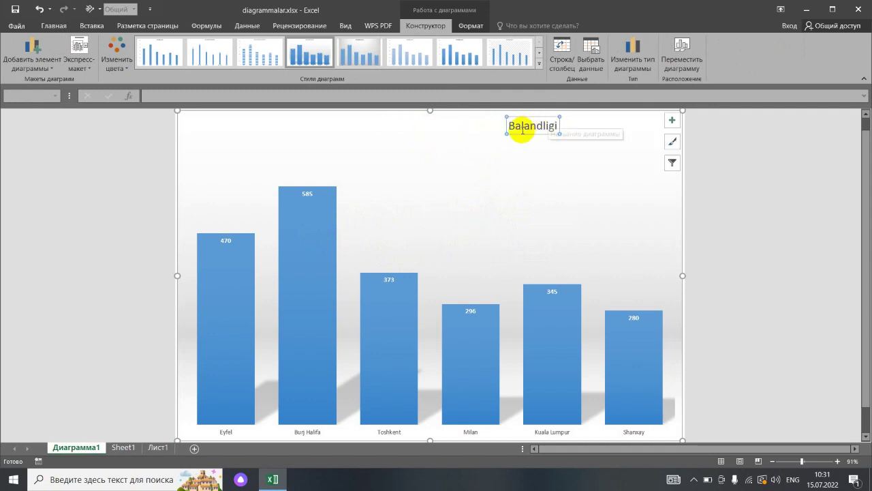
key(ctrl+z)
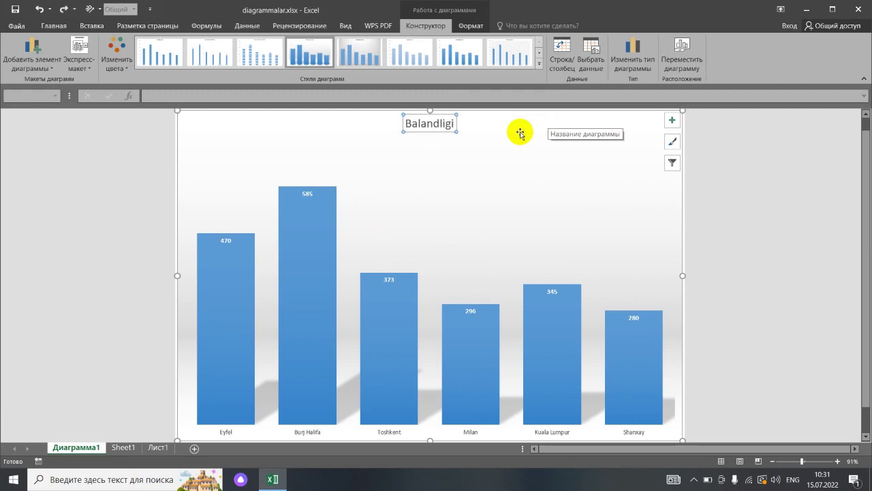
scroll(488, 173, down, 1)
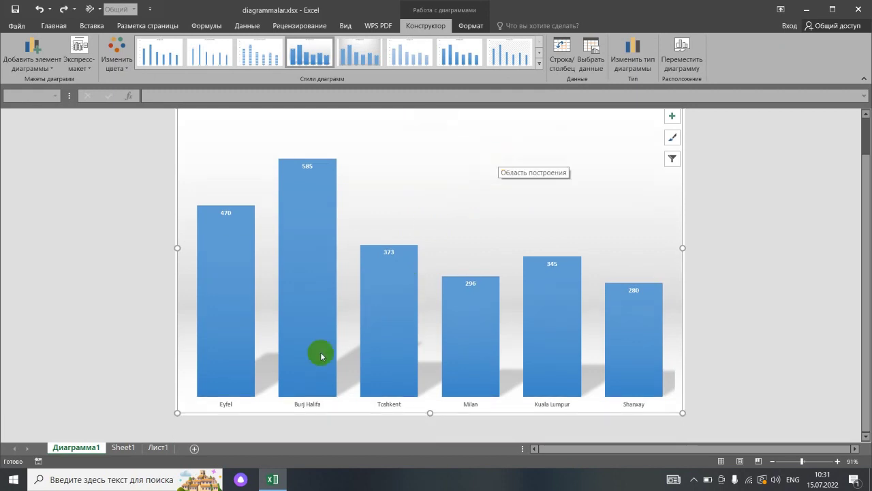
scroll(224, 253, up, 1)
scroll(218, 249, up, 1)
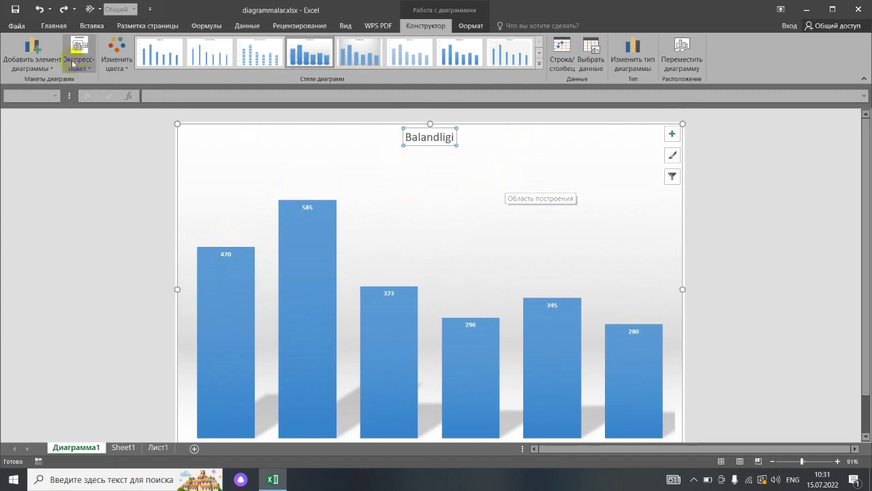
Try Quick Layout 1, then apply Layout 6 for a value axis and vertical axis title
click(73, 64)
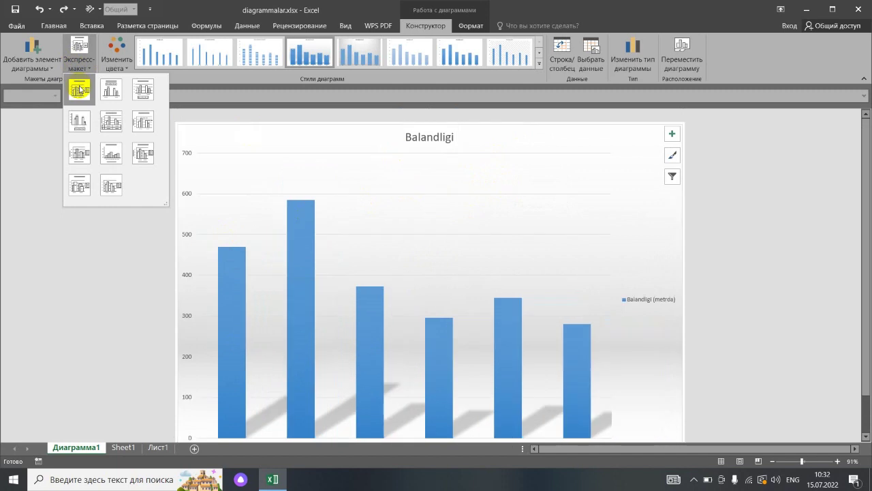
click(79, 89)
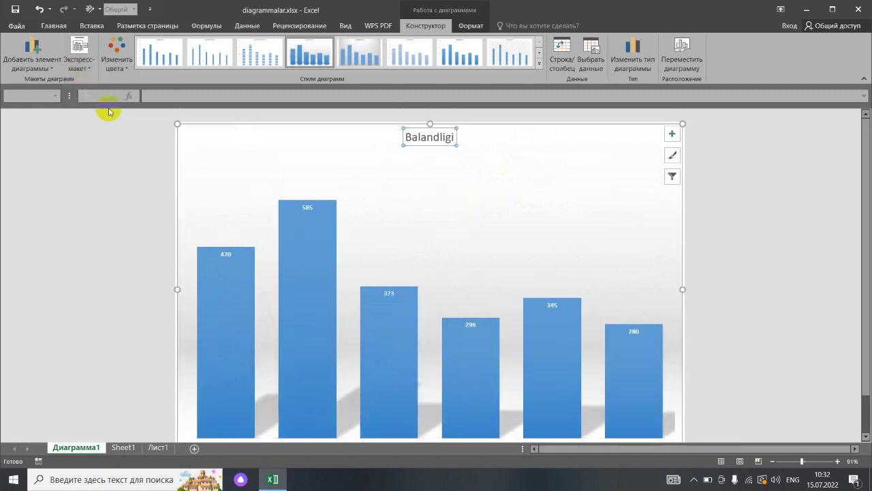
scroll(303, 186, down, 1)
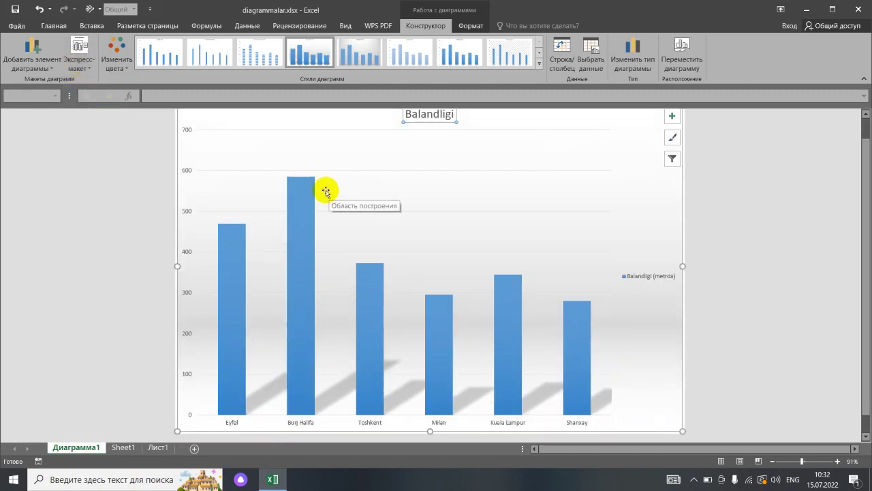
click(81, 54)
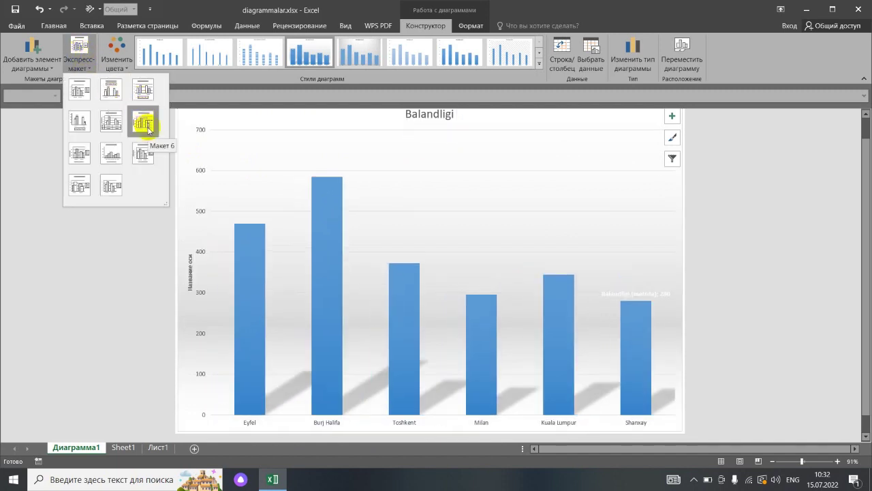
click(145, 124)
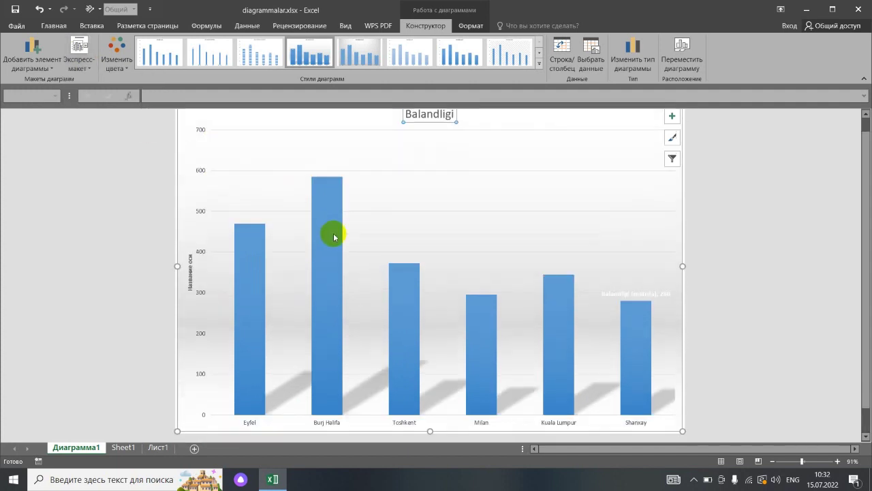
Finish the vertical axis title 'Minoraning uzunligi' beside the 0–700 scale, then select the whole chart
double_click(191, 280)
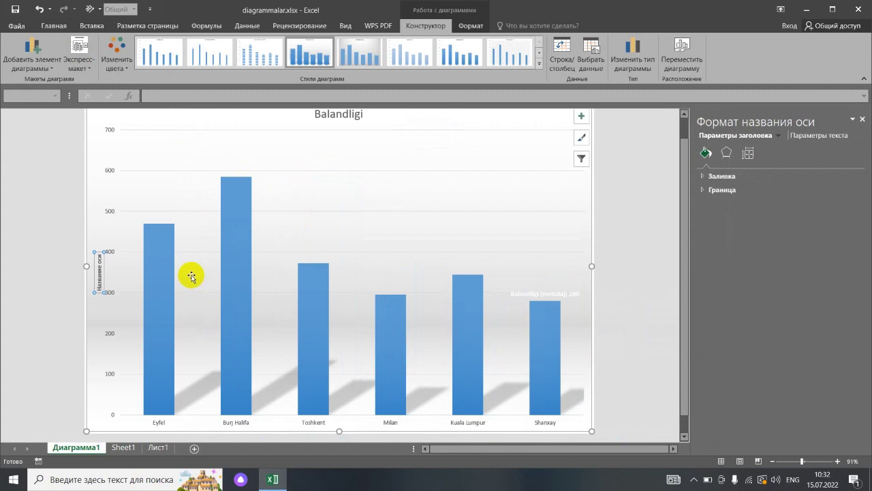
click(99, 275)
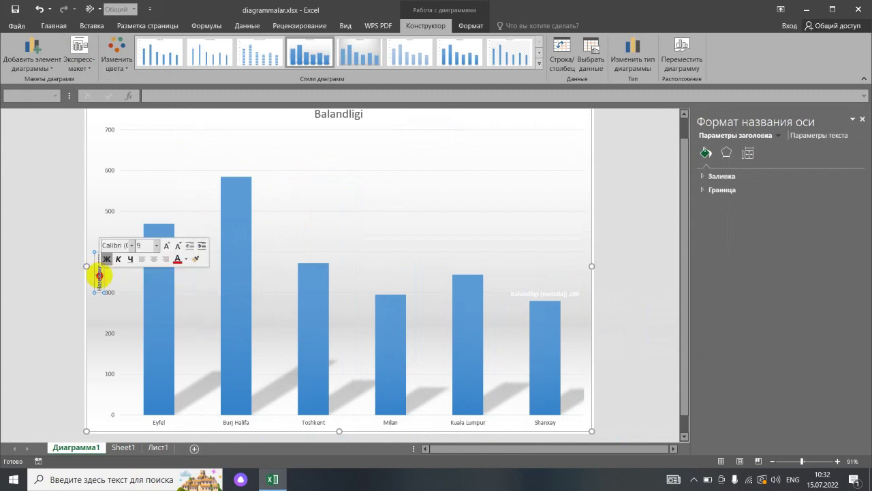
key(Delete)
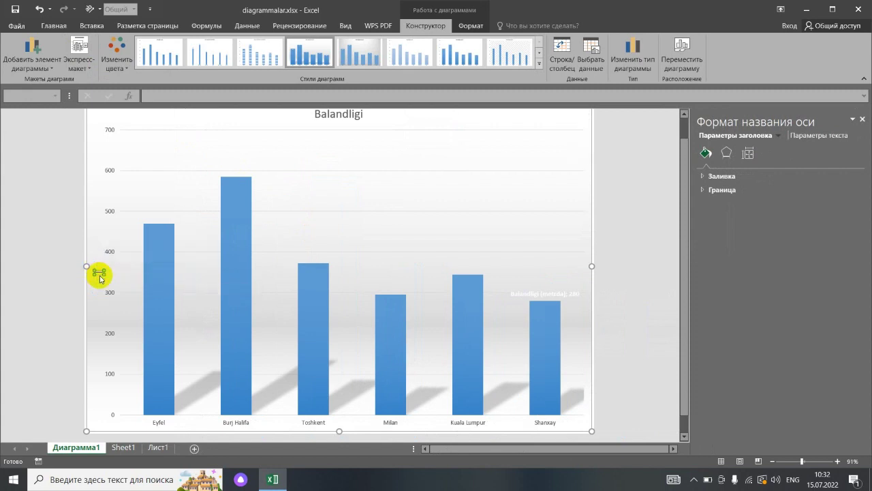
key(ctrl+z)
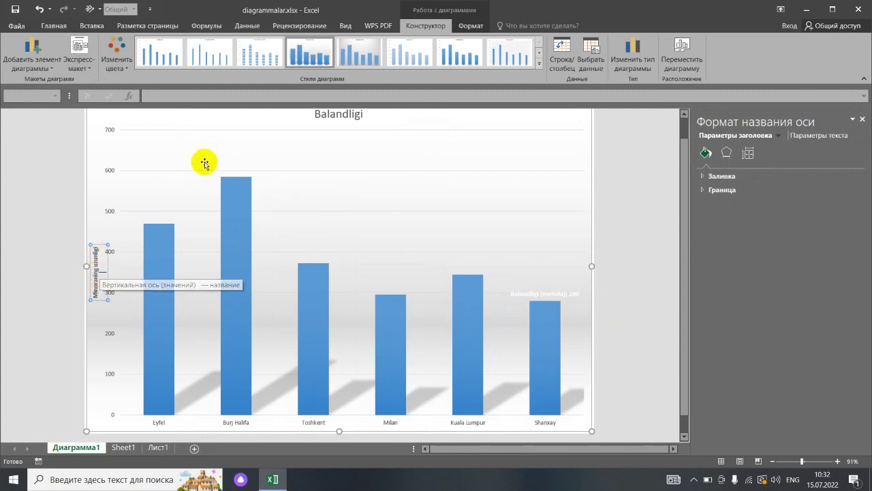
click(89, 278)
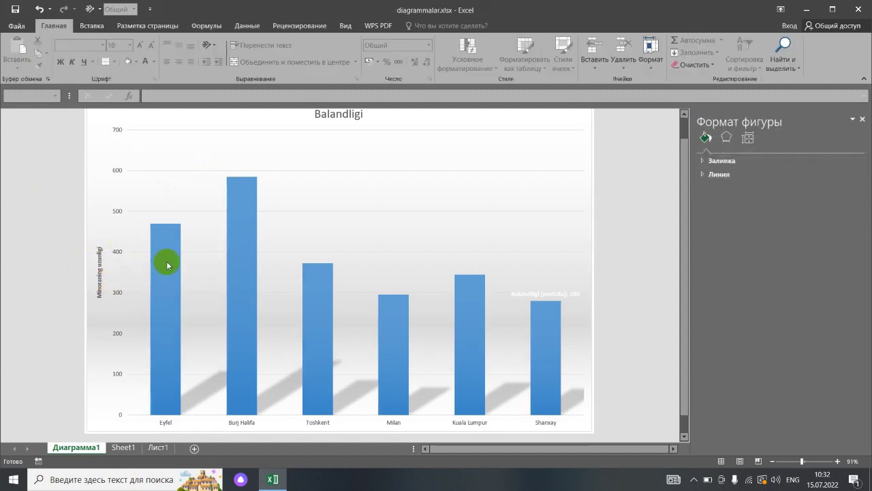
scroll(197, 262, down, 1)
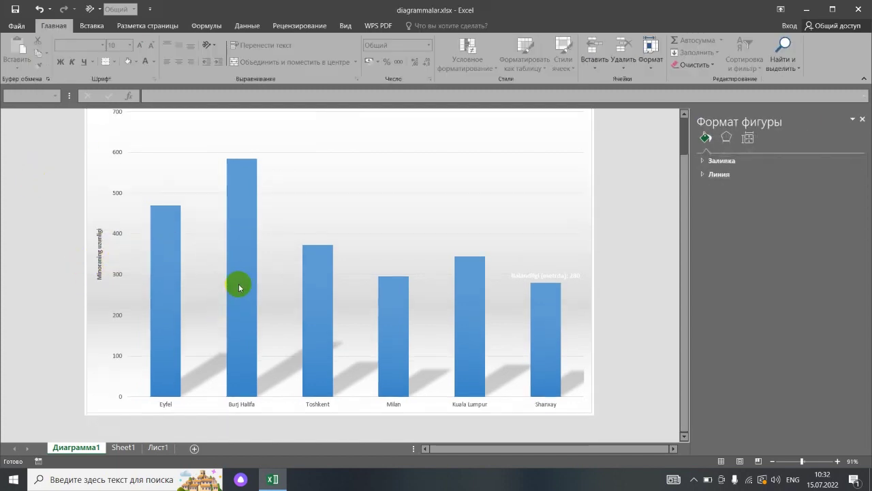
scroll(224, 280, up, 2)
click(199, 203)
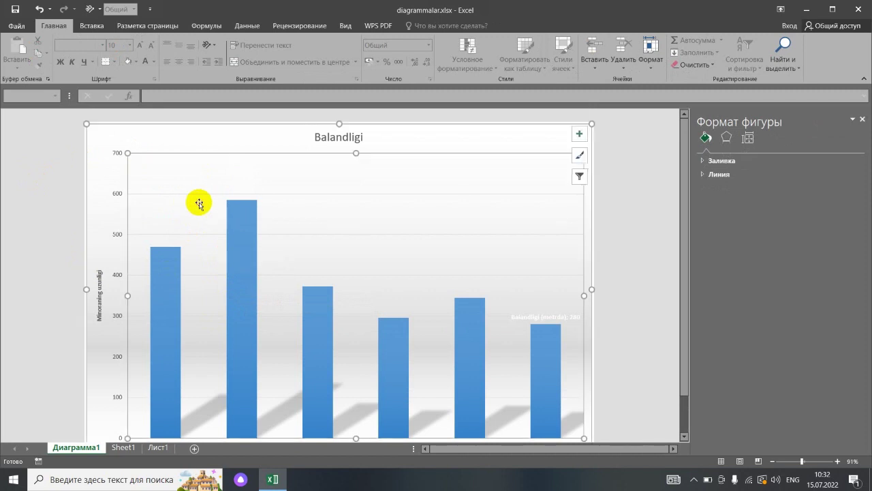
Close the formatting pane, browsing Quick Layouts without changing the layout
click(92, 27)
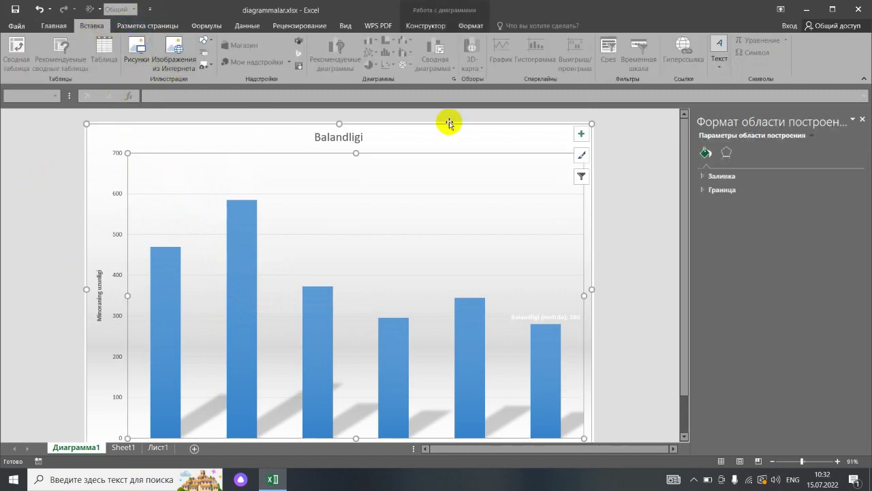
click(862, 120)
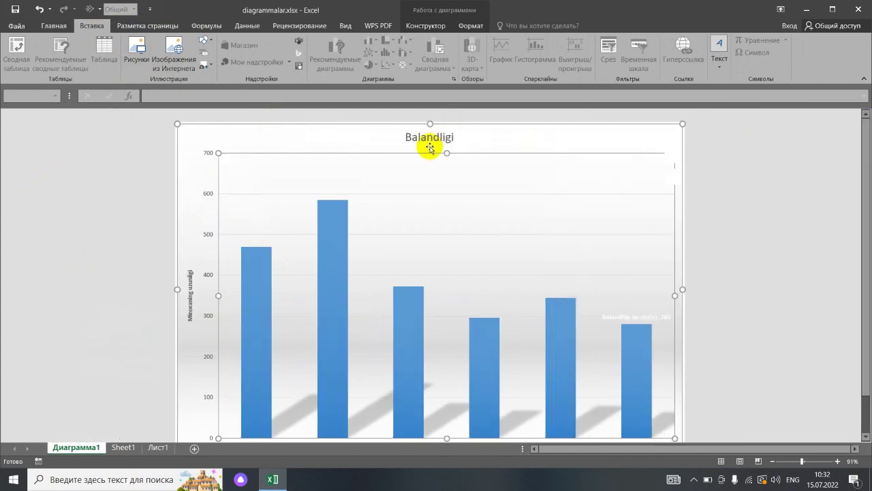
double_click(315, 143)
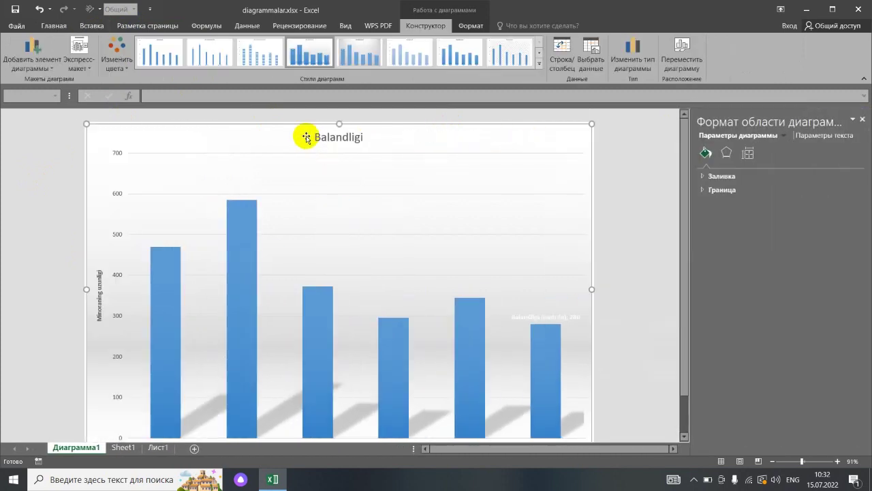
click(79, 52)
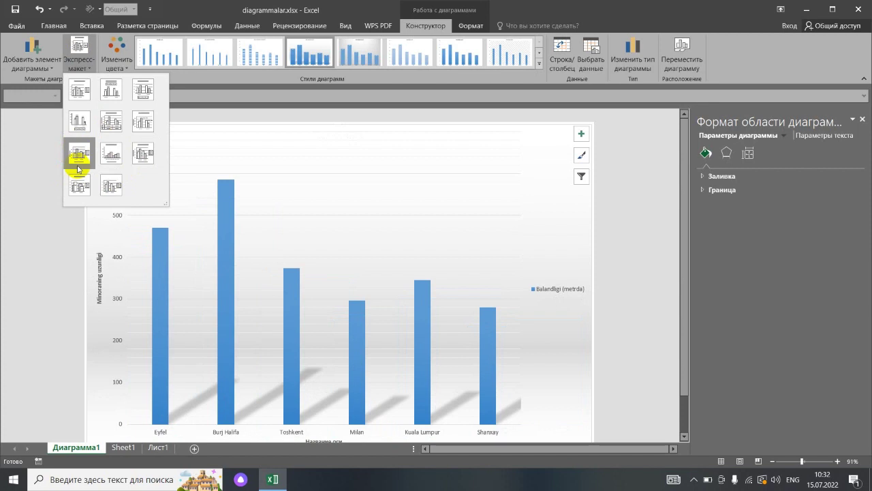
click(291, 170)
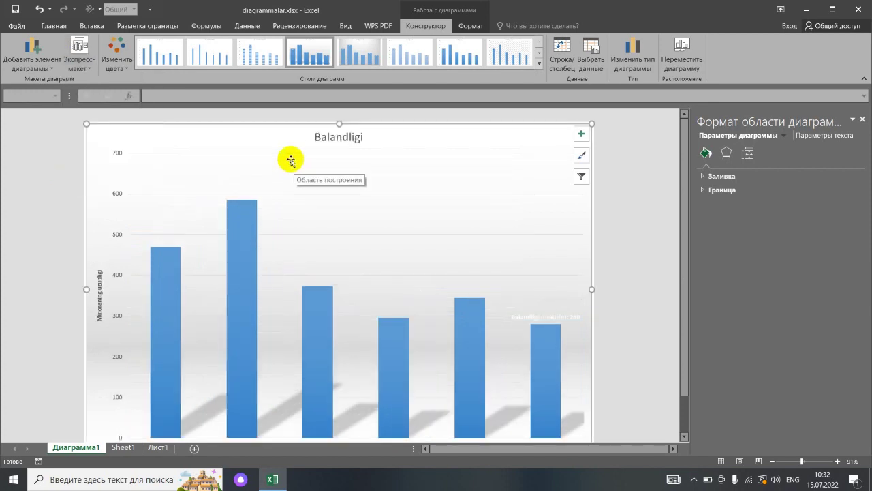
click(862, 119)
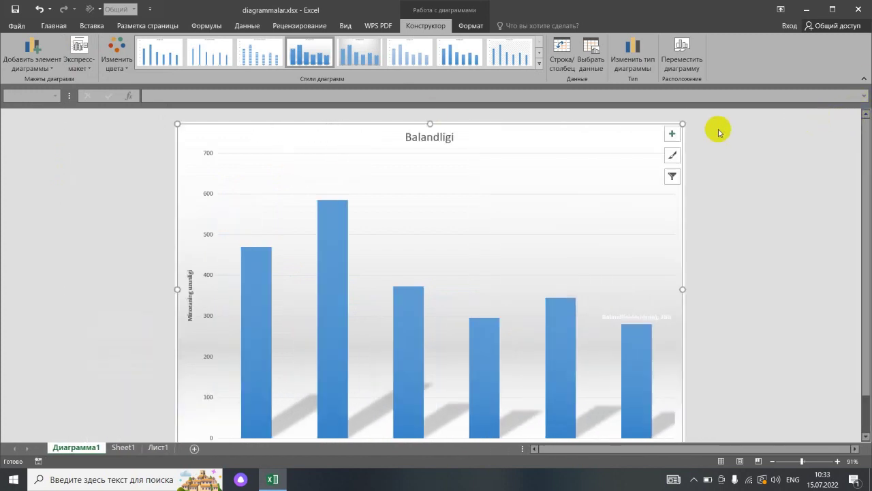
Zoom the chart sheet out to 70%
click(19, 58)
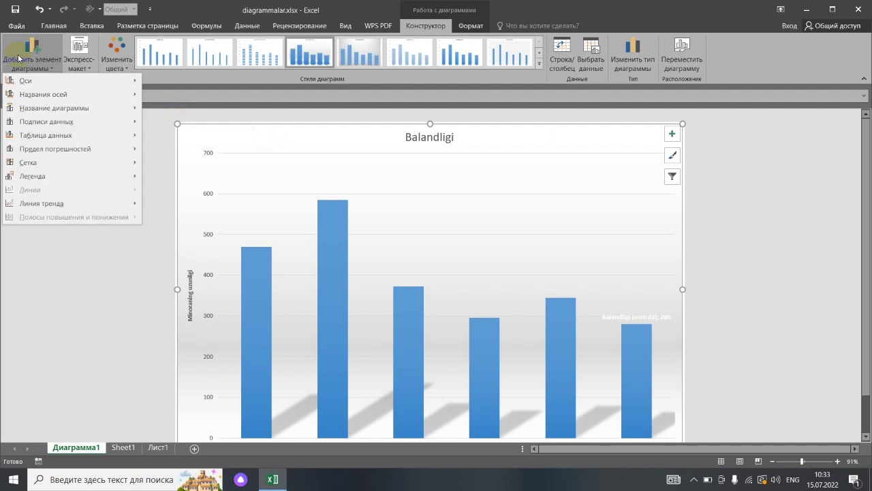
mouse_move(27, 78)
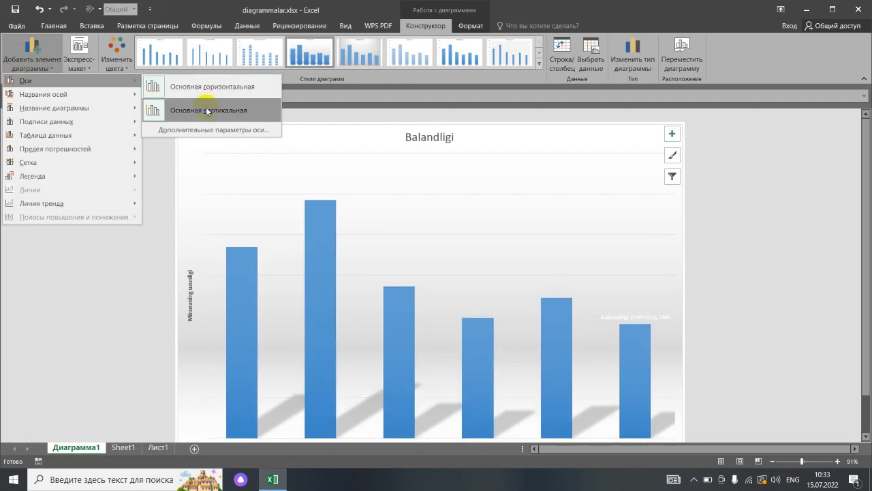
click(865, 278)
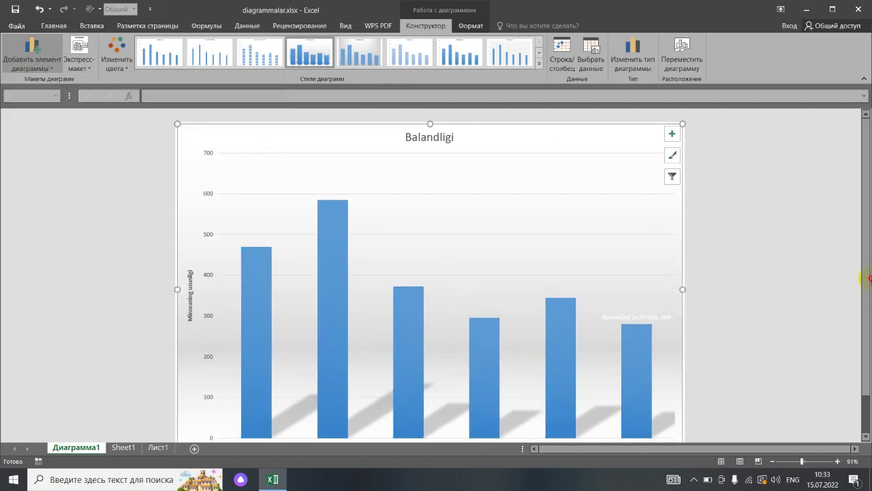
click(774, 462)
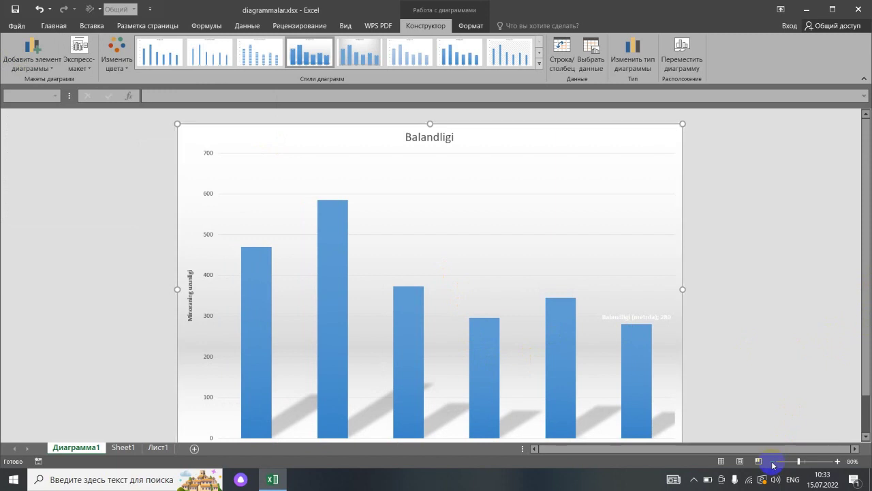
click(774, 462)
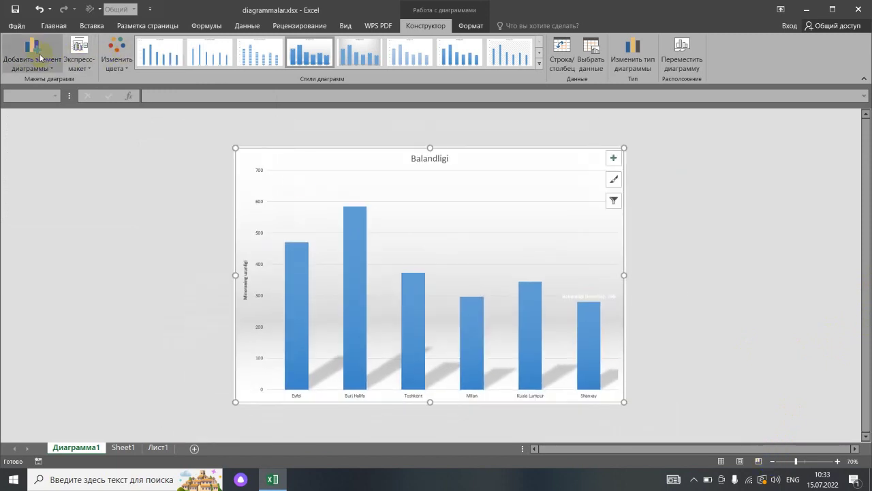
Toggle the primary horizontal and vertical axes so both remain displayed
click(39, 58)
mouse_move(131, 80)
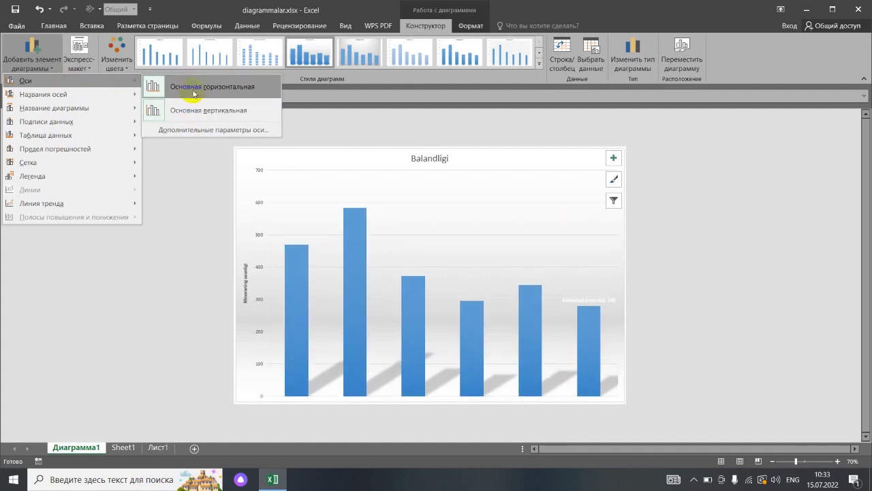
click(192, 88)
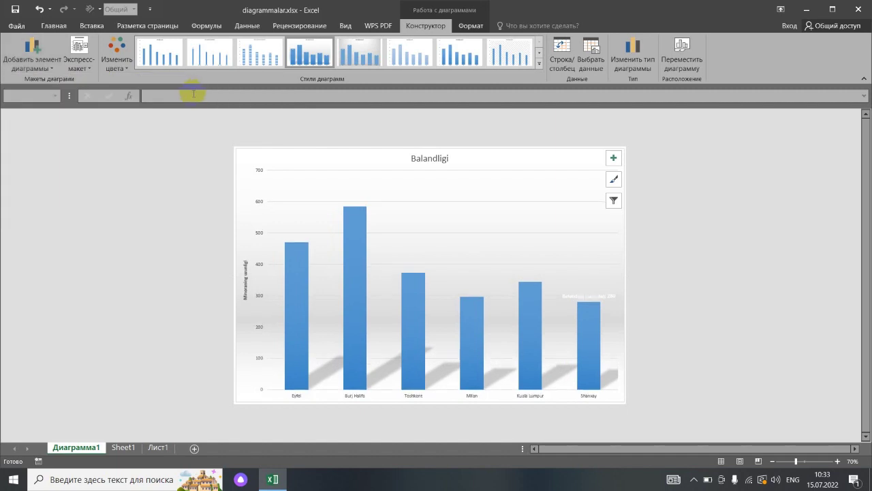
click(32, 58)
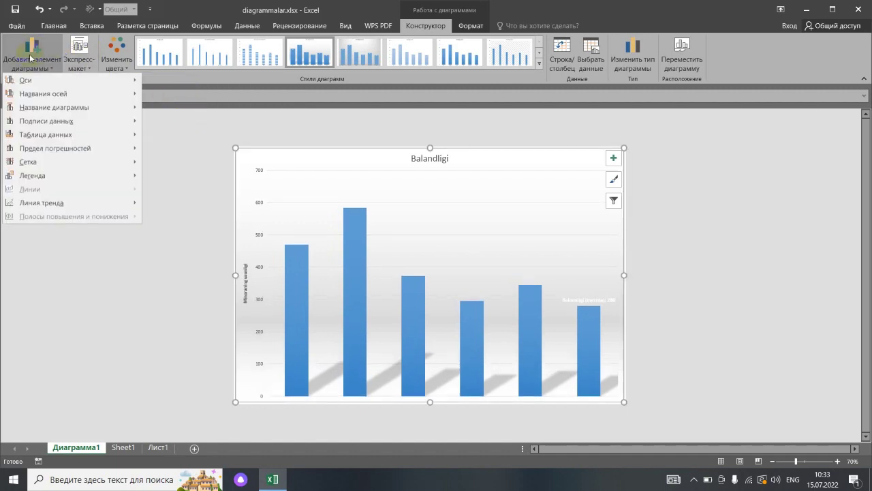
mouse_move(77, 82)
click(156, 109)
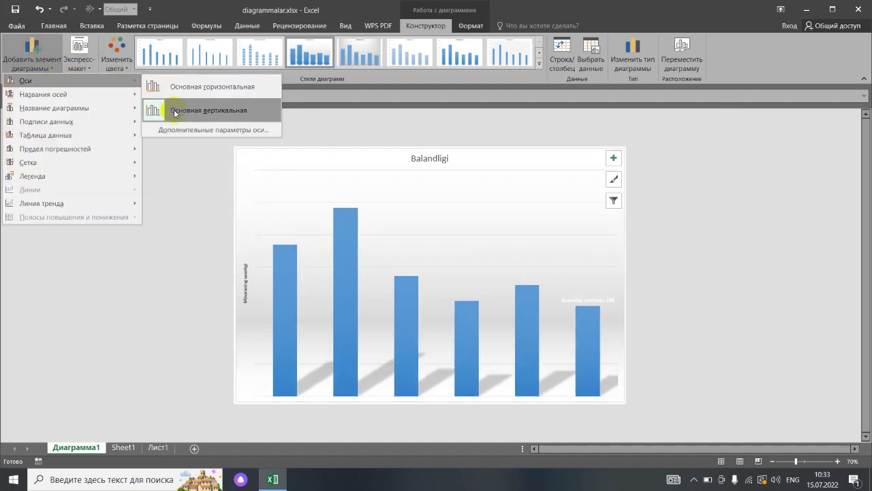
click(187, 93)
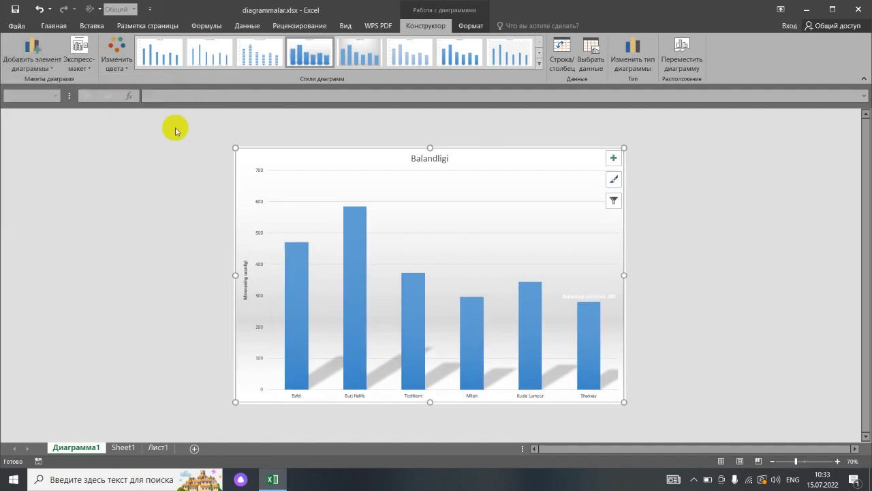
Add a primary horizontal axis title reading 'Teleminoralar nomi' beneath the tower names
click(40, 55)
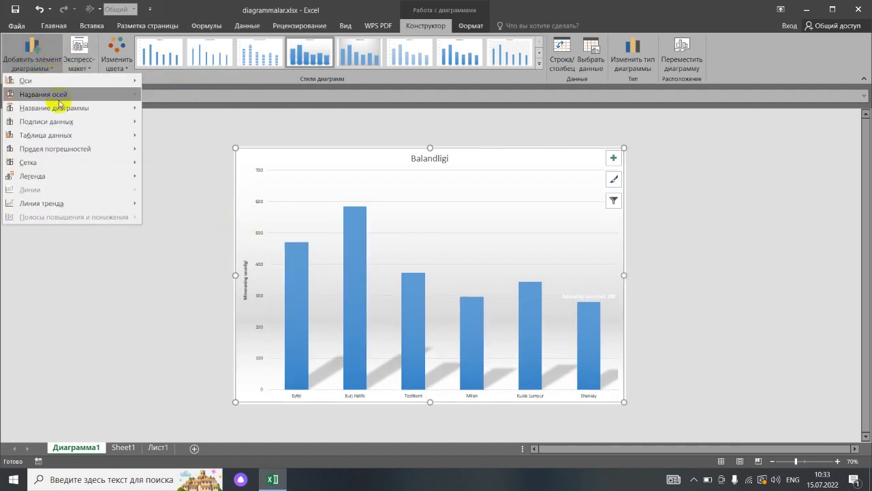
mouse_move(55, 94)
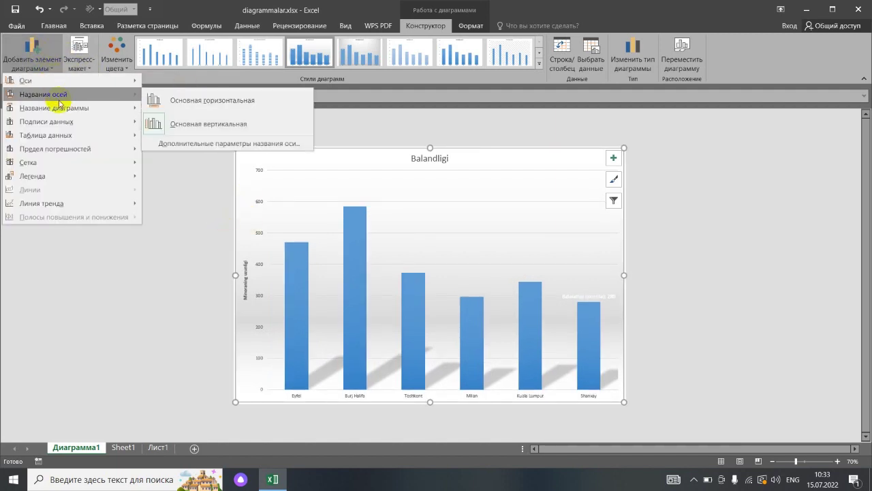
click(151, 99)
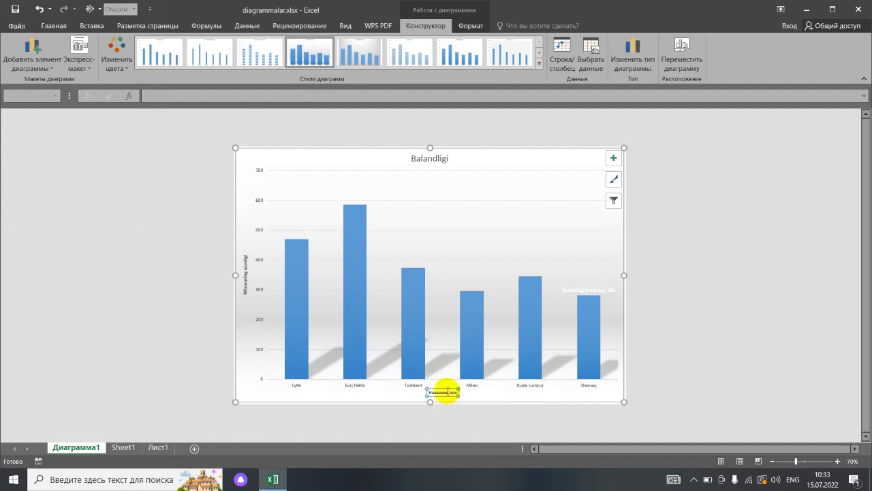
double_click(447, 393)
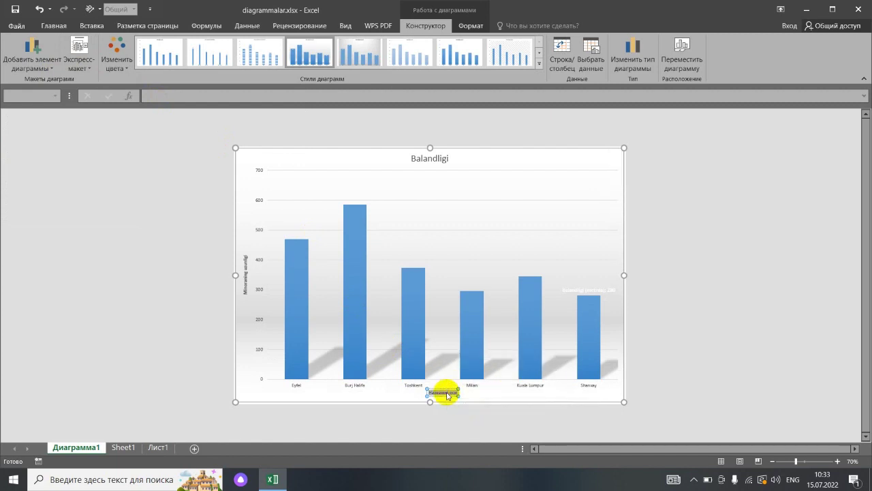
key(Delete)
text(Talabalar soni)
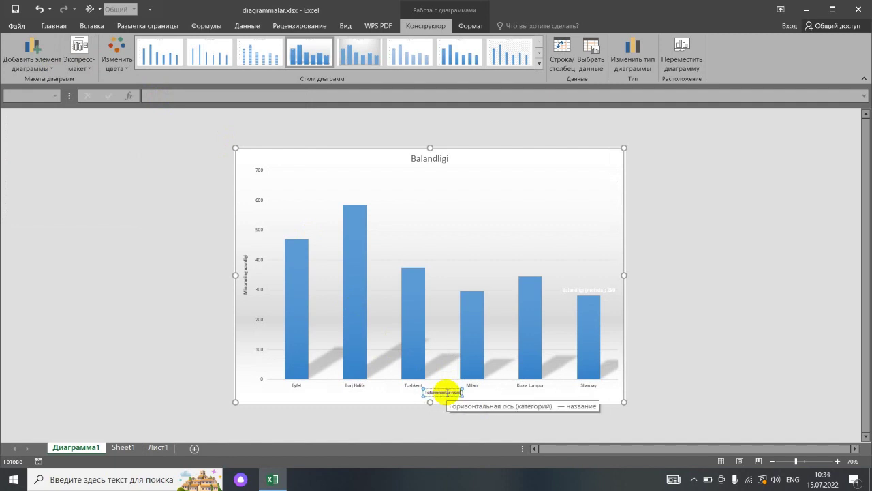
key(Return)
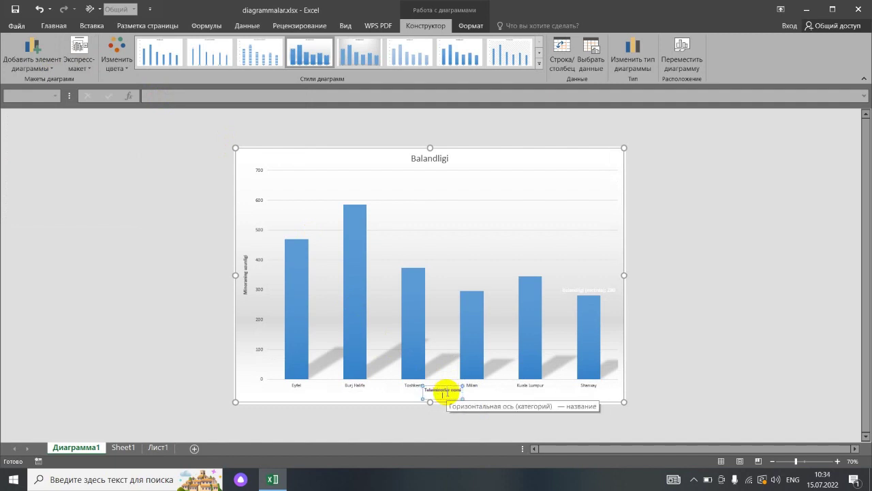
click(413, 385)
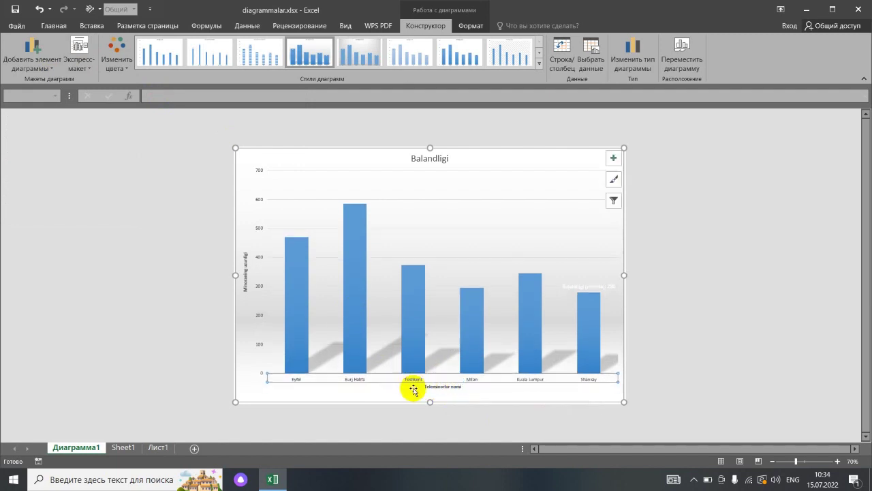
Add vertical gridlines to the tower-height chart
click(45, 63)
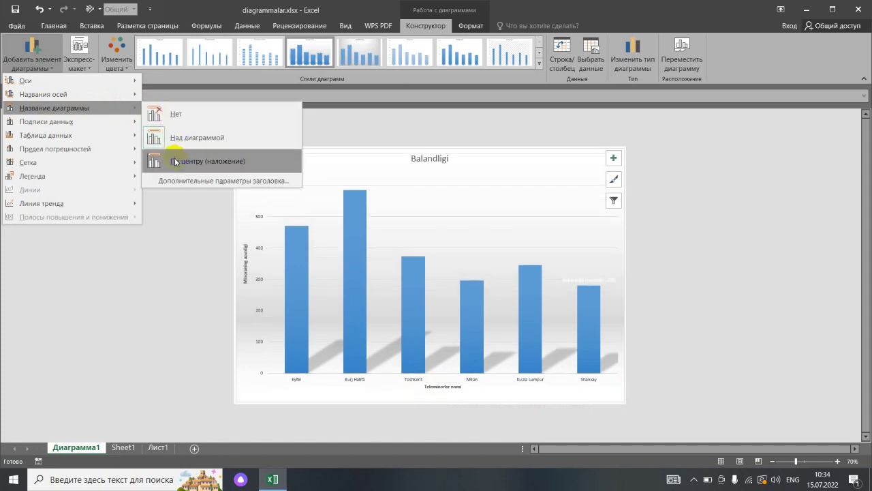
mouse_move(89, 123)
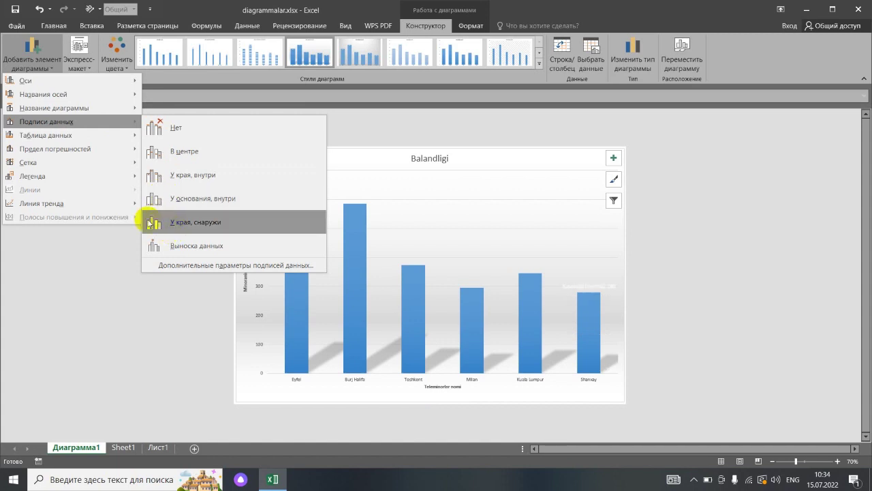
mouse_move(66, 169)
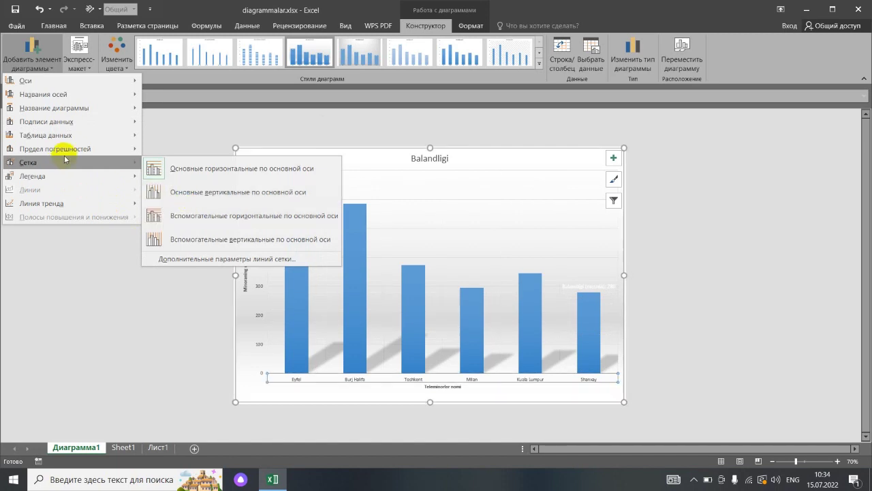
click(179, 199)
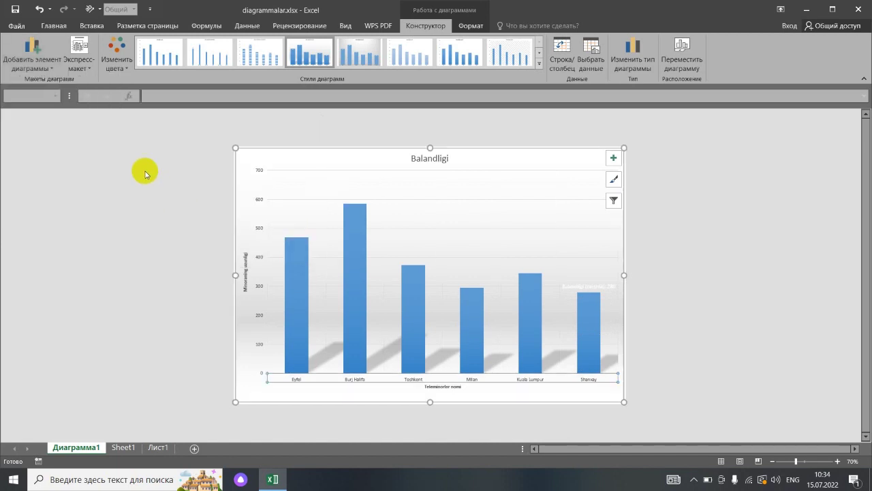
Add a data table with legend keys and place the legend at the bottom
click(31, 55)
mouse_move(74, 137)
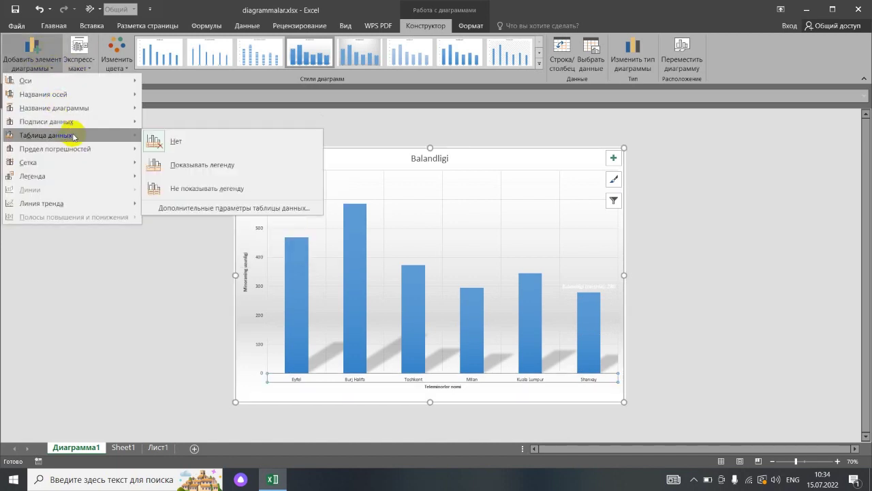
click(177, 172)
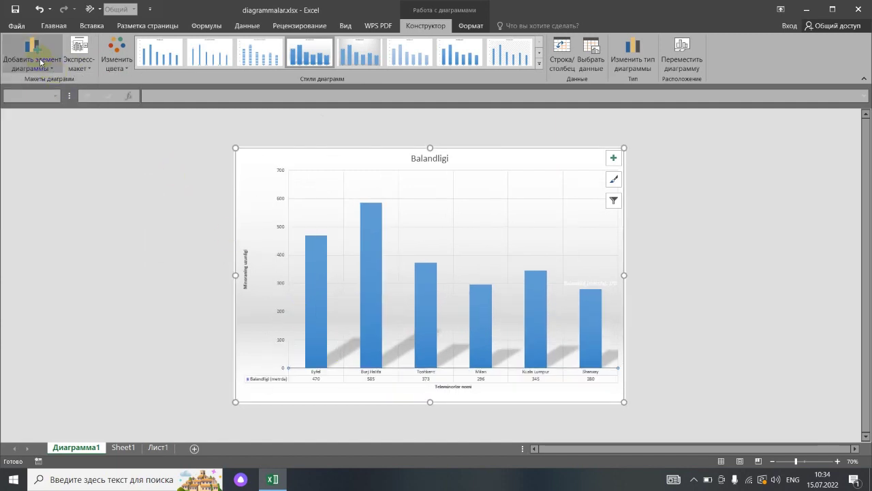
click(40, 62)
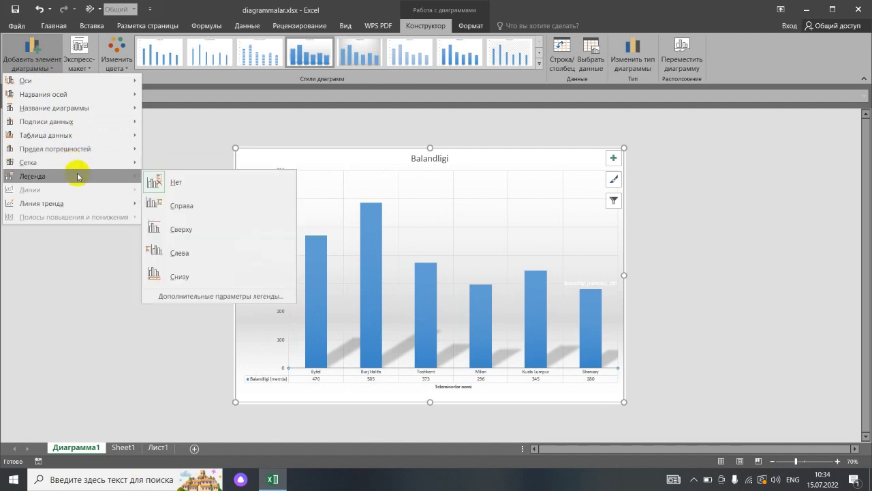
click(174, 274)
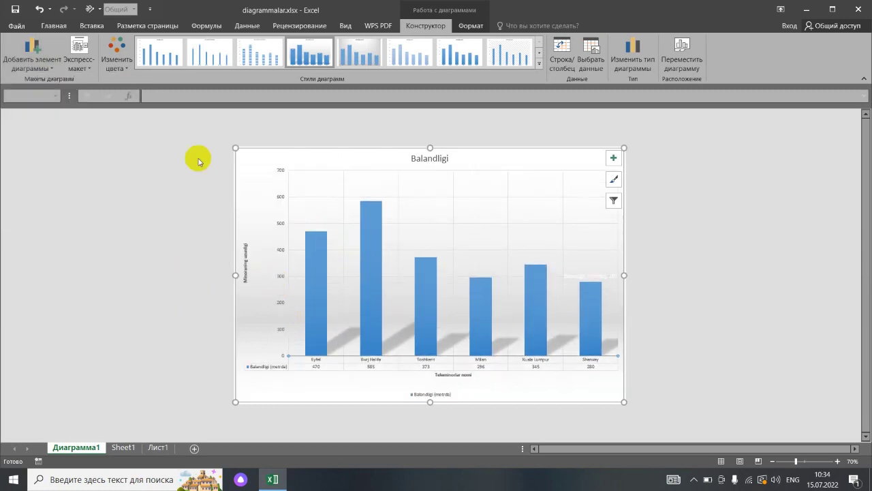
click(34, 61)
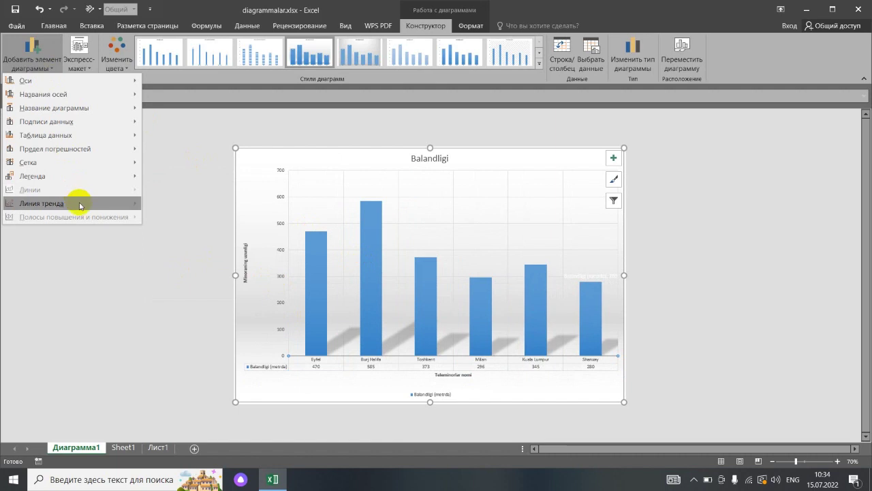
Add a moving-average trendline plus minor horizontal and vertical gridlines
mouse_move(77, 203)
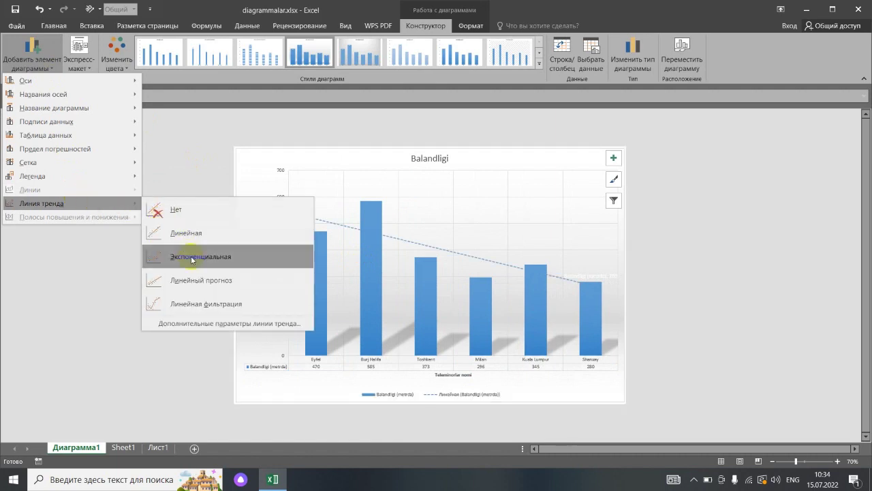
click(193, 306)
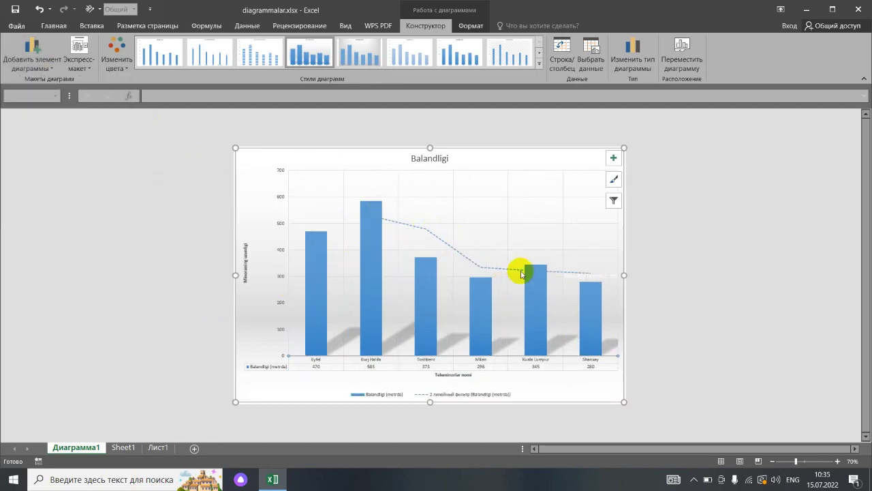
click(55, 68)
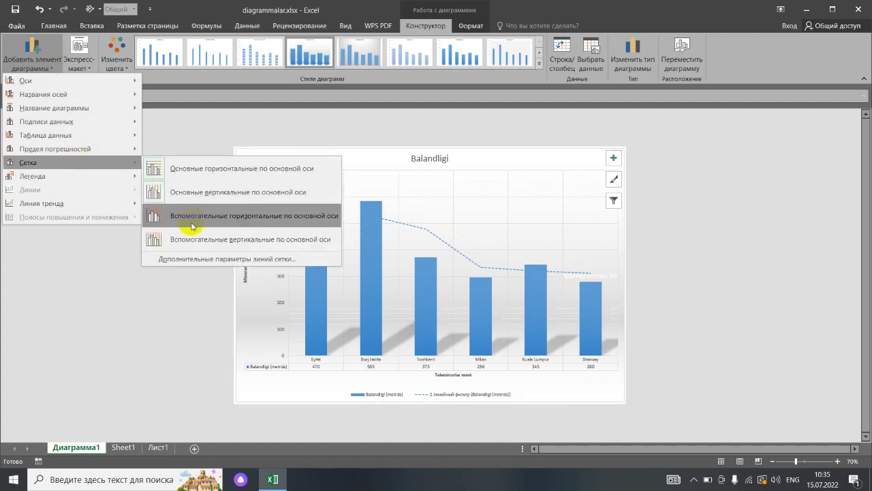
click(191, 226)
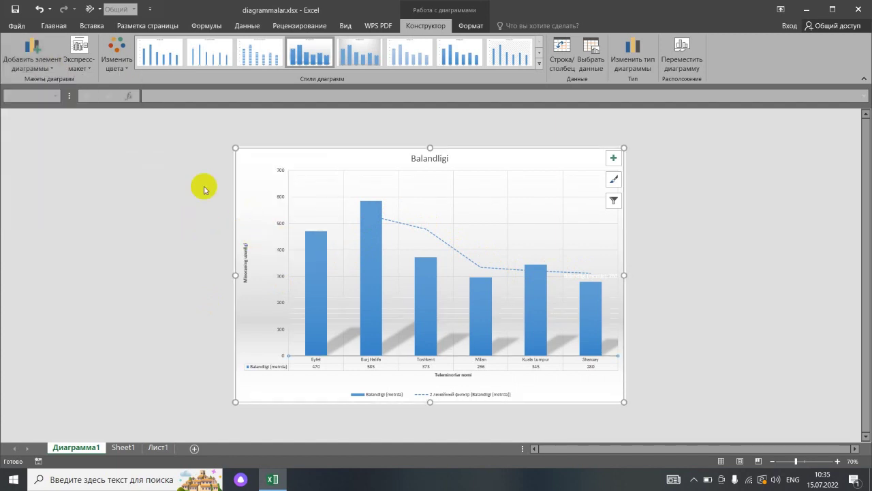
click(41, 60)
mouse_move(87, 162)
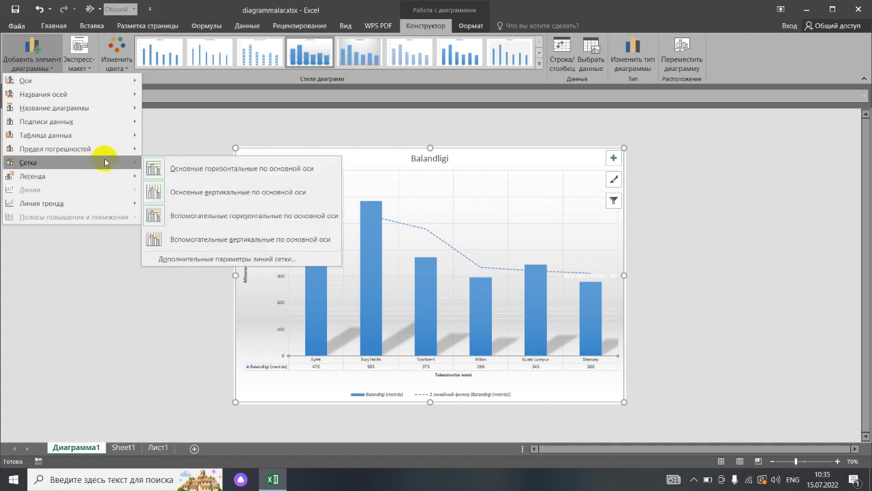
click(190, 237)
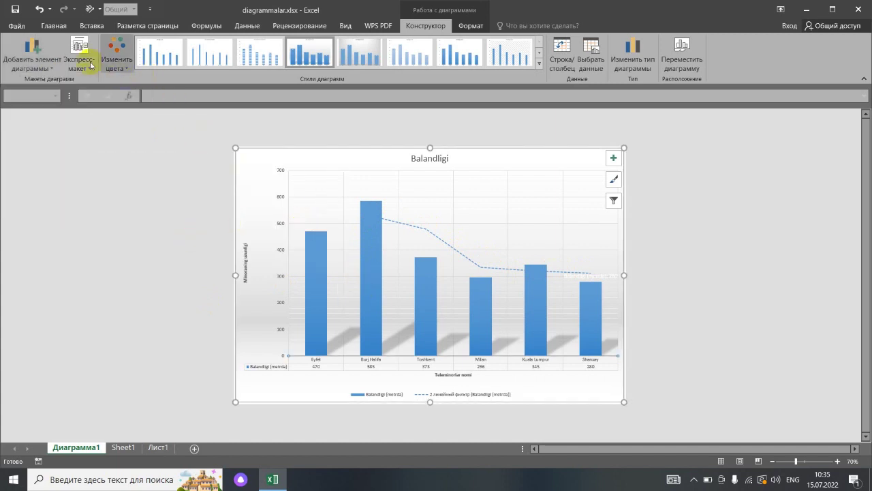
Switch the data table to no legend keys and add standard-deviation error bars
click(32, 60)
mouse_move(80, 135)
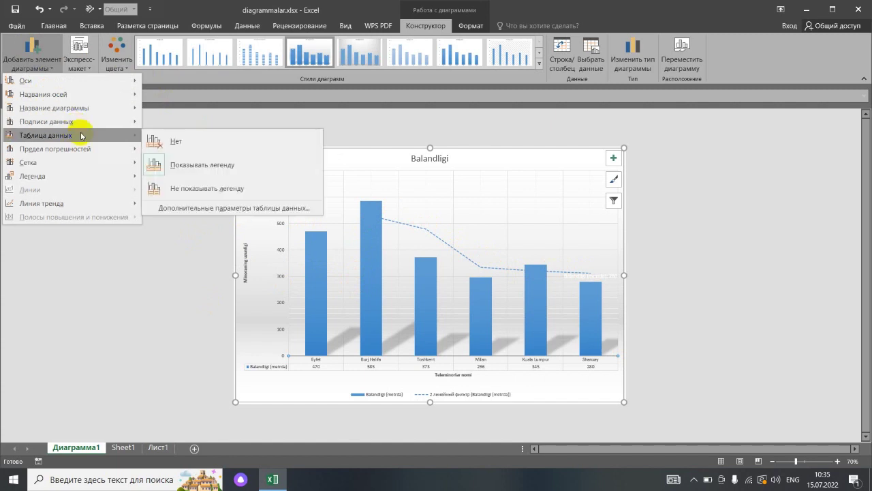
click(164, 195)
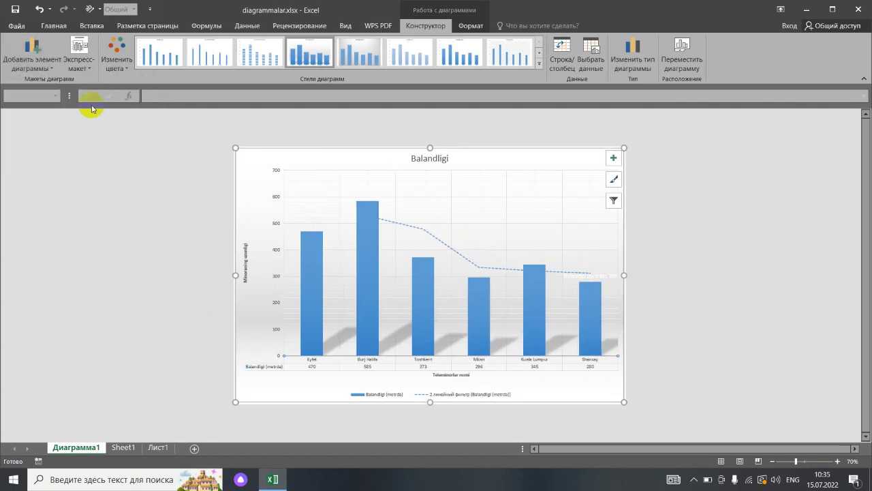
click(31, 55)
mouse_move(99, 122)
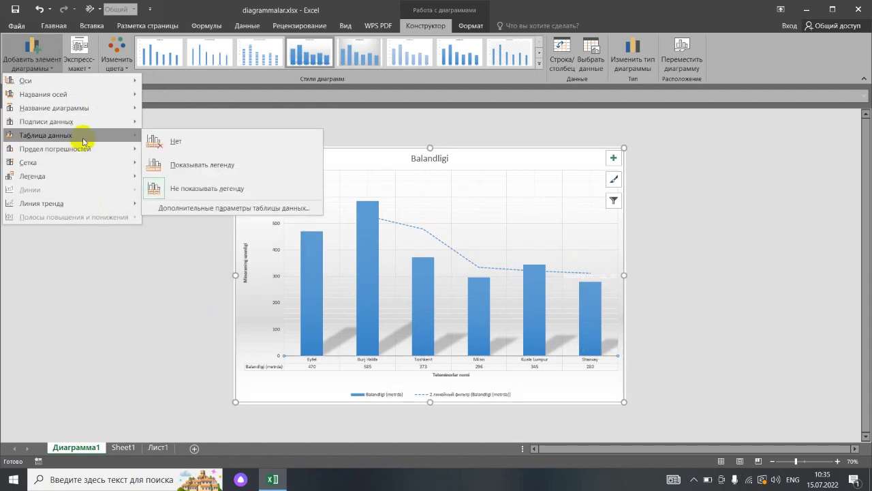
mouse_move(85, 156)
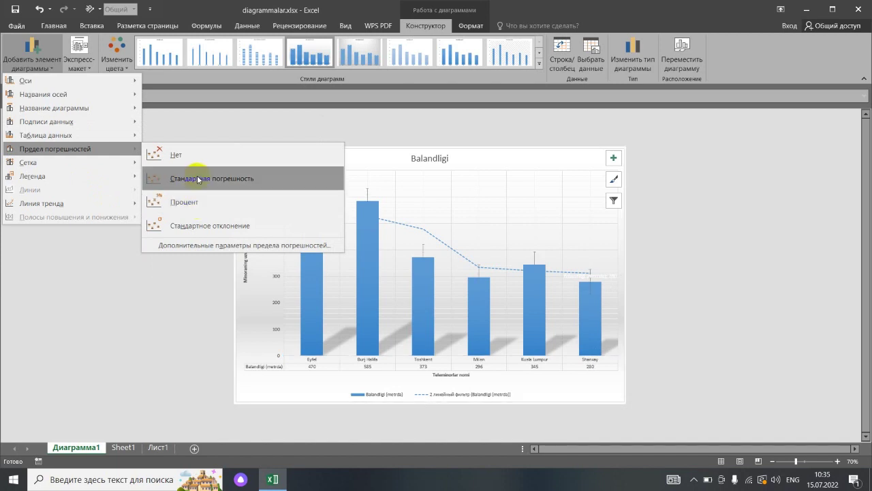
click(207, 224)
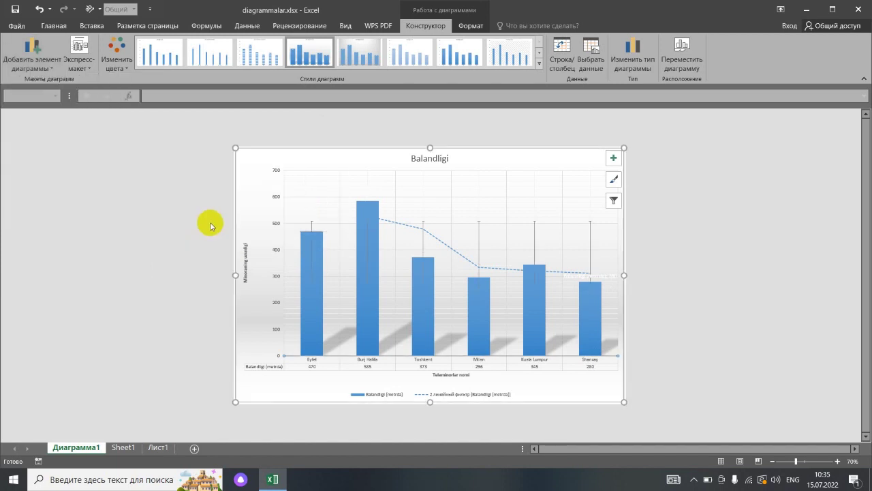
click(837, 461)
Zoom in to 90% and scroll over the finished tower-height chart to review it
click(837, 461)
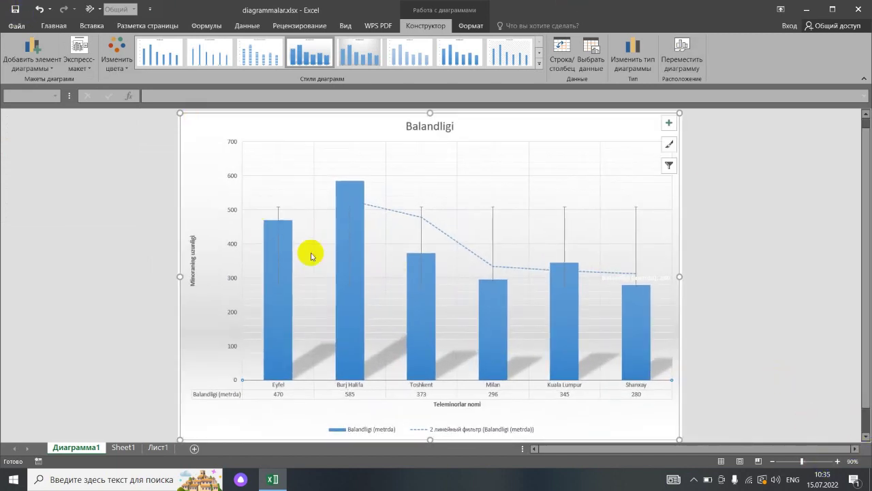
scroll(434, 235, down, 2)
scroll(433, 232, up, 3)
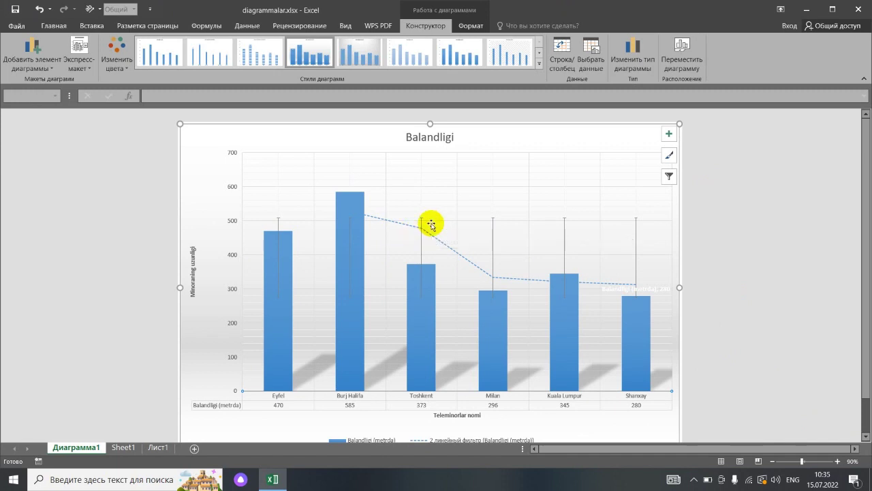
scroll(432, 225, down, 3)
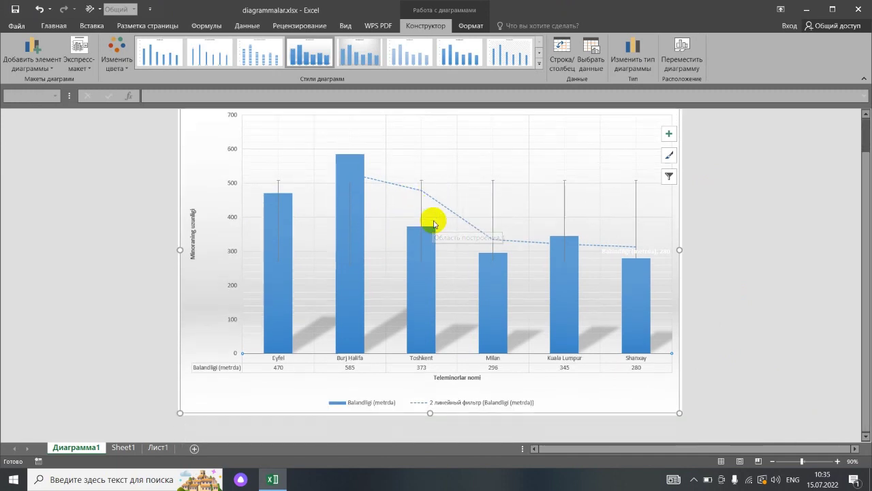
scroll(433, 223, up, 2)
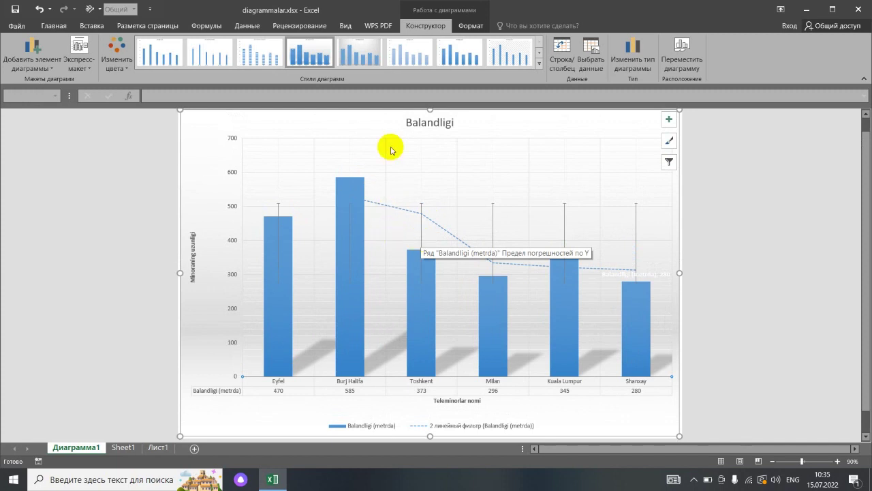
Deselect the chart and bring up the Insert tab commands
click(131, 223)
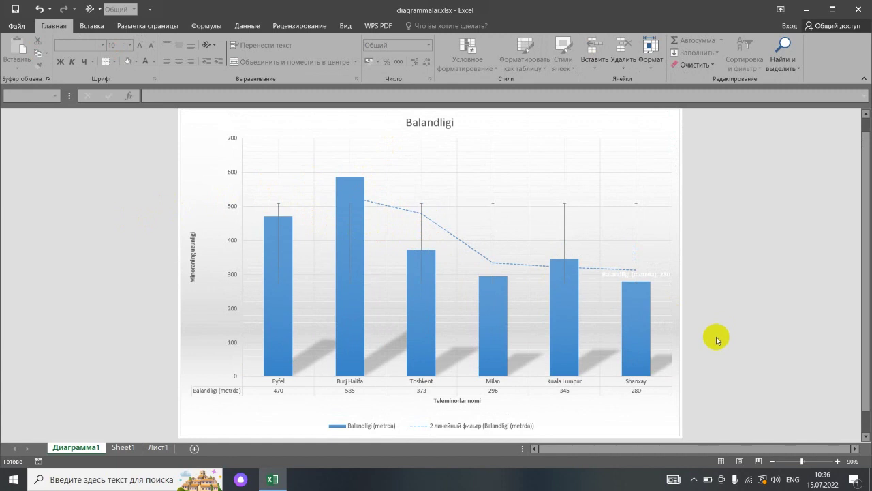
click(81, 27)
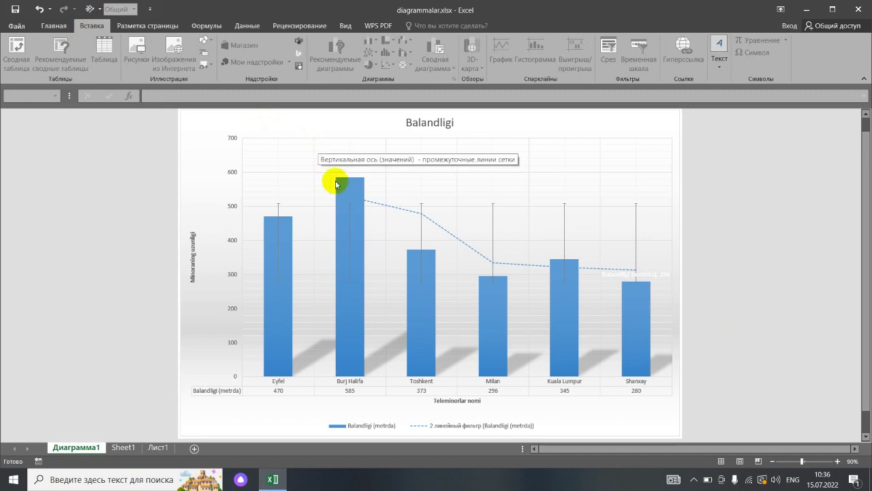
mouse_move(363, 264)
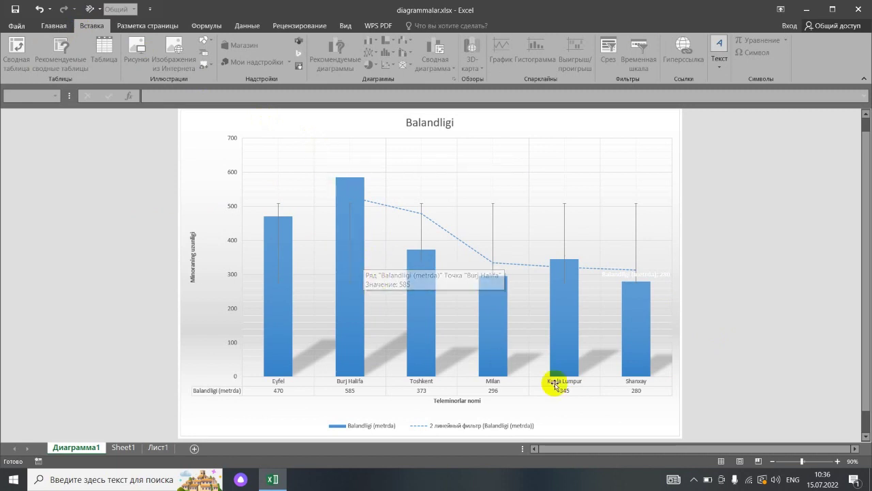
click(697, 481)
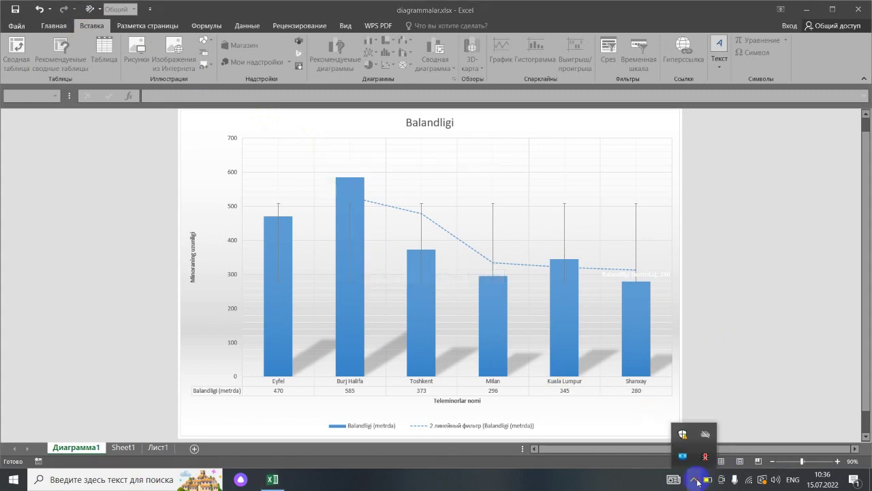
click(697, 481)
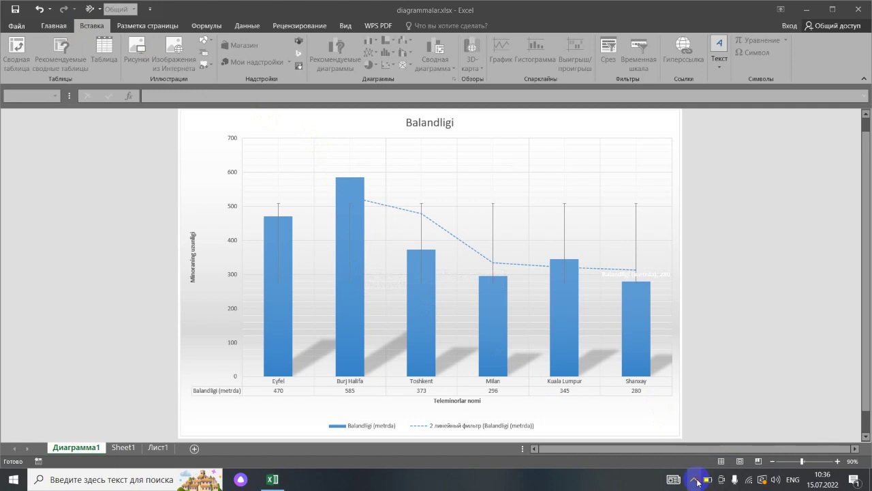